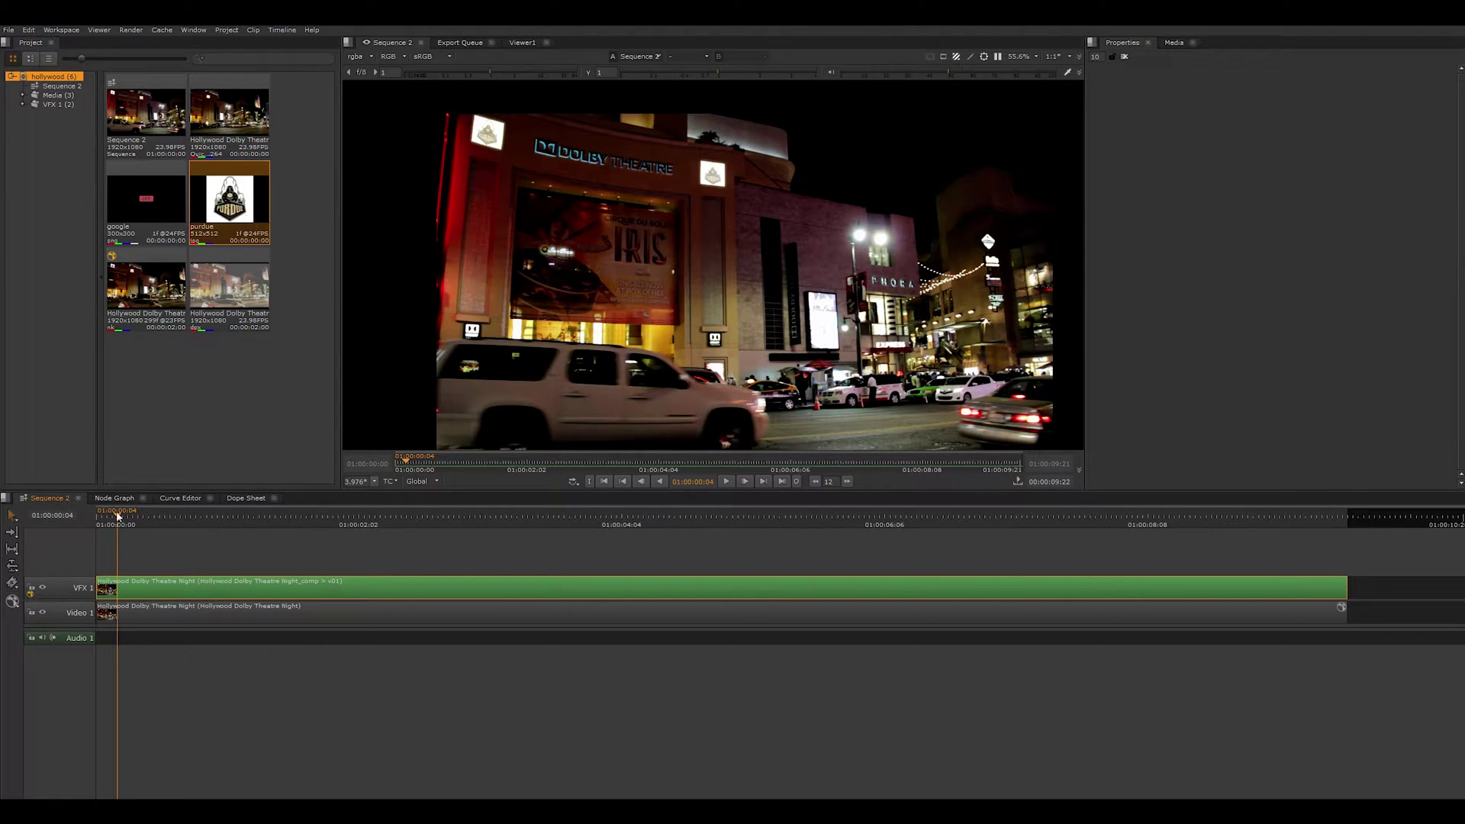
Step: Preview the sign replacement in the sequence and open the VFX 1 clip's comp in the node graph
{"action": "left_click_drag", "start_coordinate": [117, 516], "coordinate": [417, 489]}
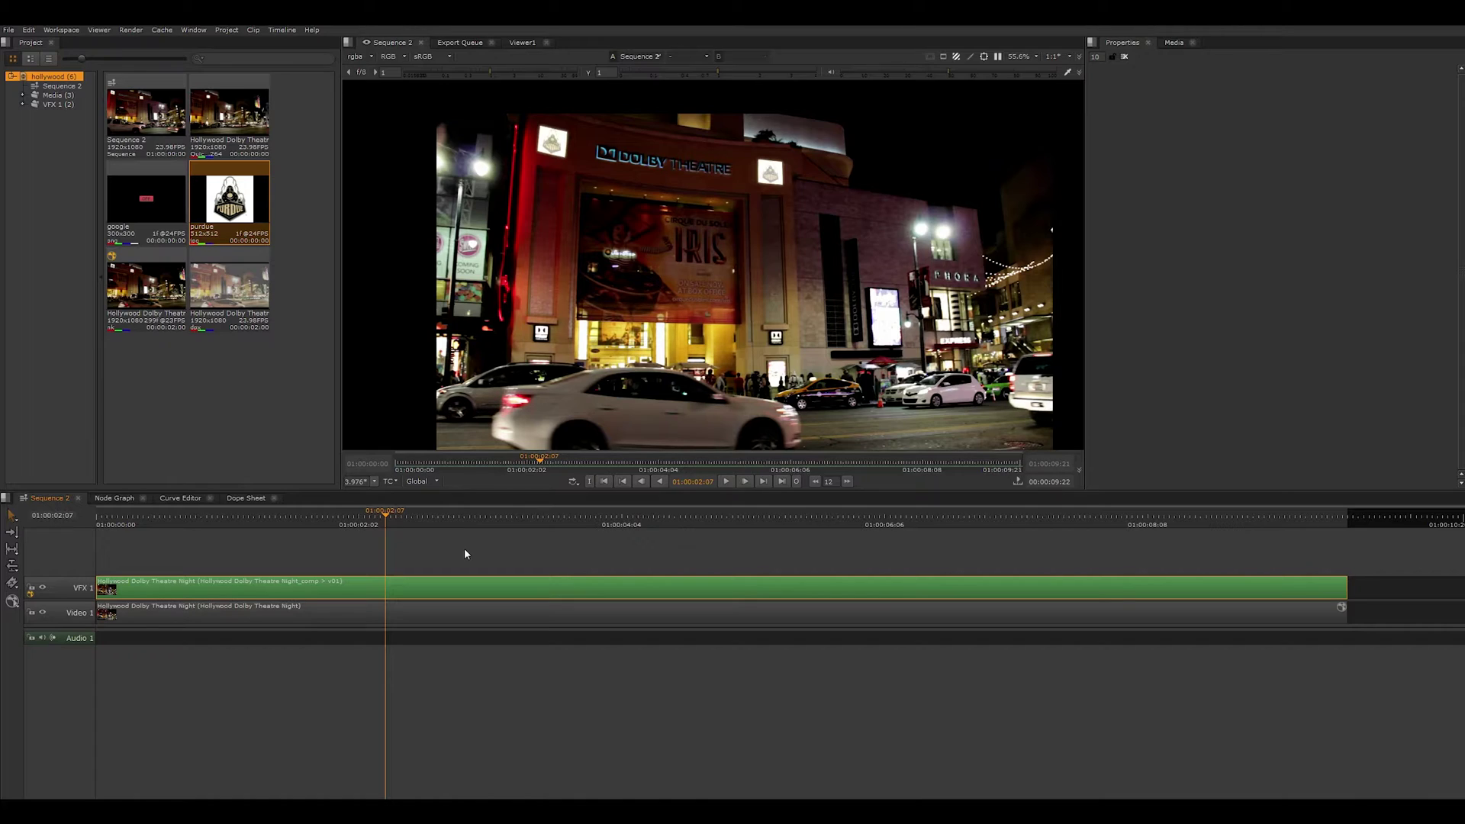
{"action": "double_click", "coordinate": [451, 588]}
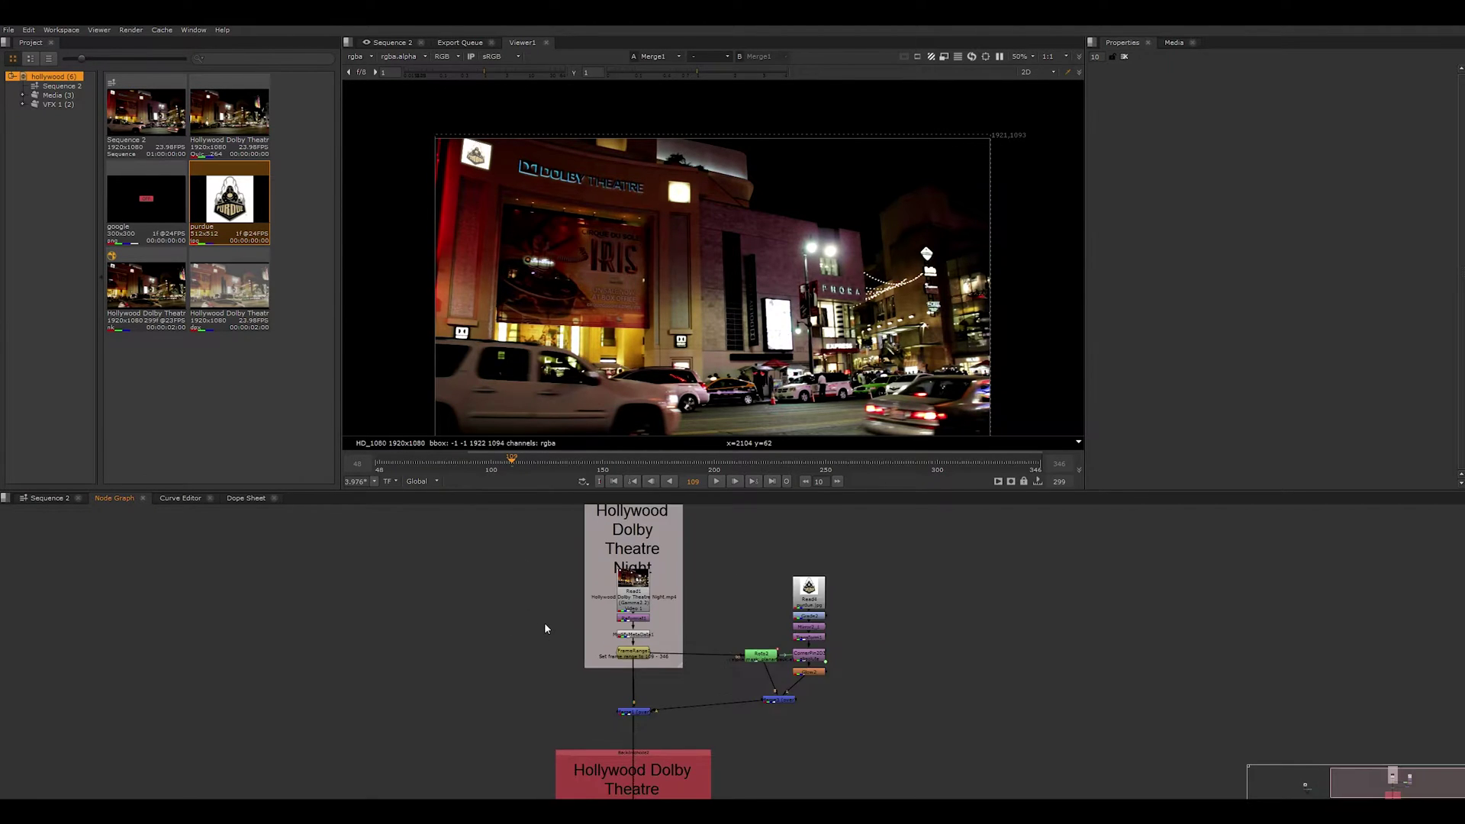
{"action": "scroll", "coordinate": [546, 628], "scroll_direction": "up", "scroll_amount": 5}
{"action": "left_click_drag", "start_coordinate": [810, 705], "coordinate": [738, 590]}
{"action": "left_click_drag", "start_coordinate": [775, 679], "coordinate": [713, 778]}
{"action": "left_click_drag", "start_coordinate": [528, 231], "coordinate": [499, 204]}
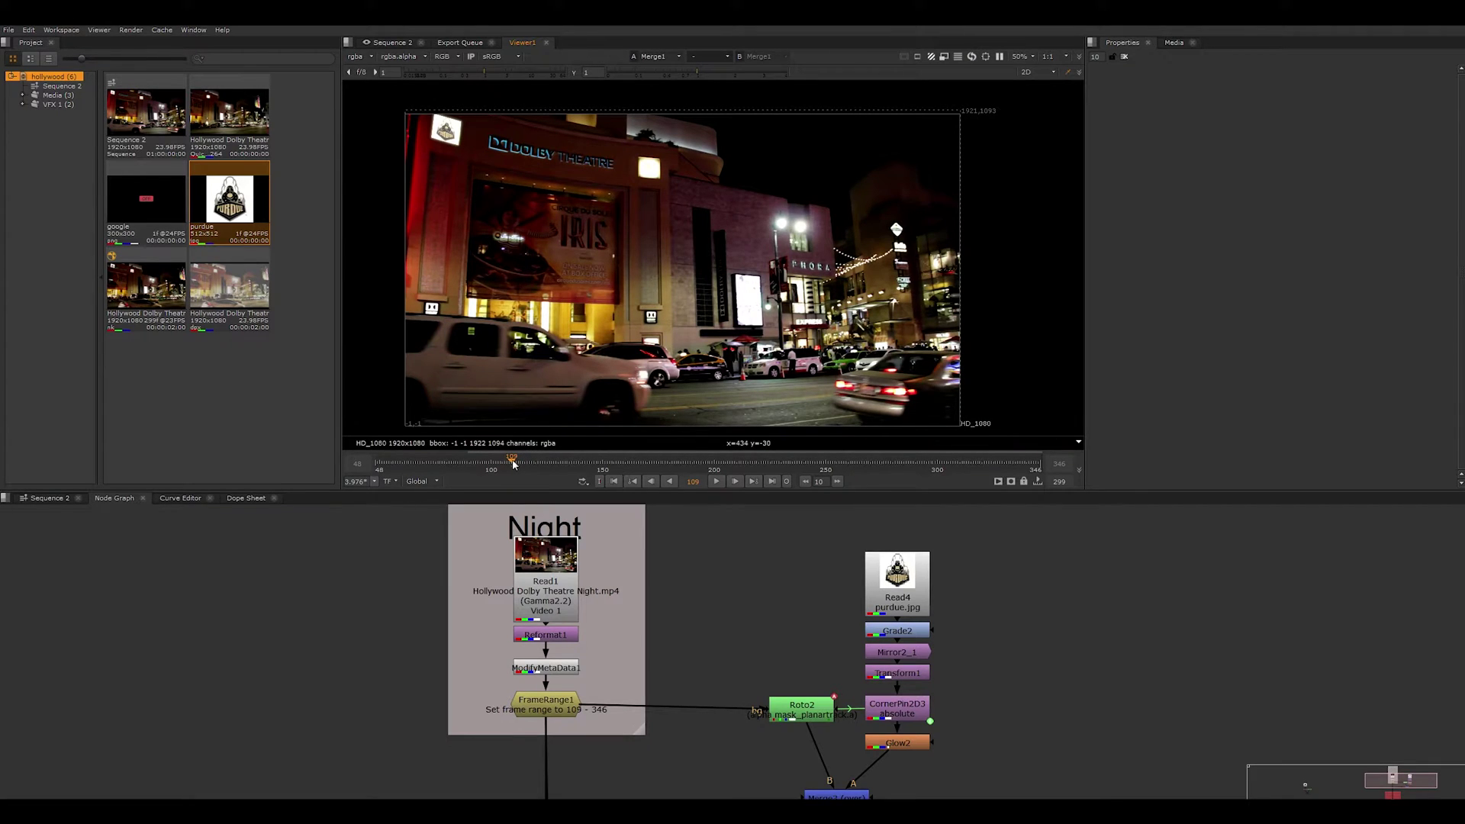
{"action": "mouse_move", "coordinate": [512, 463]}
{"action": "left_mouse_down"}
{"action": "mouse_move", "coordinate": [558, 462]}
{"action": "mouse_move", "coordinate": [511, 461]}
{"action": "left_mouse_up"}
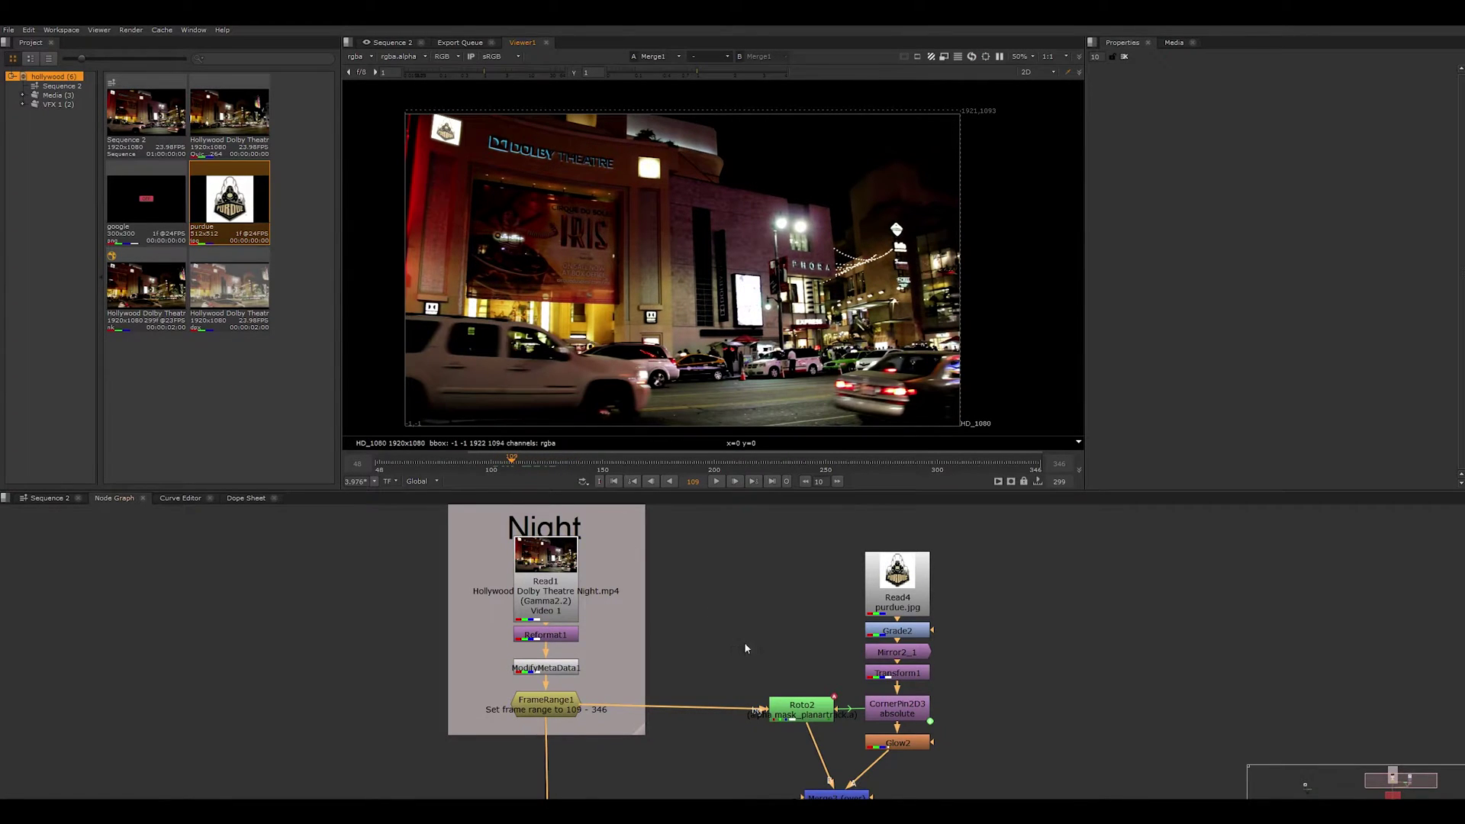
{"action": "left_click_drag", "start_coordinate": [745, 644], "coordinate": [624, 591]}
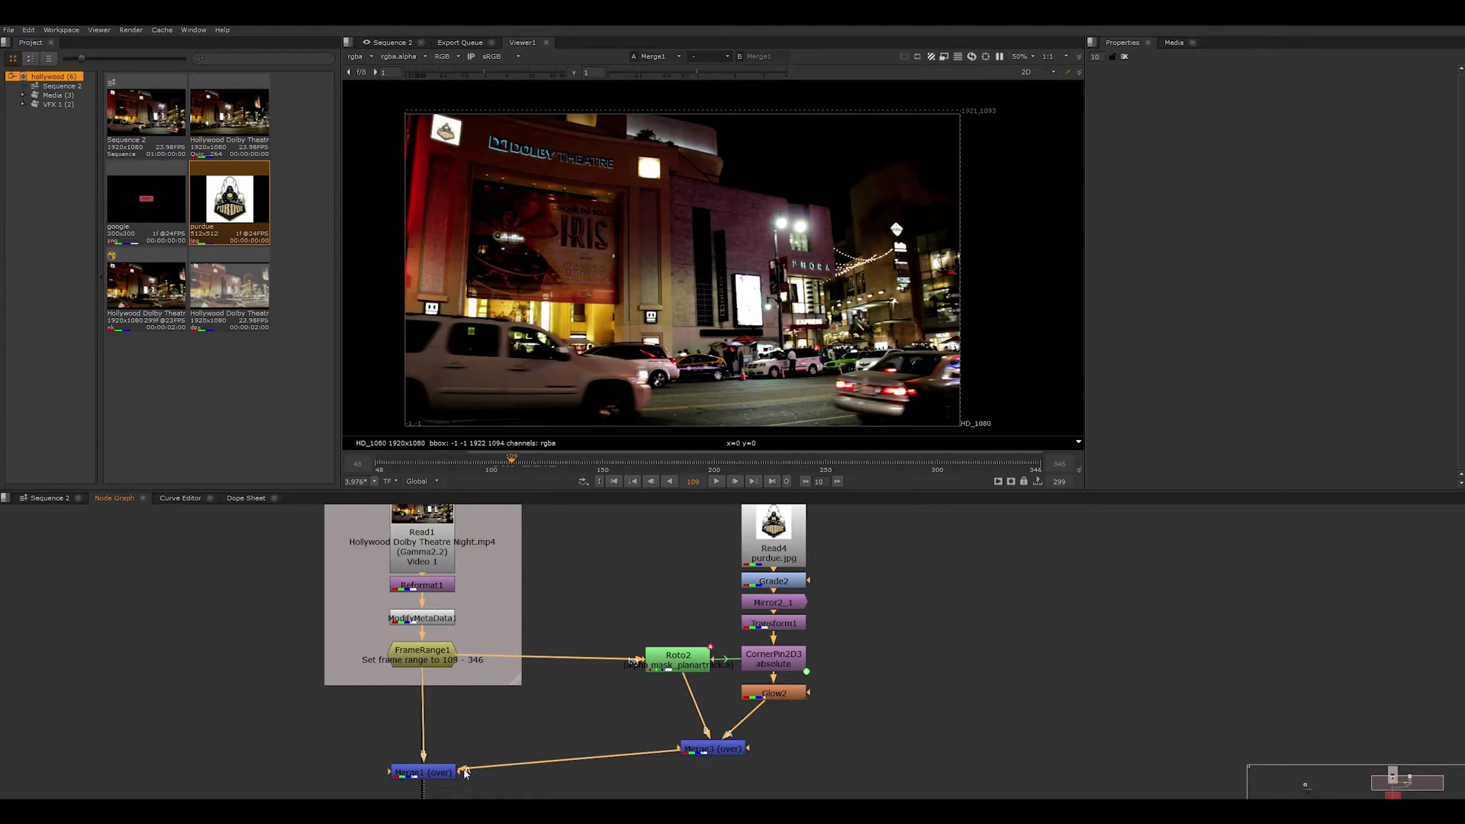
Step: Disconnect Merge1's A input from Merge3 and Roto2's bg input from FrameRange1
{"action": "left_click_drag", "start_coordinate": [464, 769], "coordinate": [590, 750]}
{"action": "left_click", "coordinate": [590, 750]}
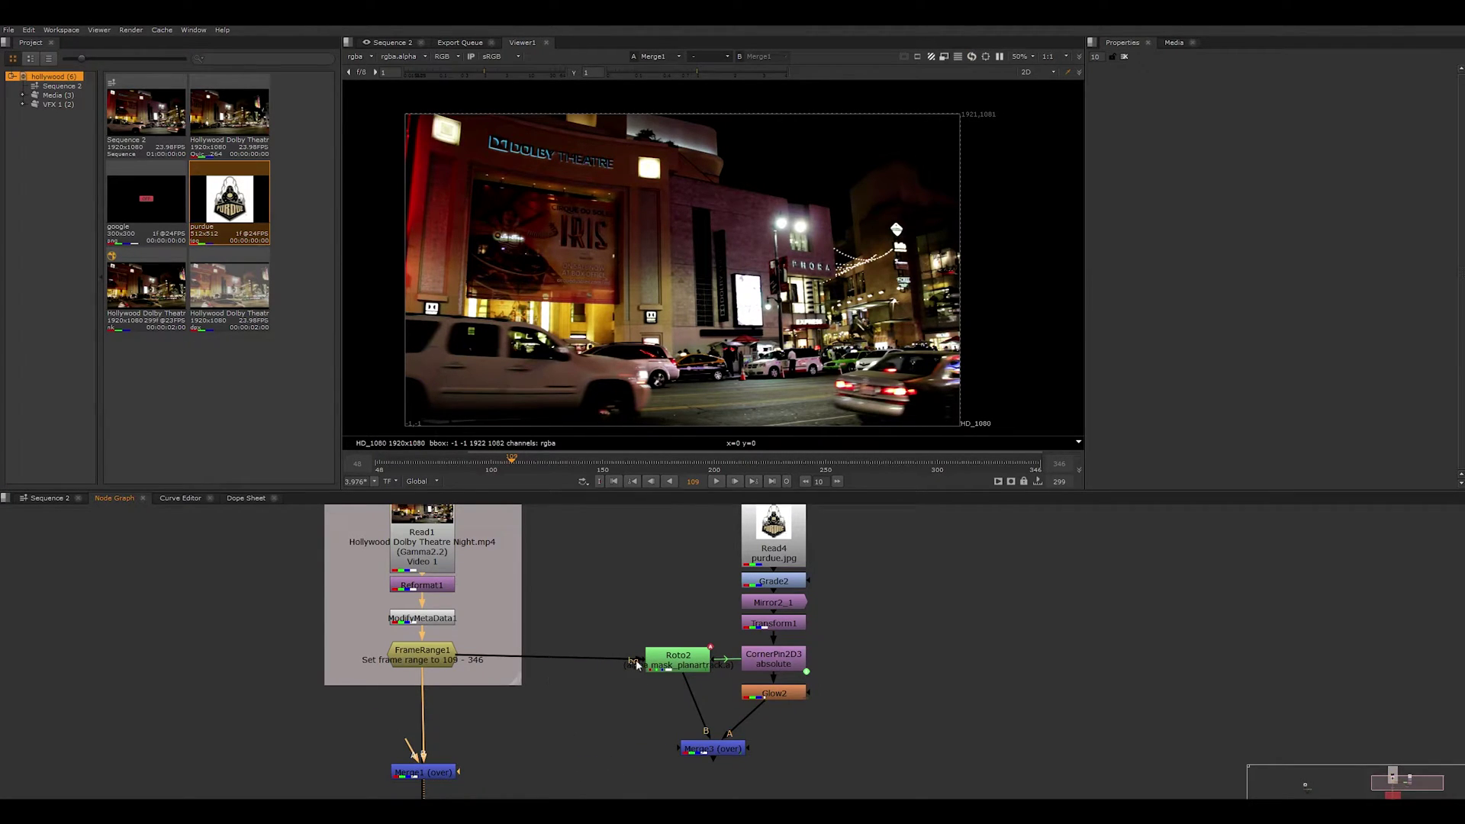
{"action": "left_click_drag", "start_coordinate": [636, 663], "coordinate": [538, 670]}
Step: Move the detached sign branch, from Read4 down to Merge3 and including Roto2, well away from the footage branch
{"action": "left_click_drag", "start_coordinate": [883, 765], "coordinate": [647, 514]}
{"action": "left_click_drag", "start_coordinate": [645, 512], "coordinate": [640, 512]}
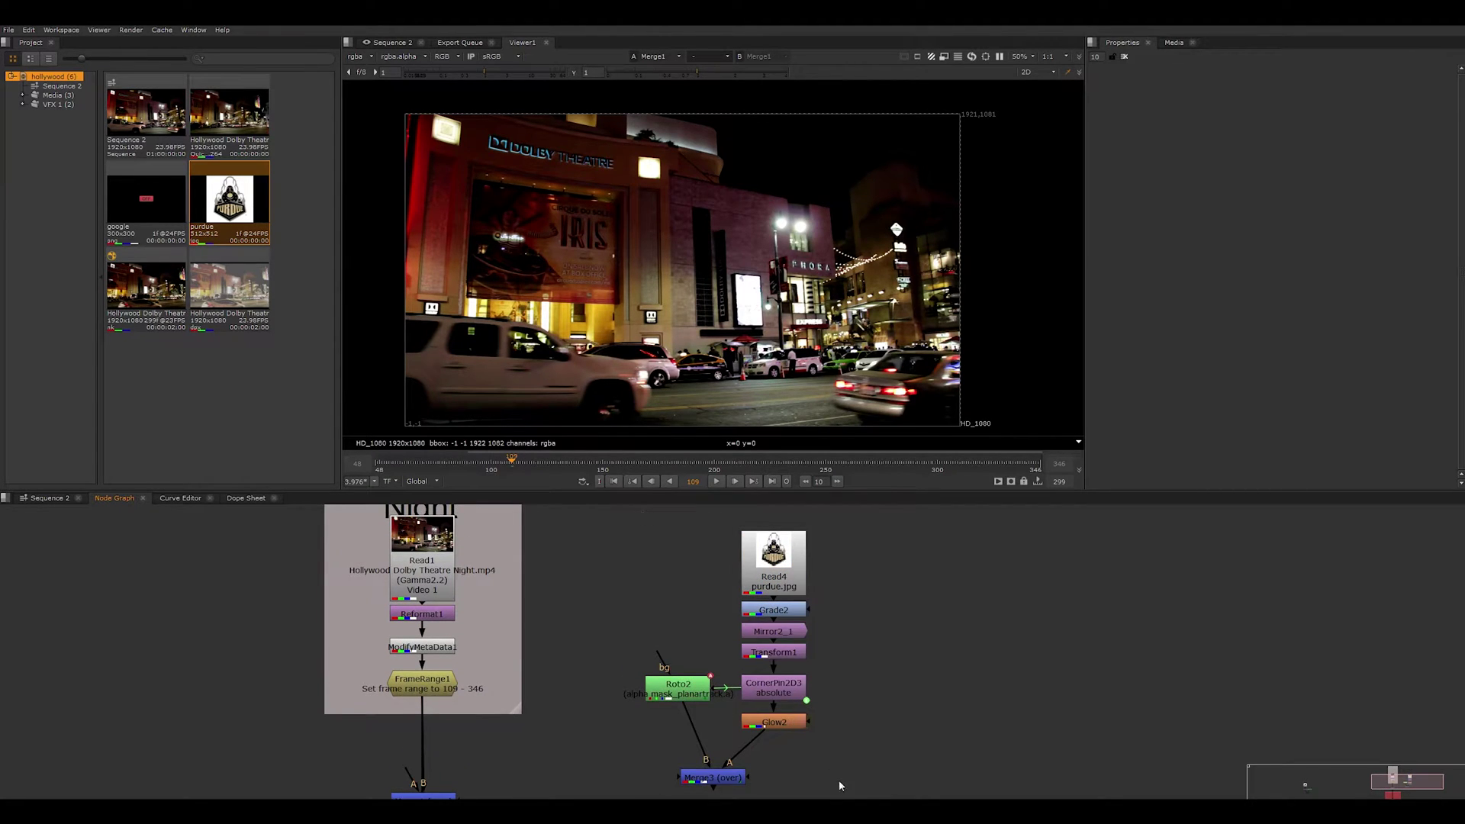
{"action": "left_click_drag", "start_coordinate": [877, 797], "coordinate": [597, 512]}
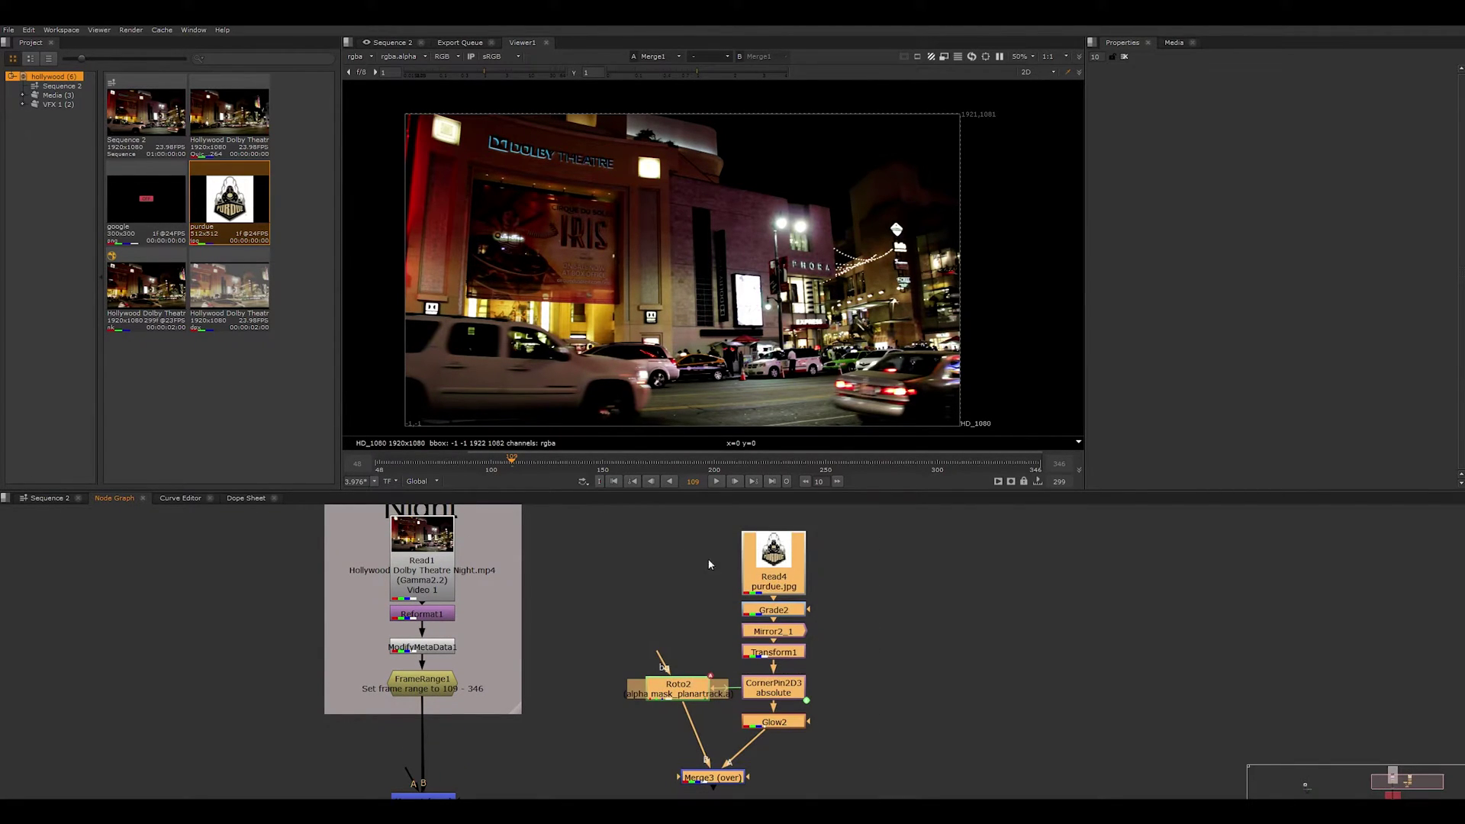
{"action": "left_click_drag", "start_coordinate": [761, 582], "coordinate": [1160, 583]}
{"action": "left_click", "coordinate": [724, 691]}
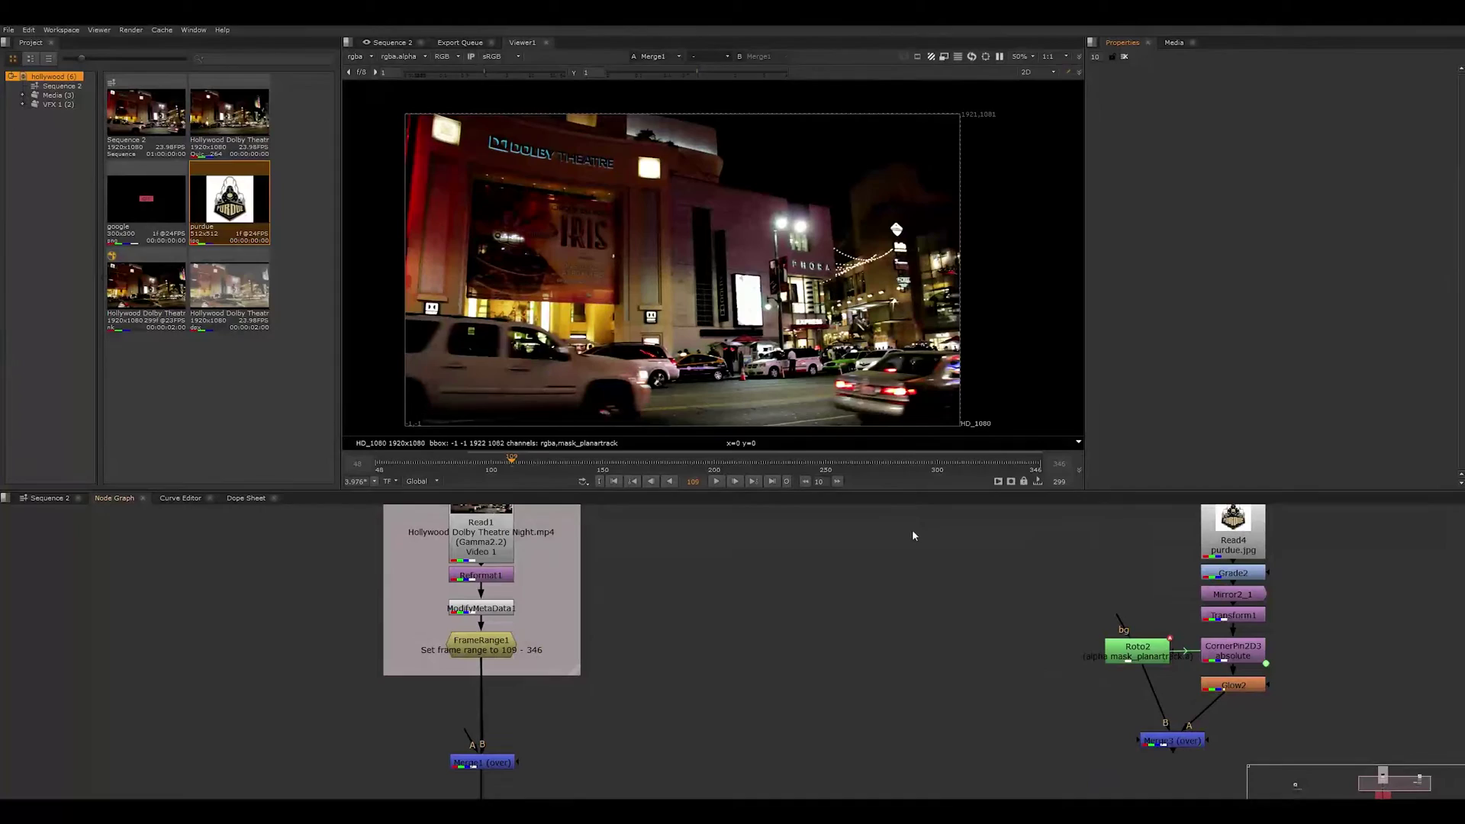
Step: Add a Read node for purdue.jpg beside the footage backdrop and connect Merge1's A input to it
{"action": "key", "text": "Tab"}
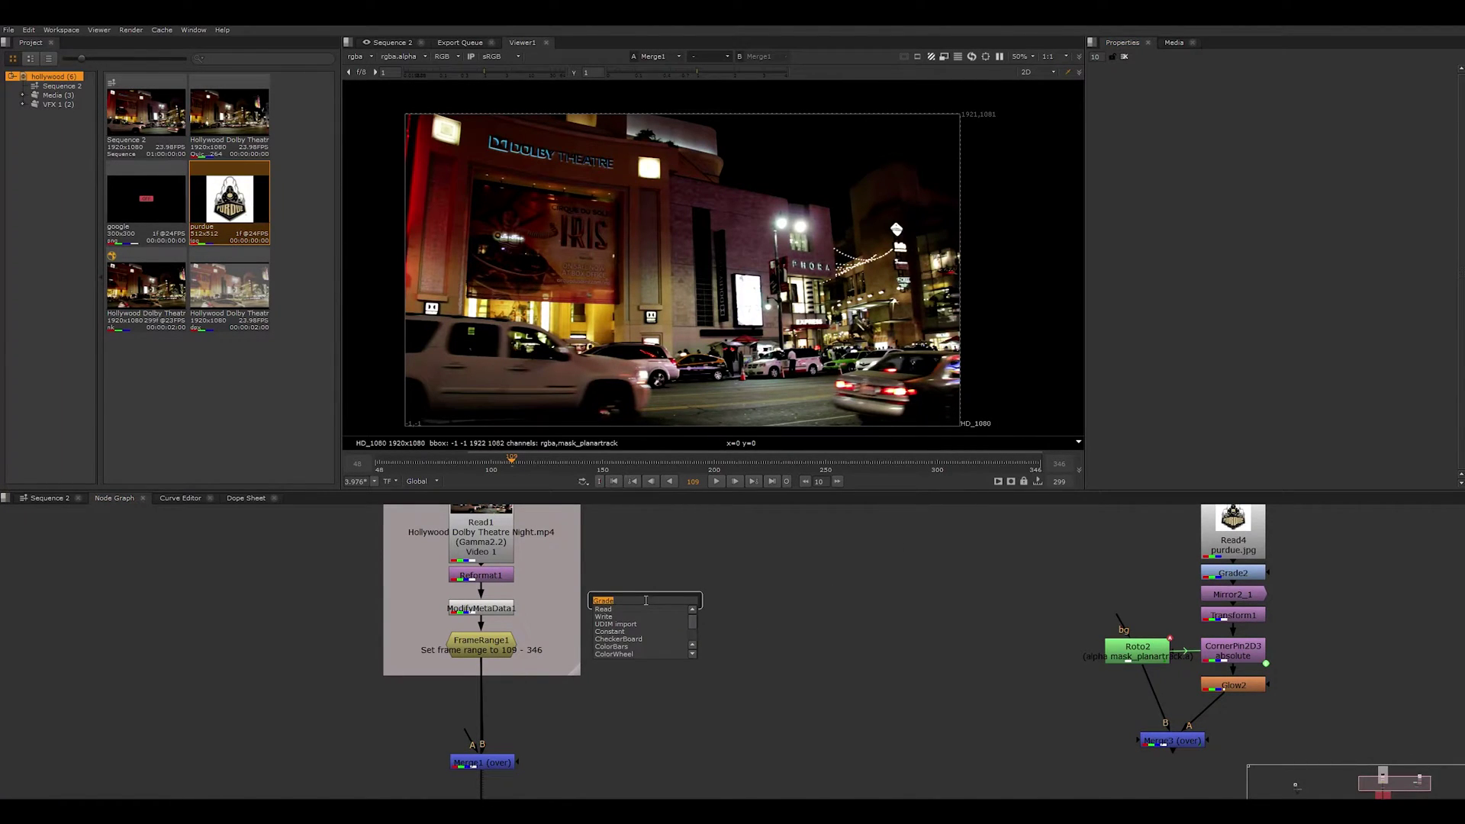
{"action": "type", "text": "Read"}
{"action": "key", "text": "Down"}
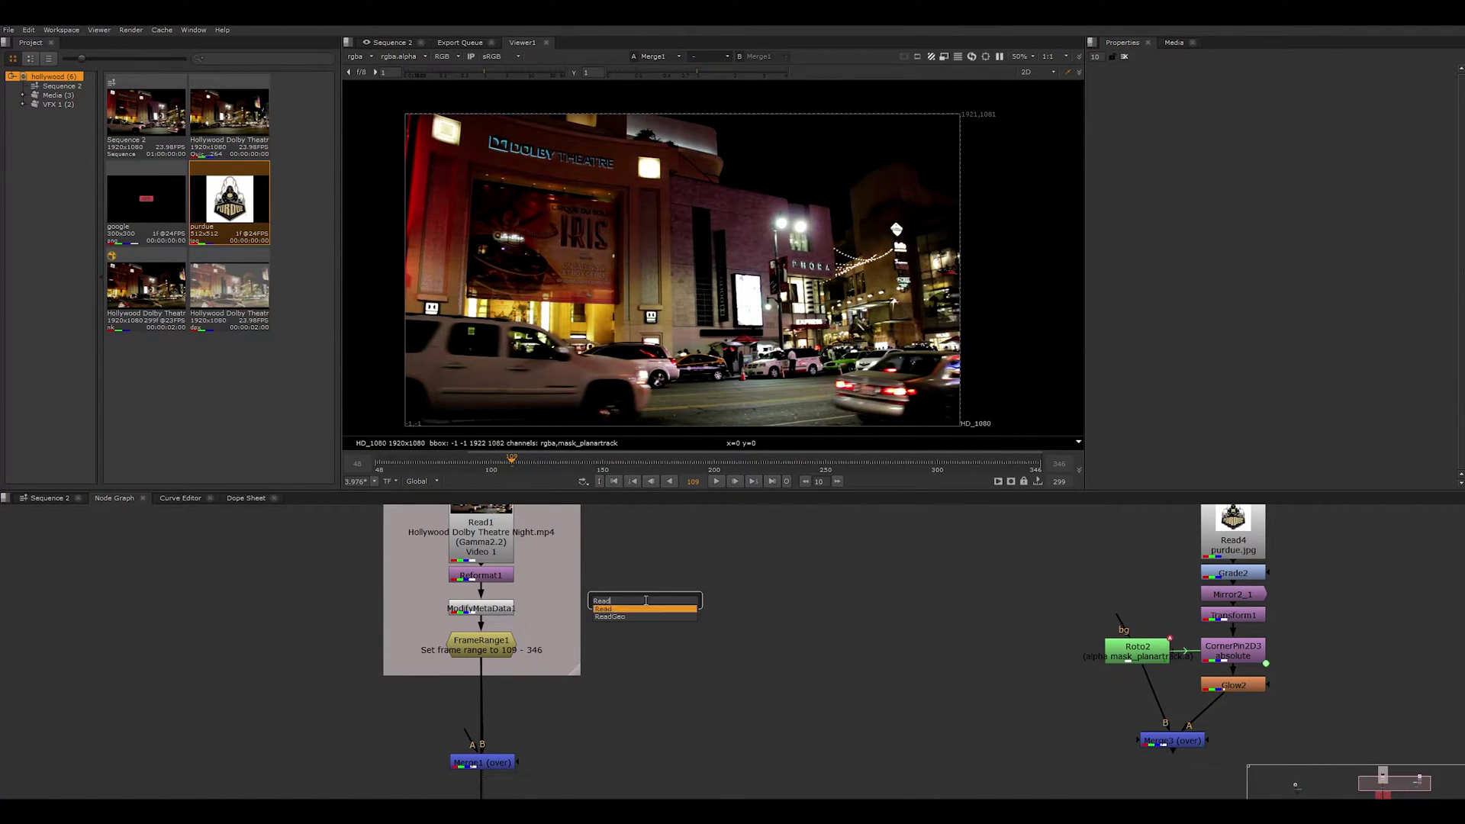
{"action": "key", "text": "Return"}
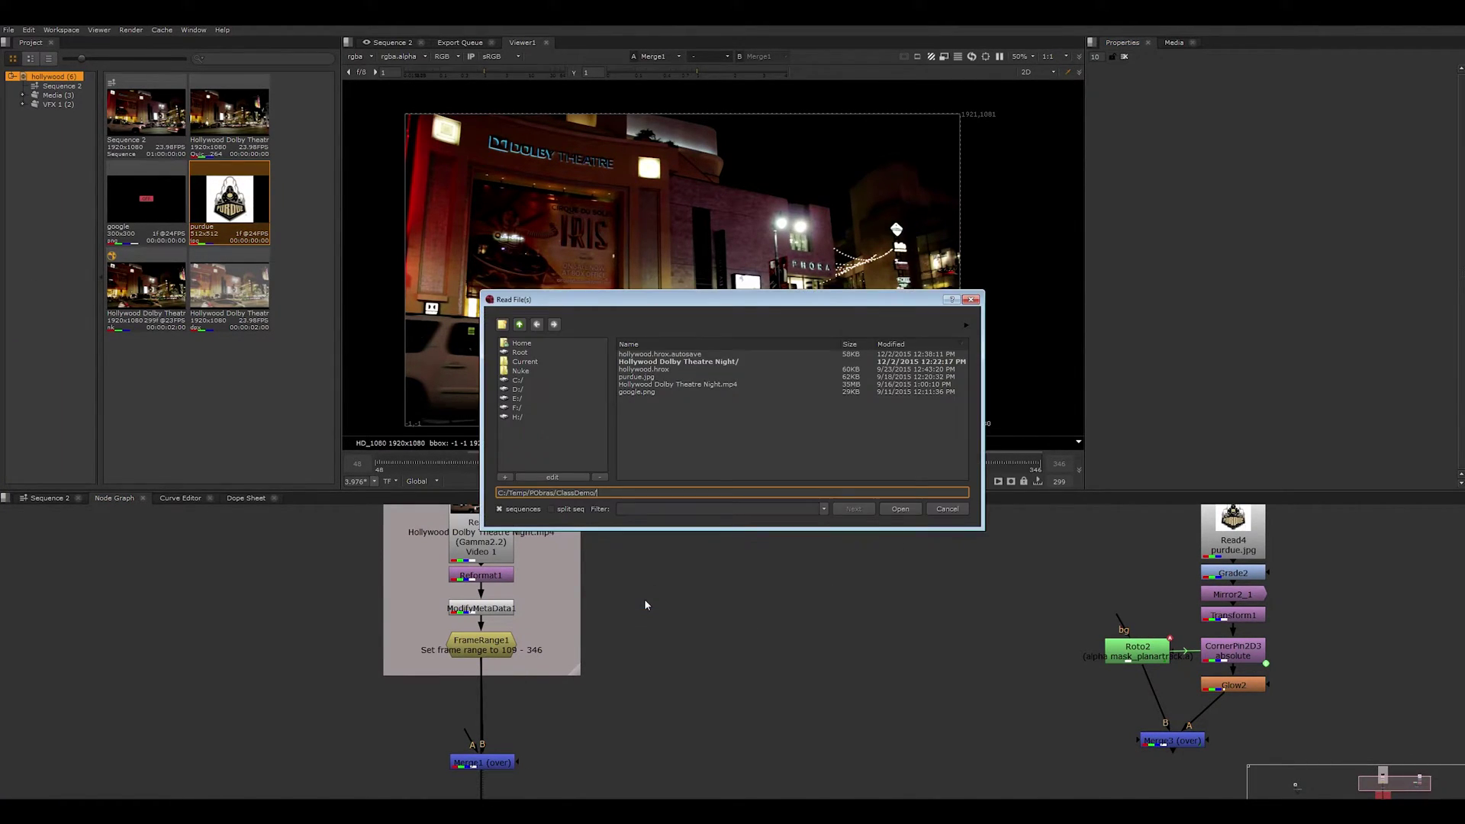
{"action": "left_click", "coordinate": [639, 378]}
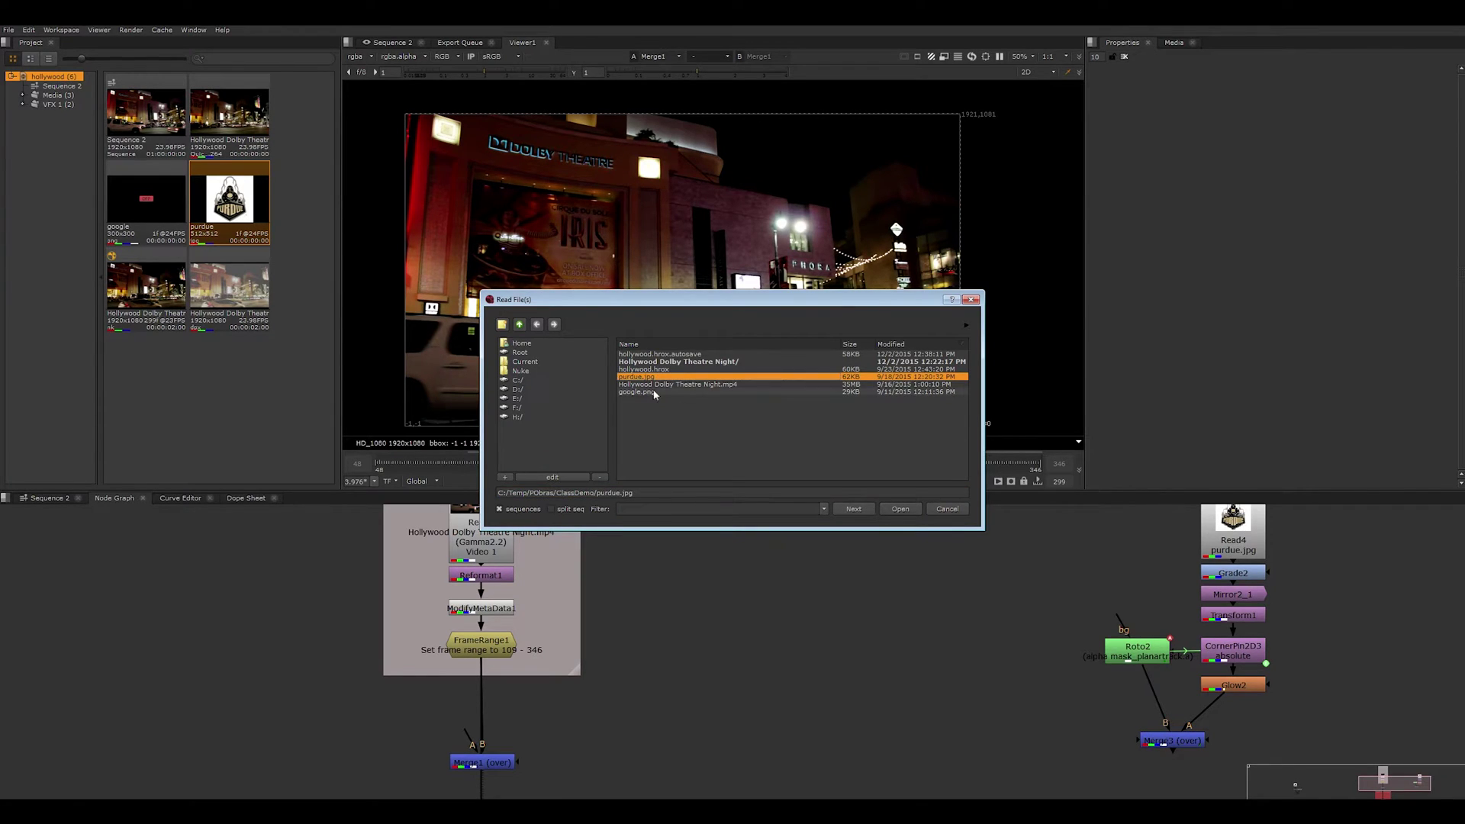
{"action": "left_click", "coordinate": [897, 509]}
{"action": "left_click_drag", "start_coordinate": [729, 766], "coordinate": [681, 568]}
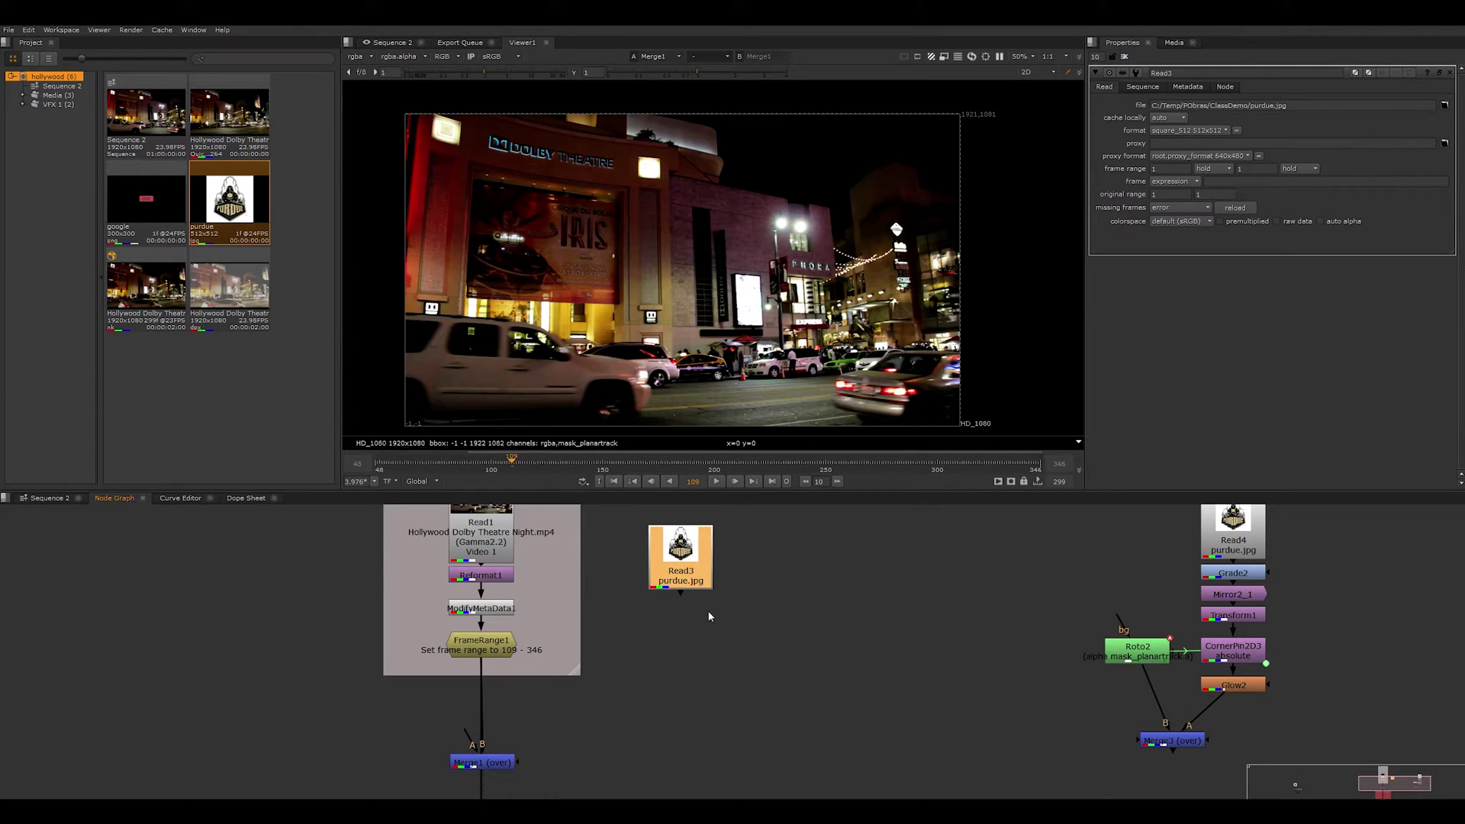
{"action": "left_click_drag", "start_coordinate": [476, 743], "coordinate": [695, 596]}
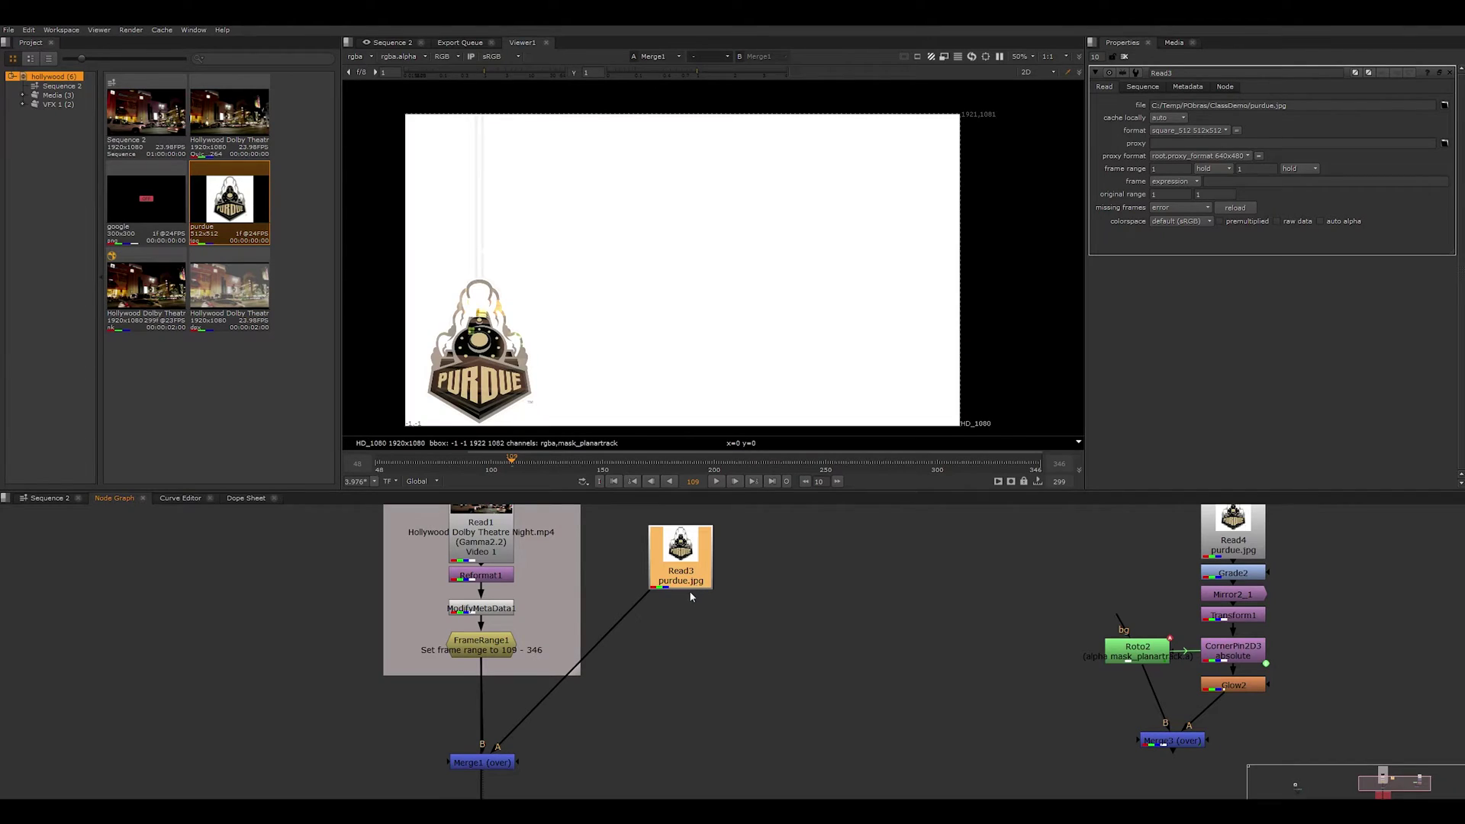
Step: Insert a Transform node between the new purdue.jpg Read node and Merge1
{"action": "key", "text": "Tab"}
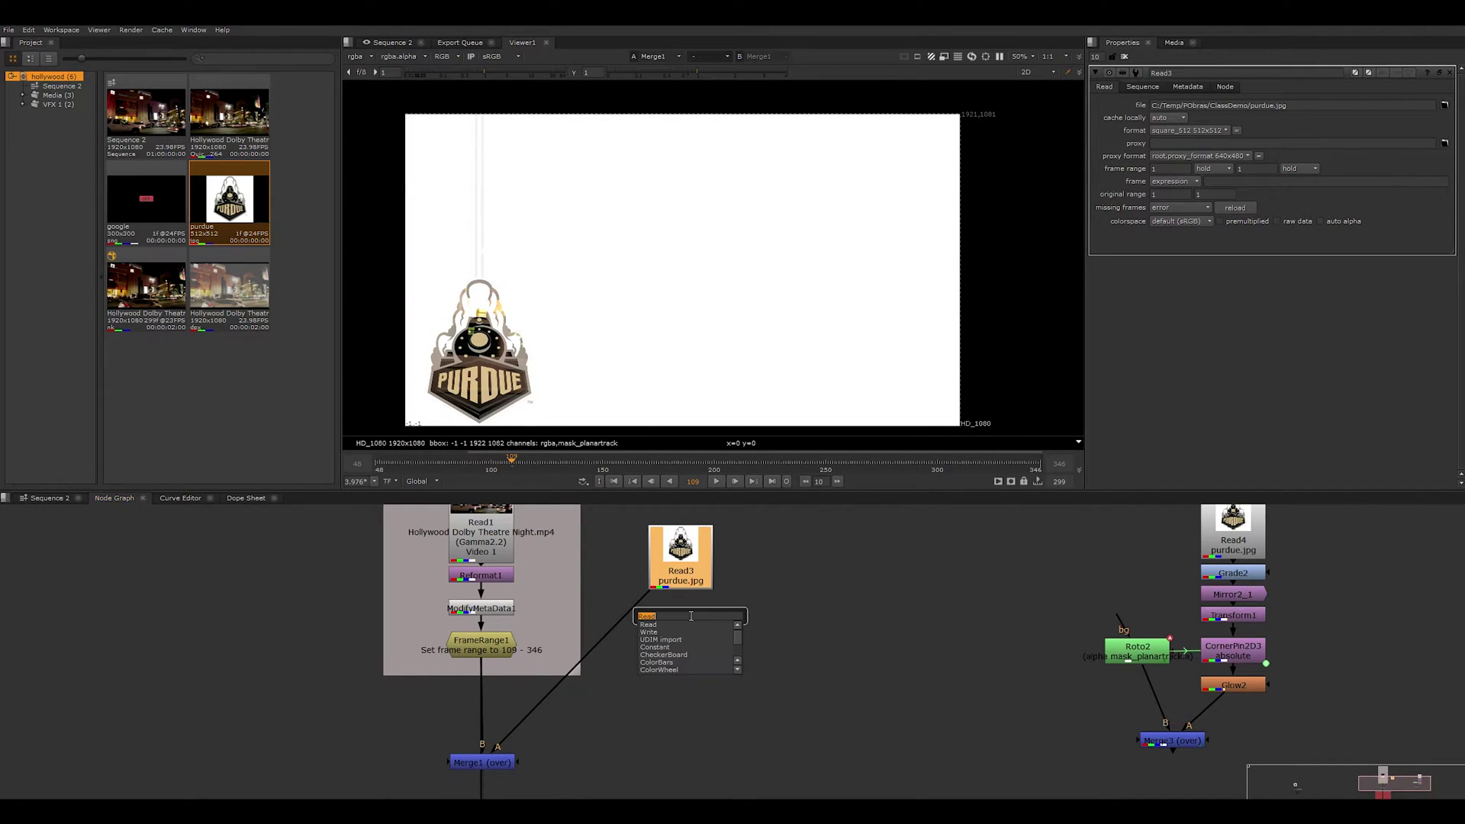
{"action": "type", "text": "Tra"}
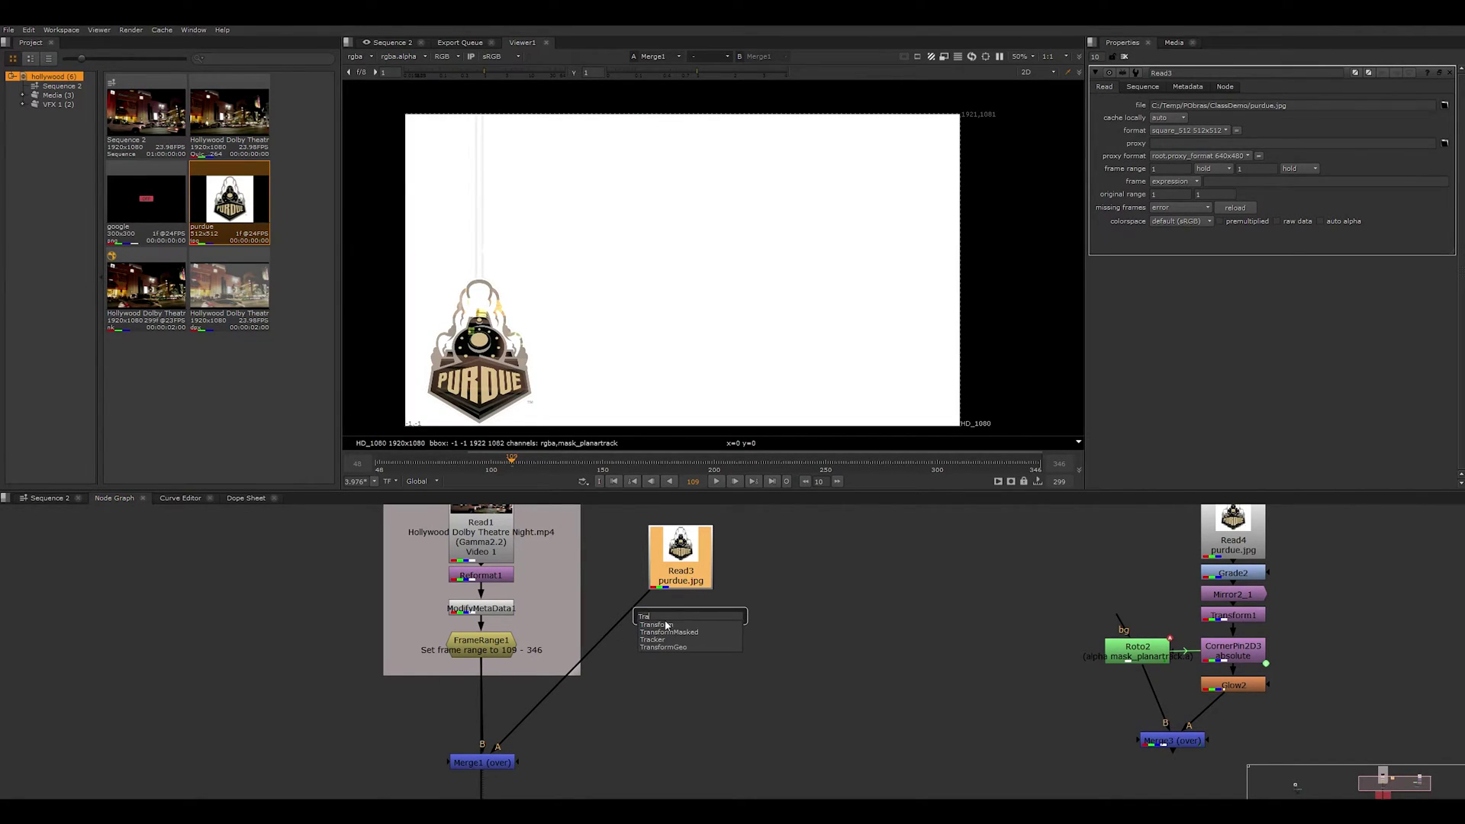
{"action": "left_click", "coordinate": [665, 626]}
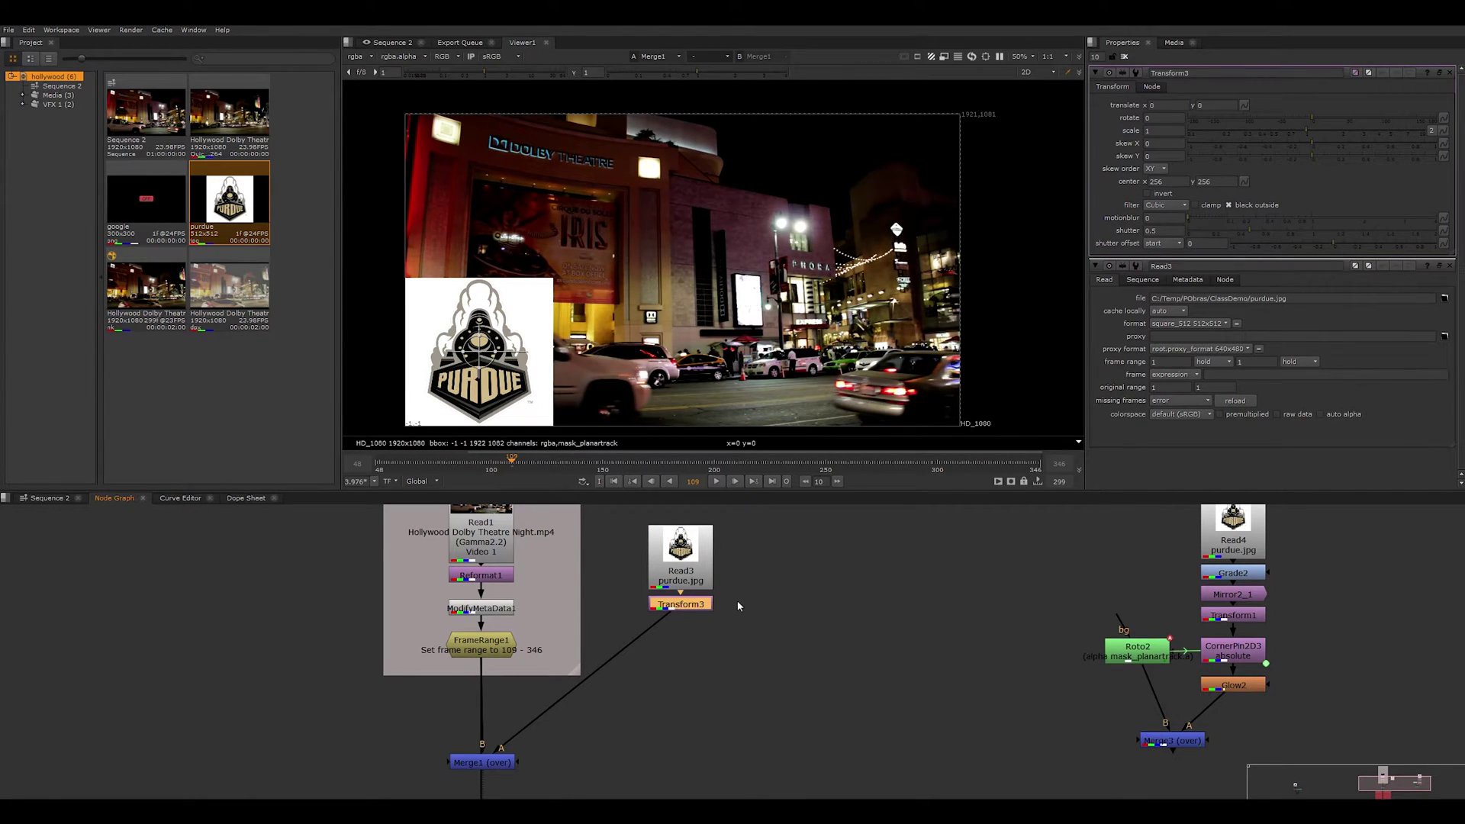
Step: Set the logo Transform to translate x -130, y -8, rotate -0.5 and skew X -0.12
{"action": "scroll", "coordinate": [472, 182], "scroll_direction": "up", "scroll_amount": 2}
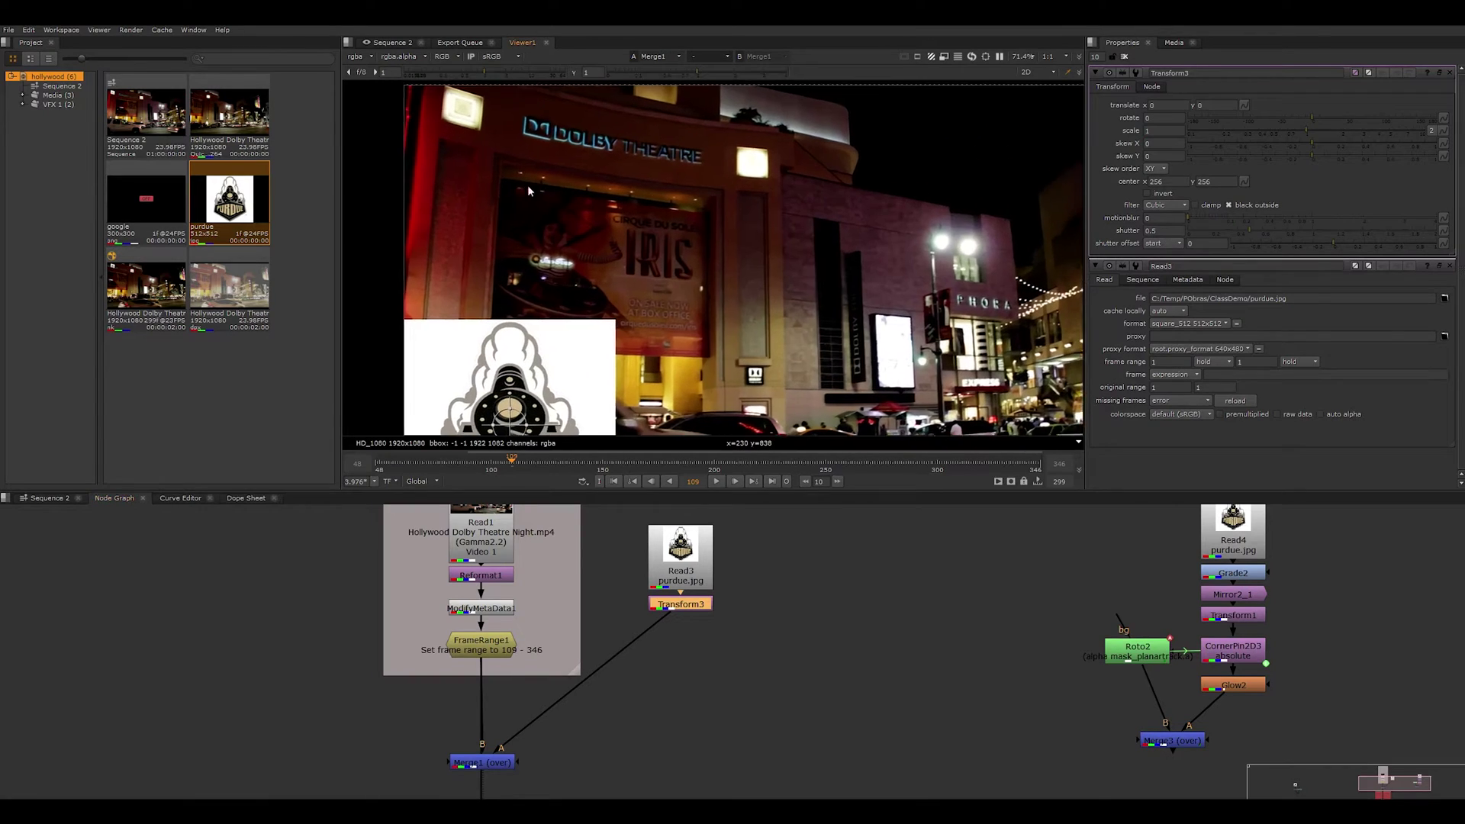
{"action": "scroll", "coordinate": [528, 185], "scroll_direction": "down", "scroll_amount": 2}
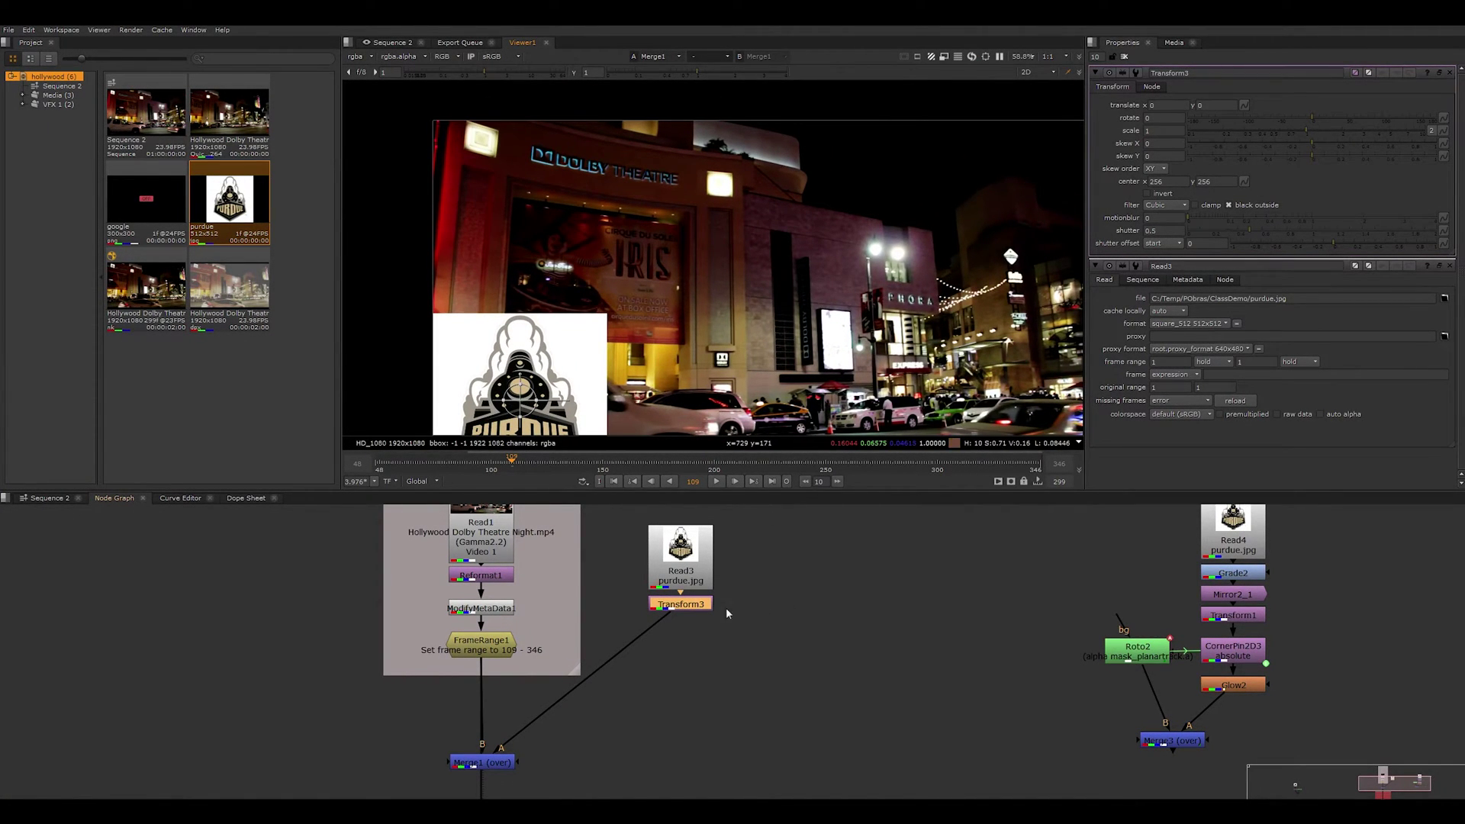
{"action": "left_click", "coordinate": [1163, 106]}
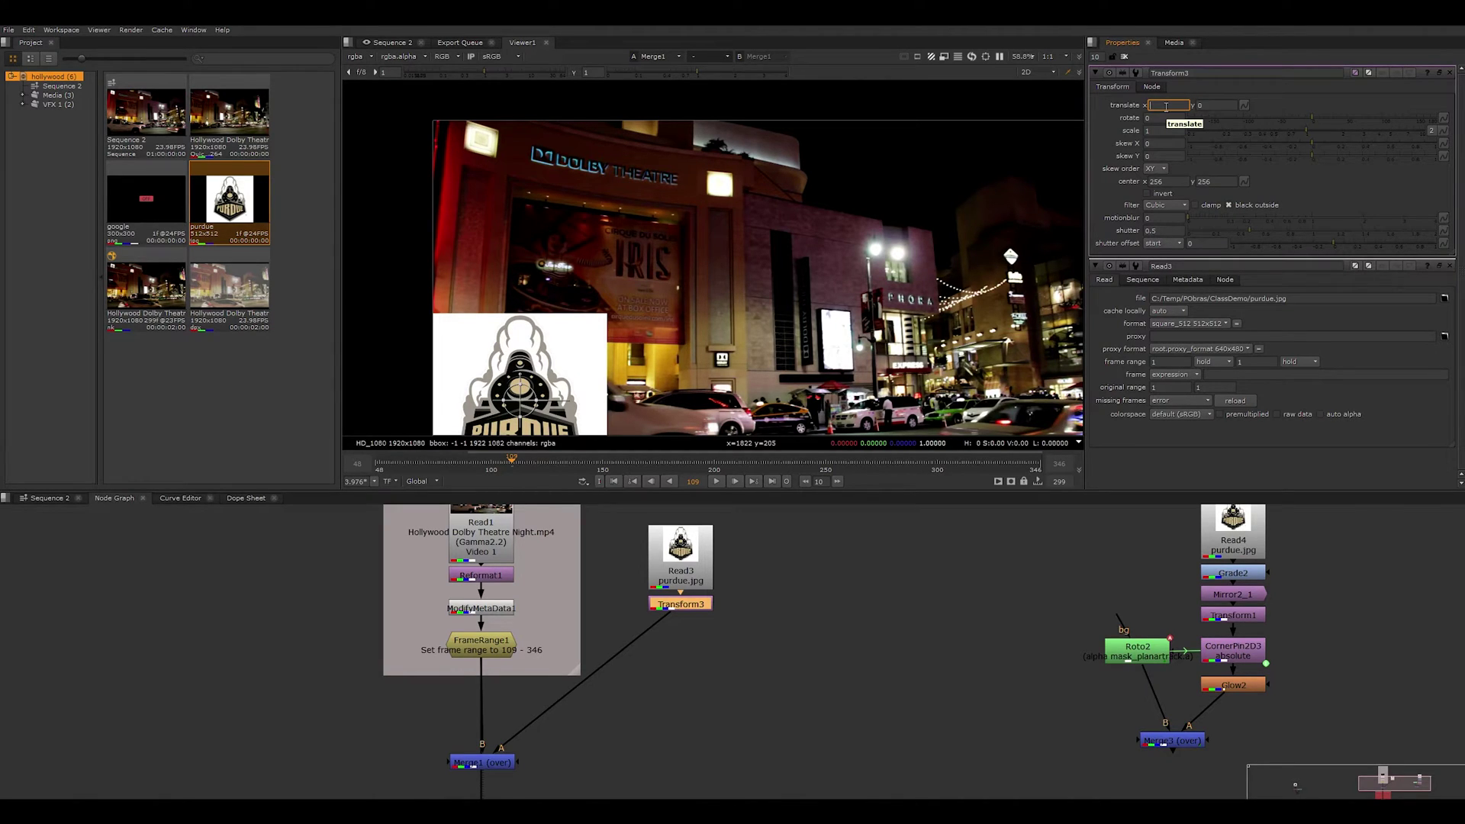
{"action": "type", "text": "-13"}
{"action": "left_click", "coordinate": [1217, 105]}
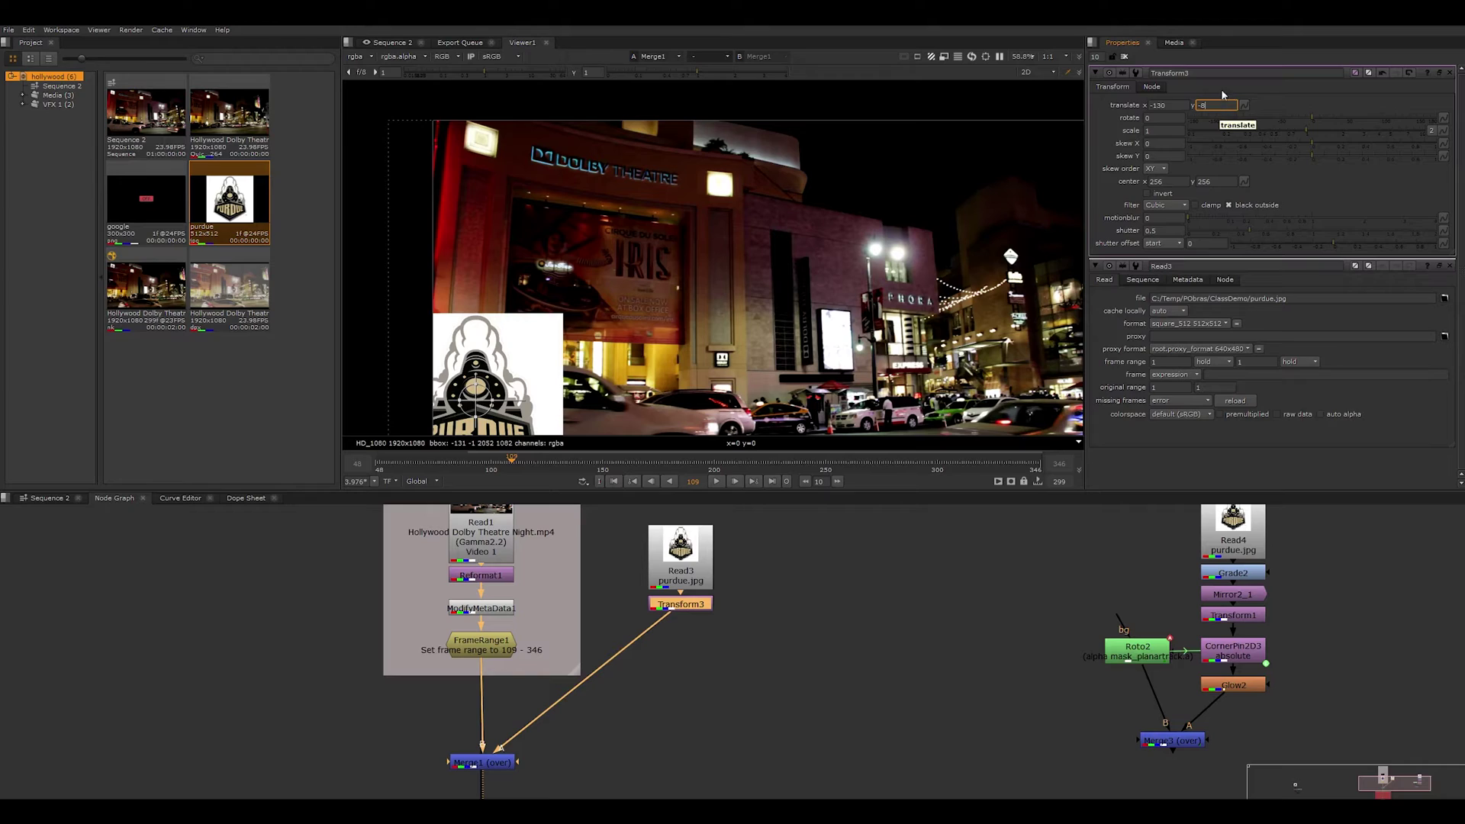
{"action": "left_click", "coordinate": [1286, 111]}
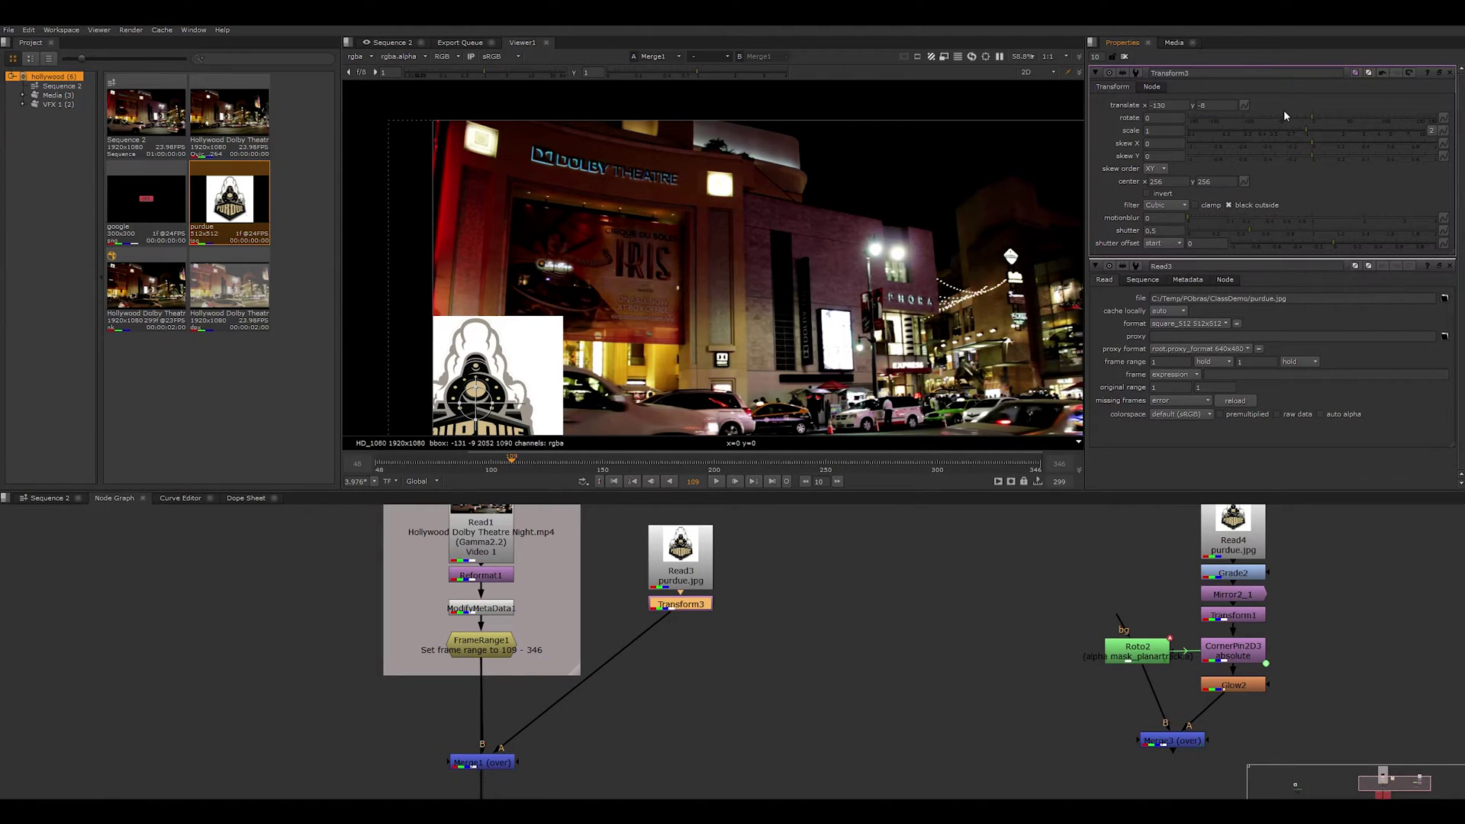
{"action": "left_click_drag", "start_coordinate": [1312, 120], "coordinate": [1308, 113]}
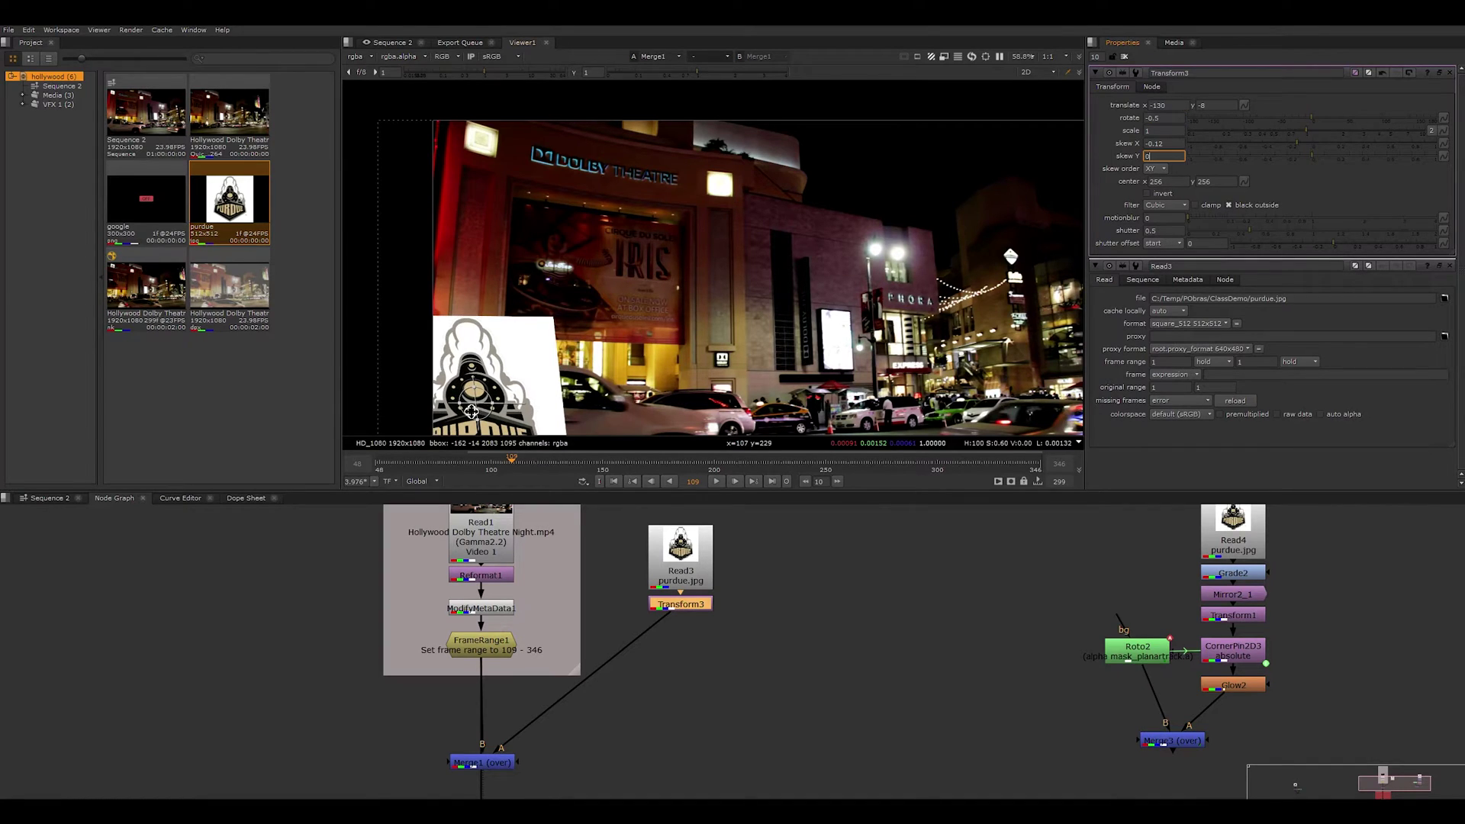
Step: Add a Grade node and wire it between the logo's Transform node and Merge1
{"action": "left_click", "coordinate": [687, 622]}
{"action": "key", "text": "Tab"}
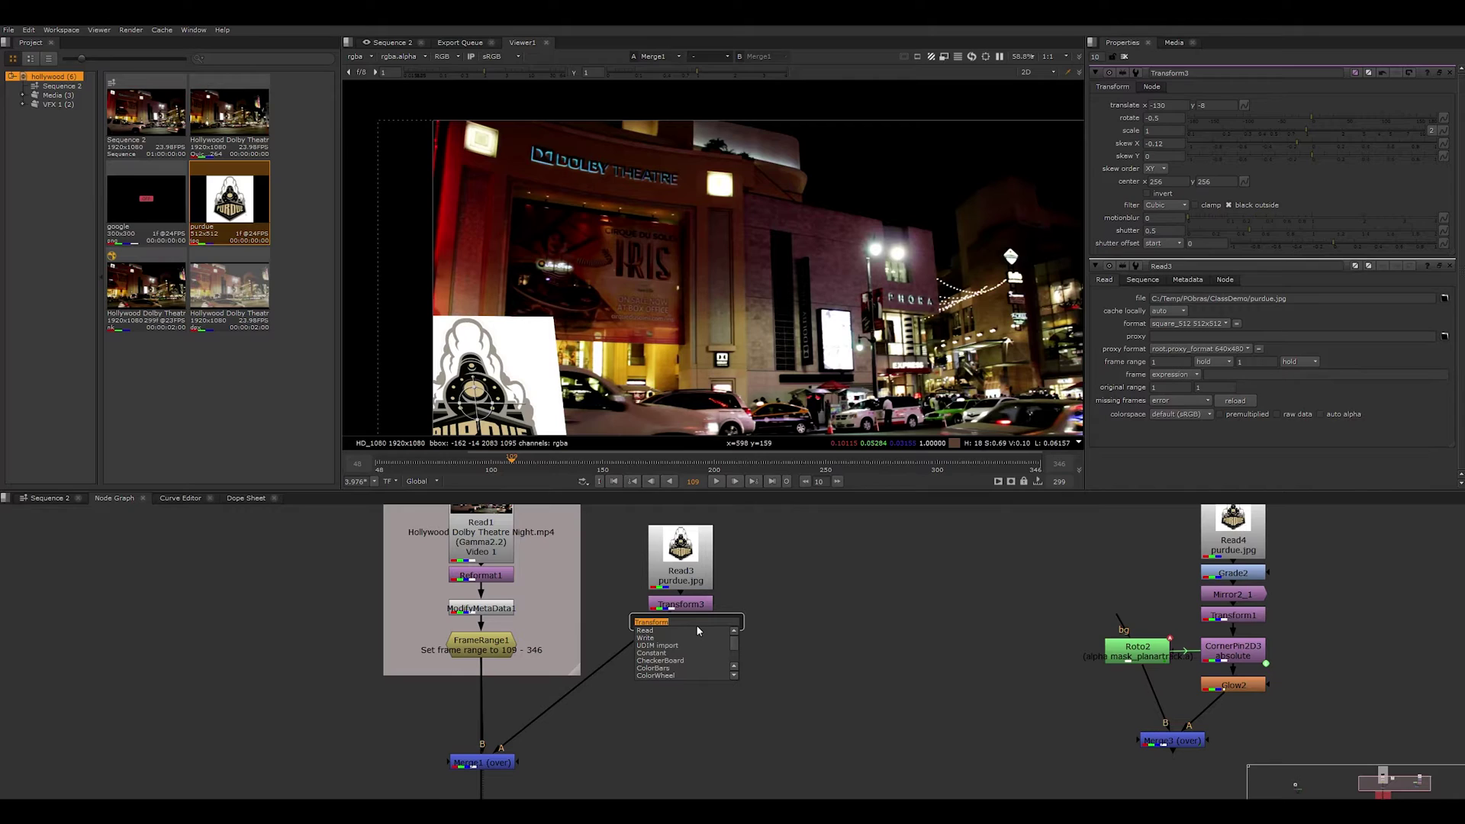
{"action": "type", "text": "grade"}
{"action": "key", "text": "Return"}
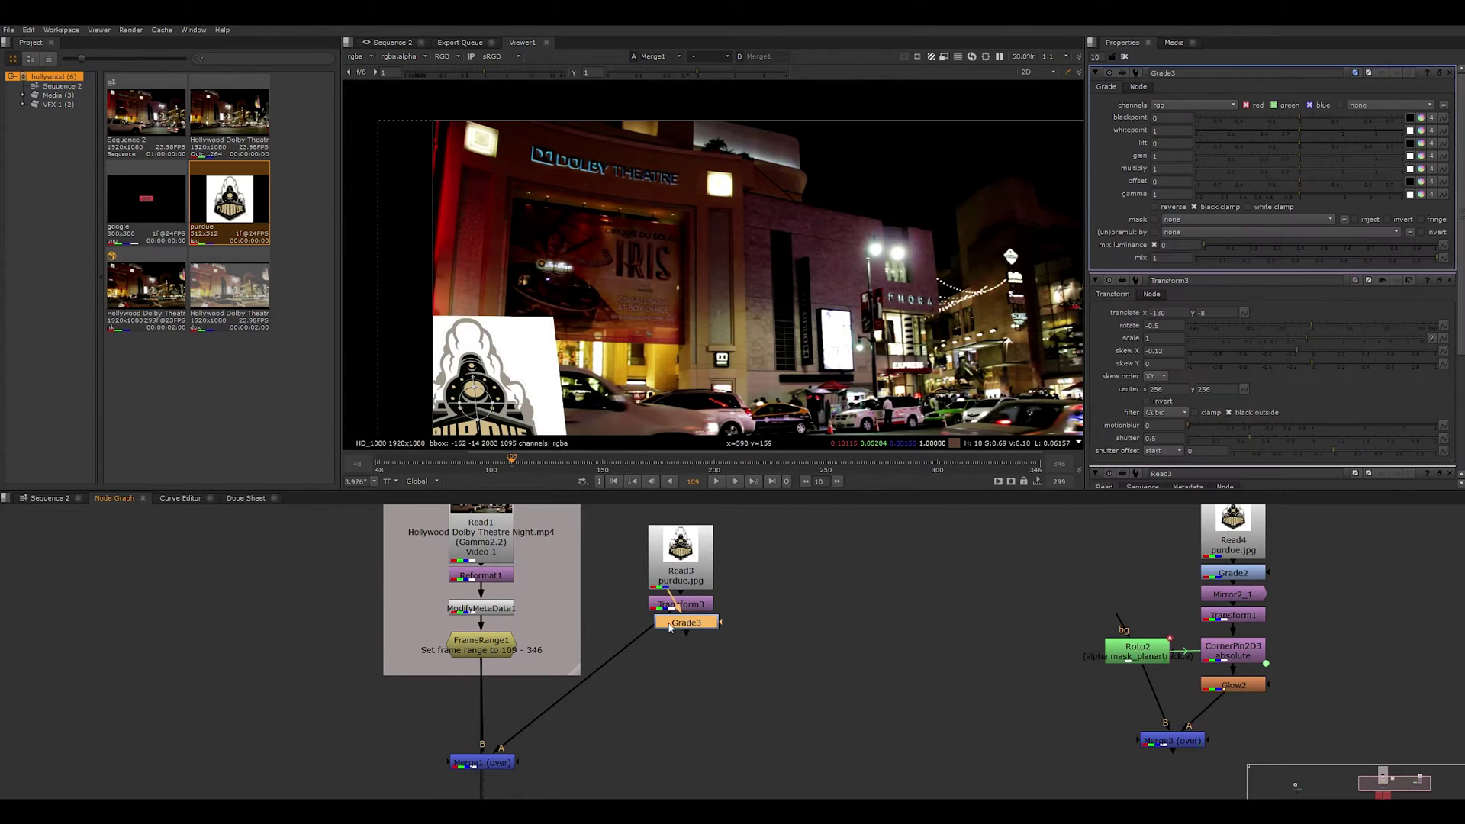
{"action": "left_click_drag", "start_coordinate": [688, 624], "coordinate": [683, 631]}
{"action": "left_click_drag", "start_coordinate": [641, 634], "coordinate": [692, 637]}
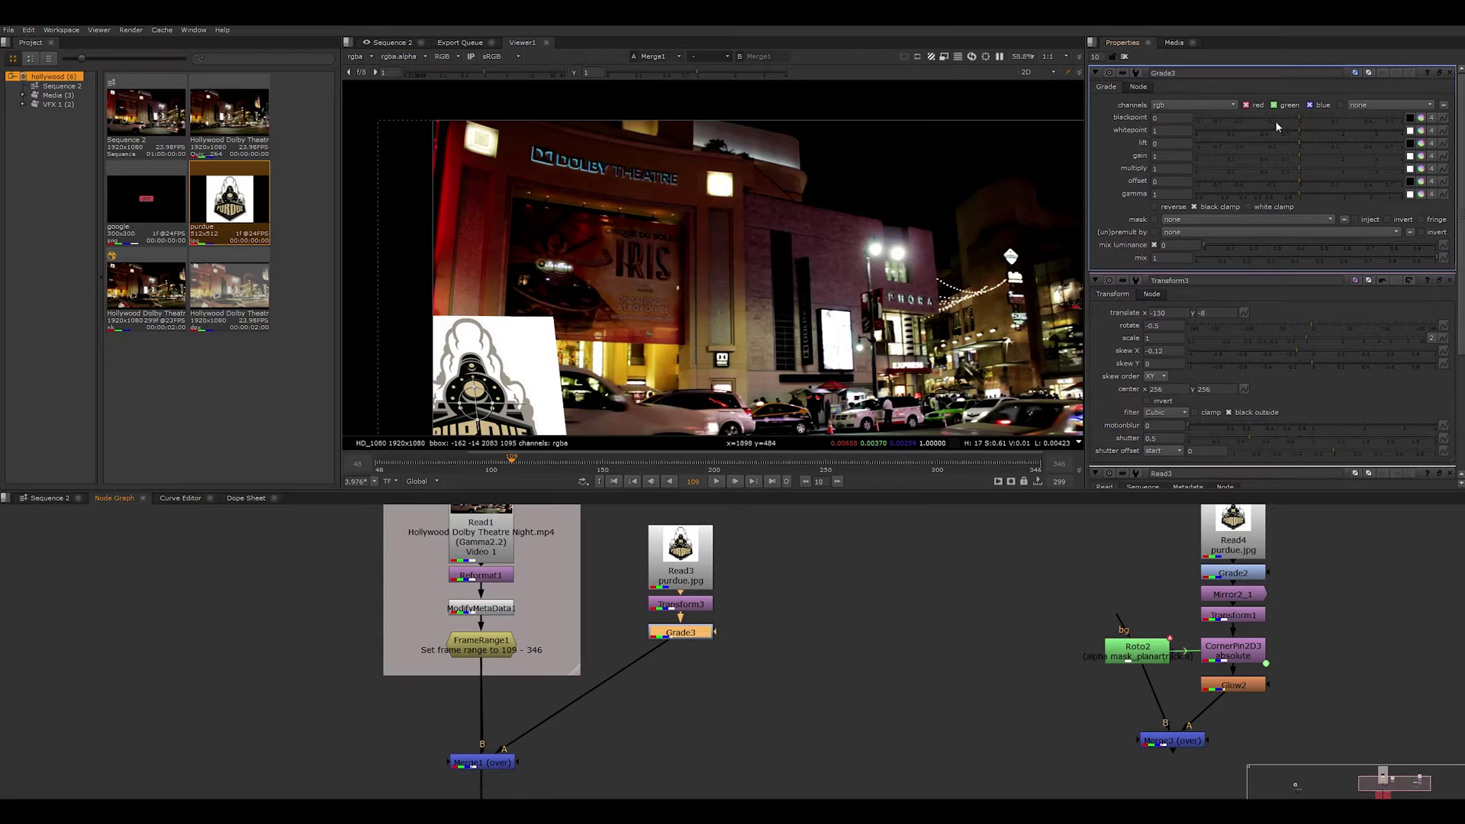
Step: Set the logo Grade's blackpoint to -0.045, whitepoint to 0.86 and lift to 0.02
{"action": "left_click", "coordinate": [1154, 118]}
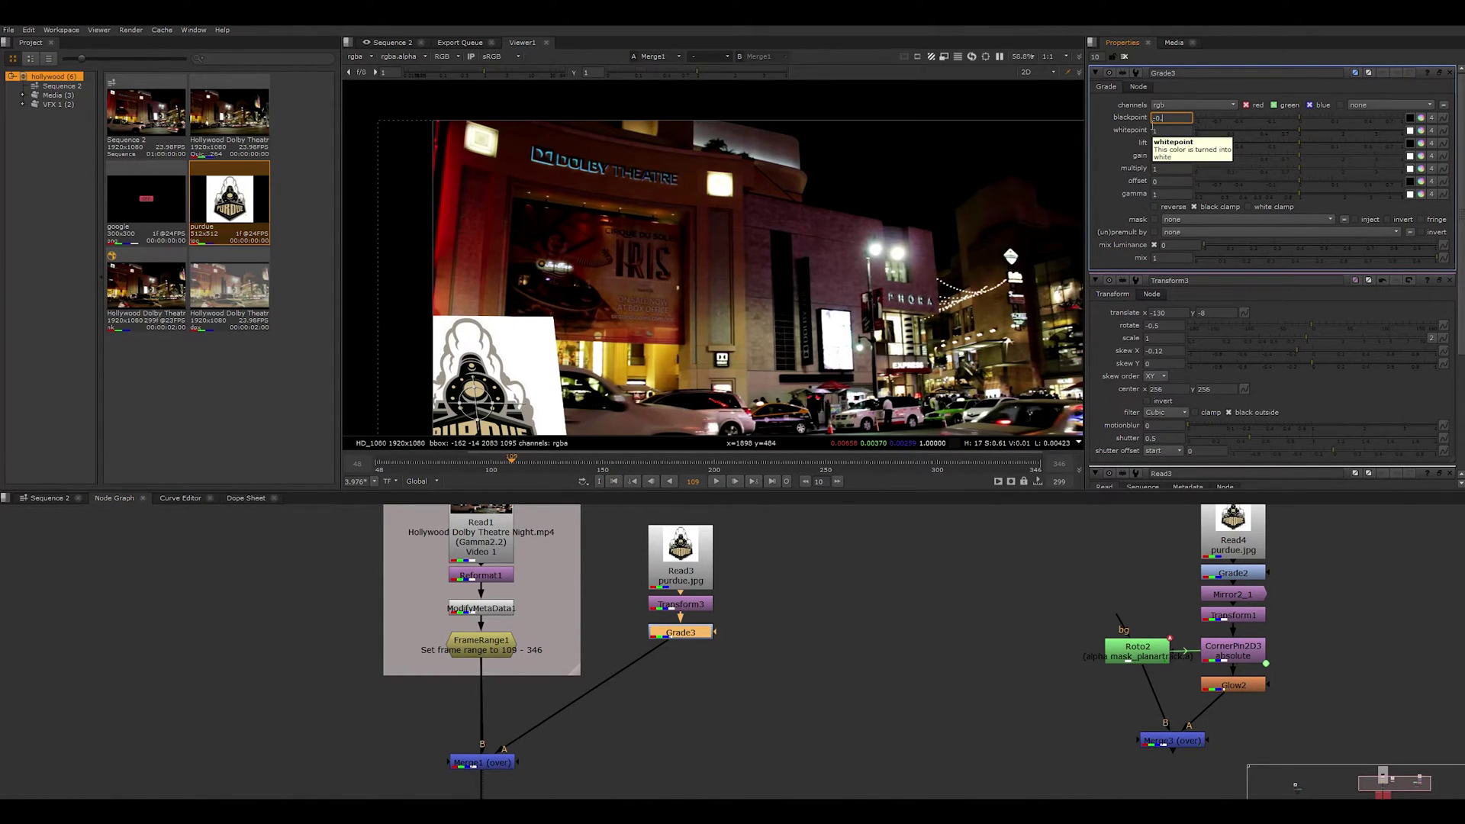
{"action": "type", "text": "-0.045"}
{"action": "left_click", "coordinate": [1167, 128]}
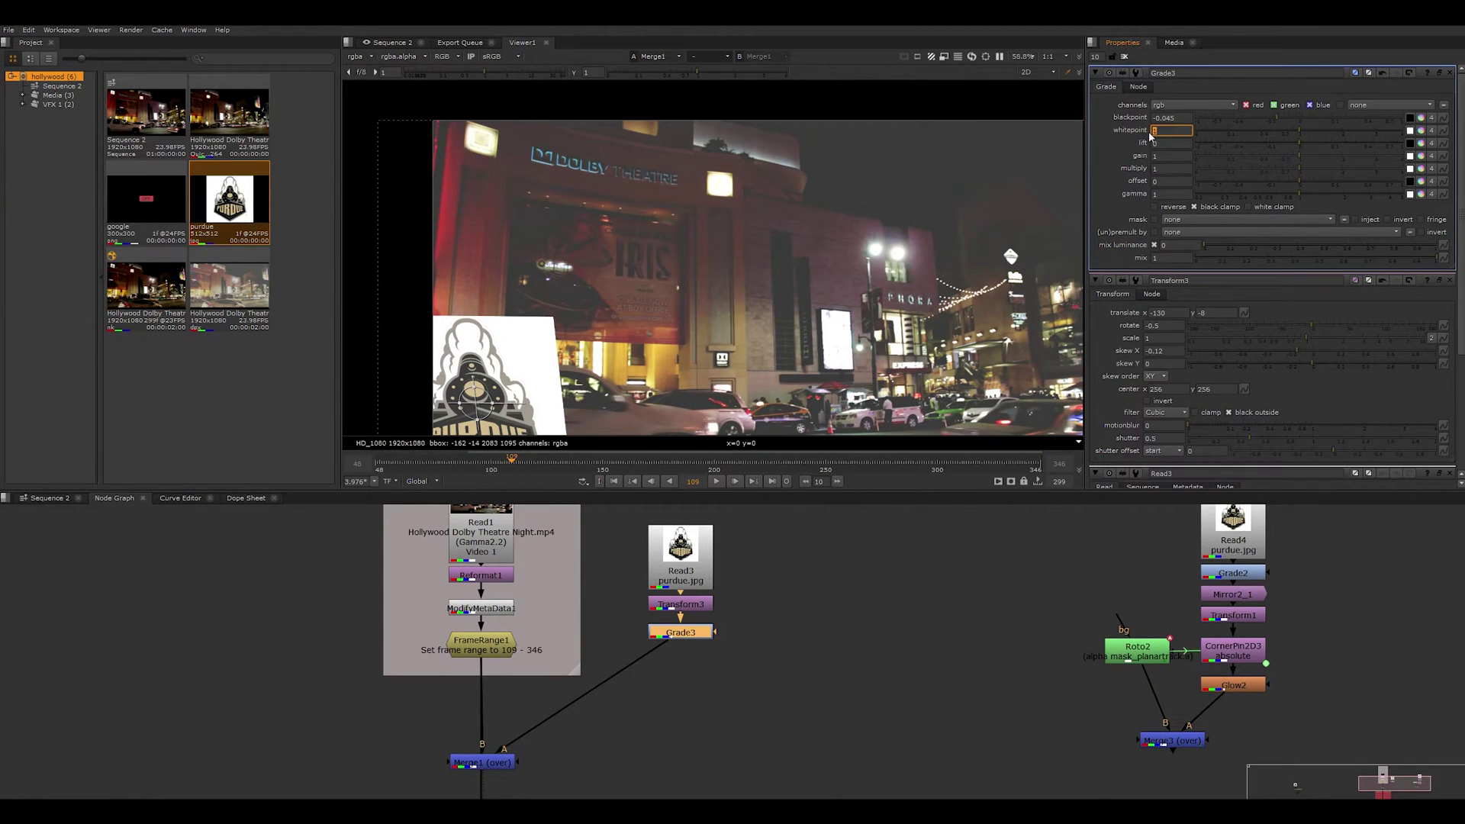
{"action": "type", "text": "0.86"}
{"action": "left_click", "coordinate": [1176, 144]}
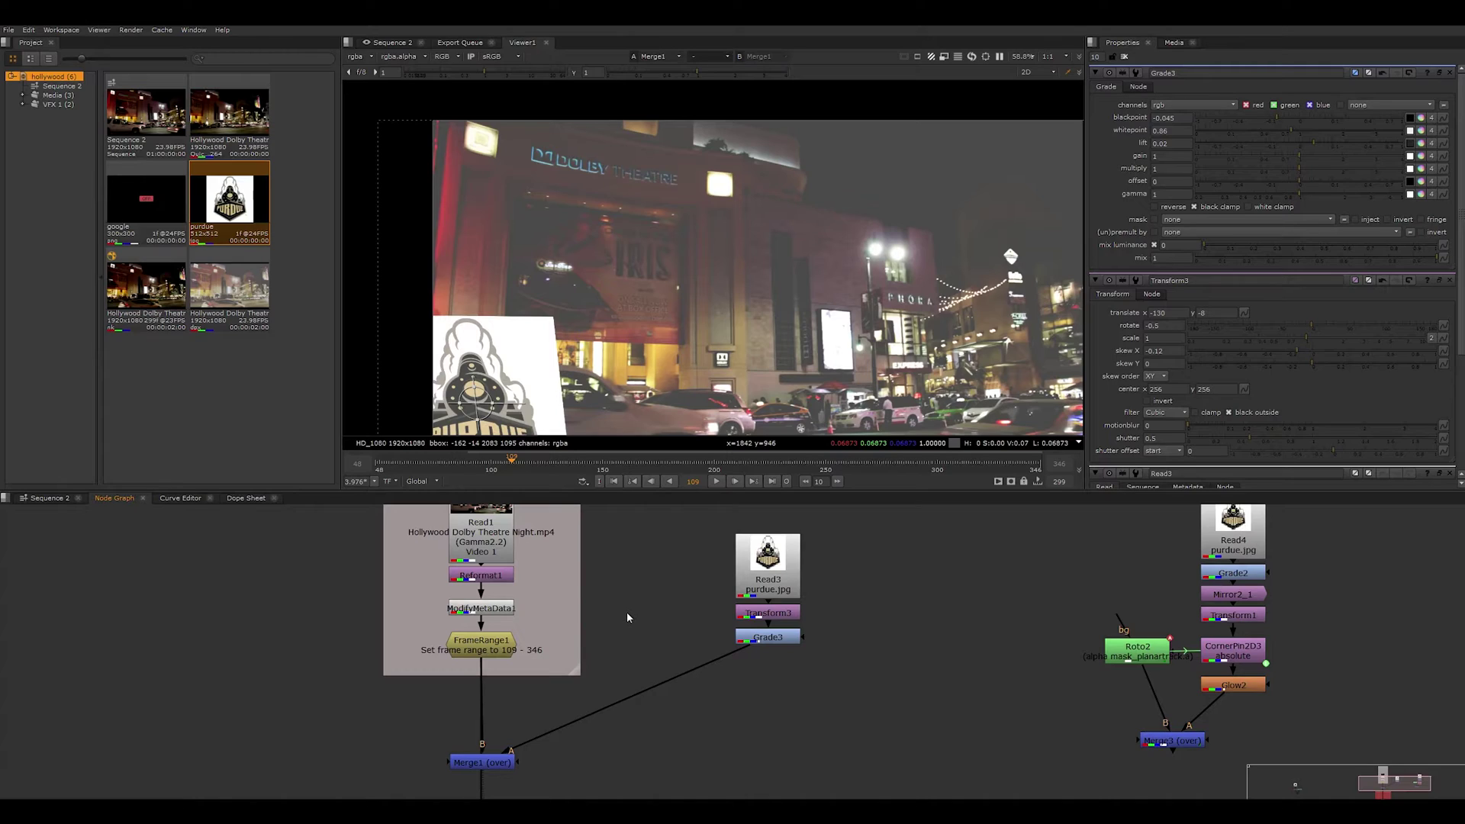
Step: Add a PlanarTracker node between the footage backdrop and the logo branch and connect its bg input to FrameRange1
{"action": "key", "text": "Tab"}
{"action": "type", "text": "Pl"}
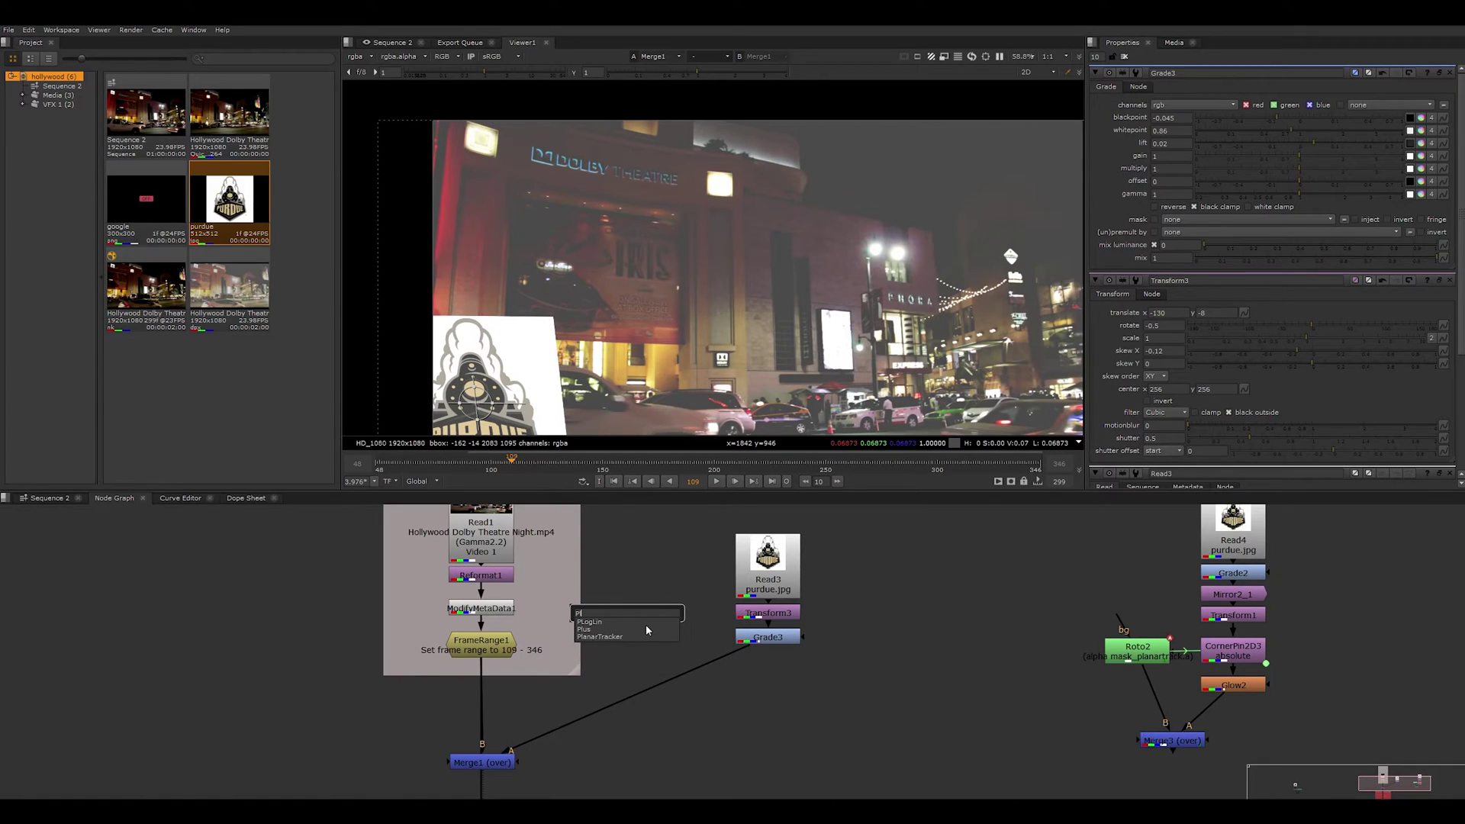
{"action": "type", "text": "anarTracker"}
{"action": "key", "text": "Return"}
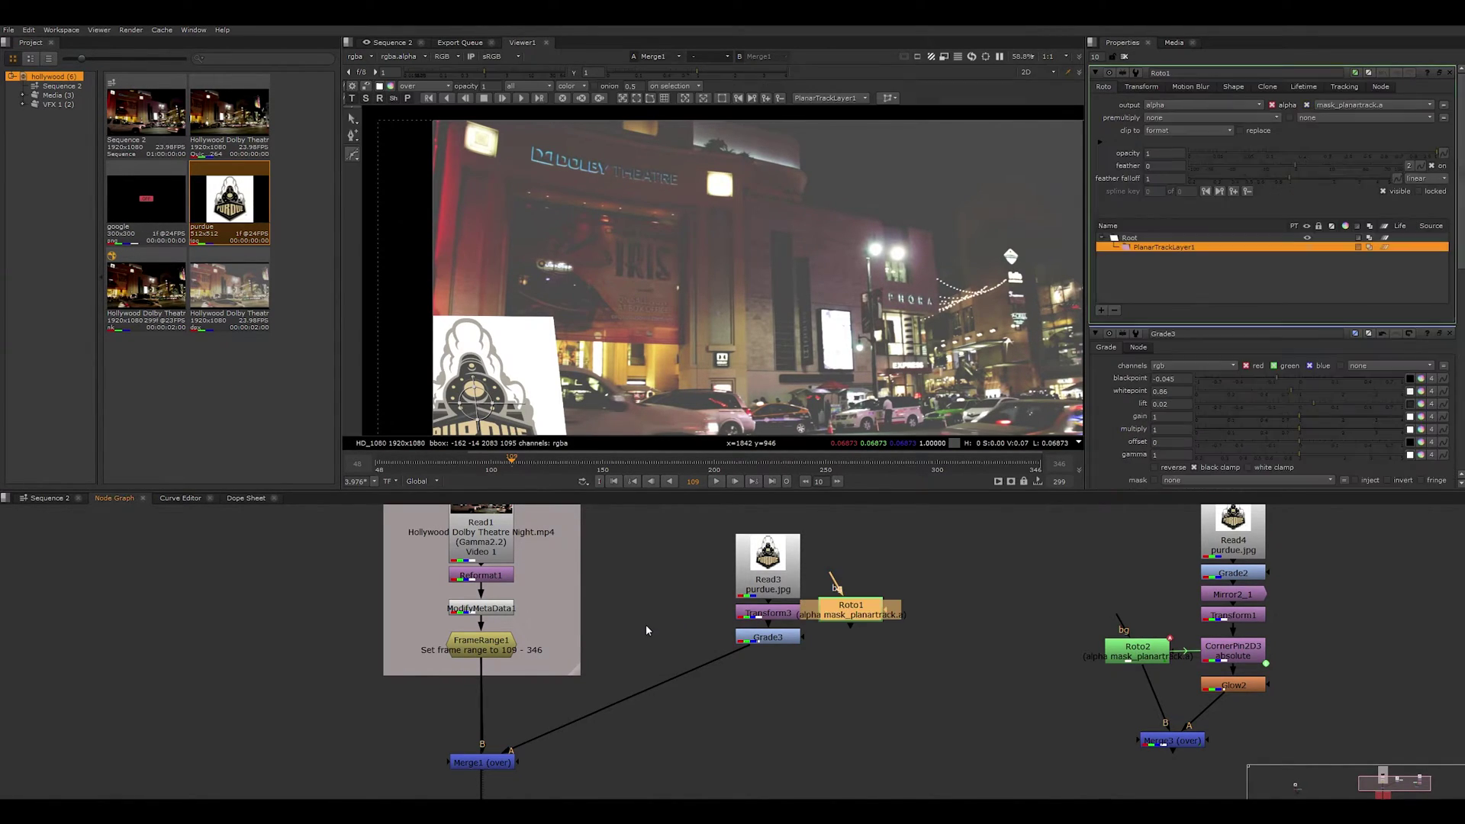
{"action": "left_click_drag", "start_coordinate": [852, 613], "coordinate": [656, 618]}
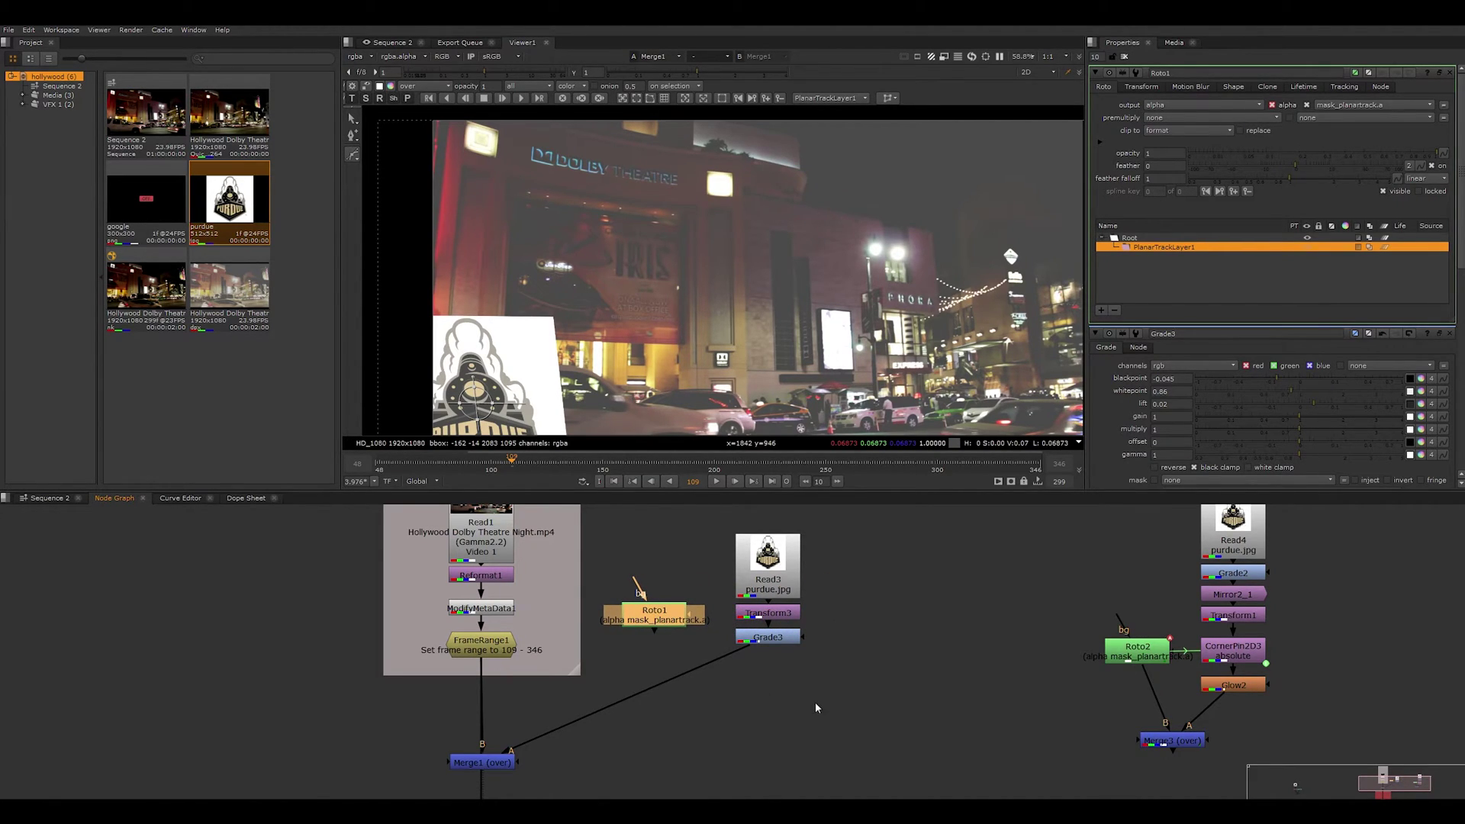
{"action": "left_click", "coordinate": [800, 679]}
{"action": "left_click", "coordinate": [639, 592]}
{"action": "left_click_drag", "start_coordinate": [639, 592], "coordinate": [510, 643]}
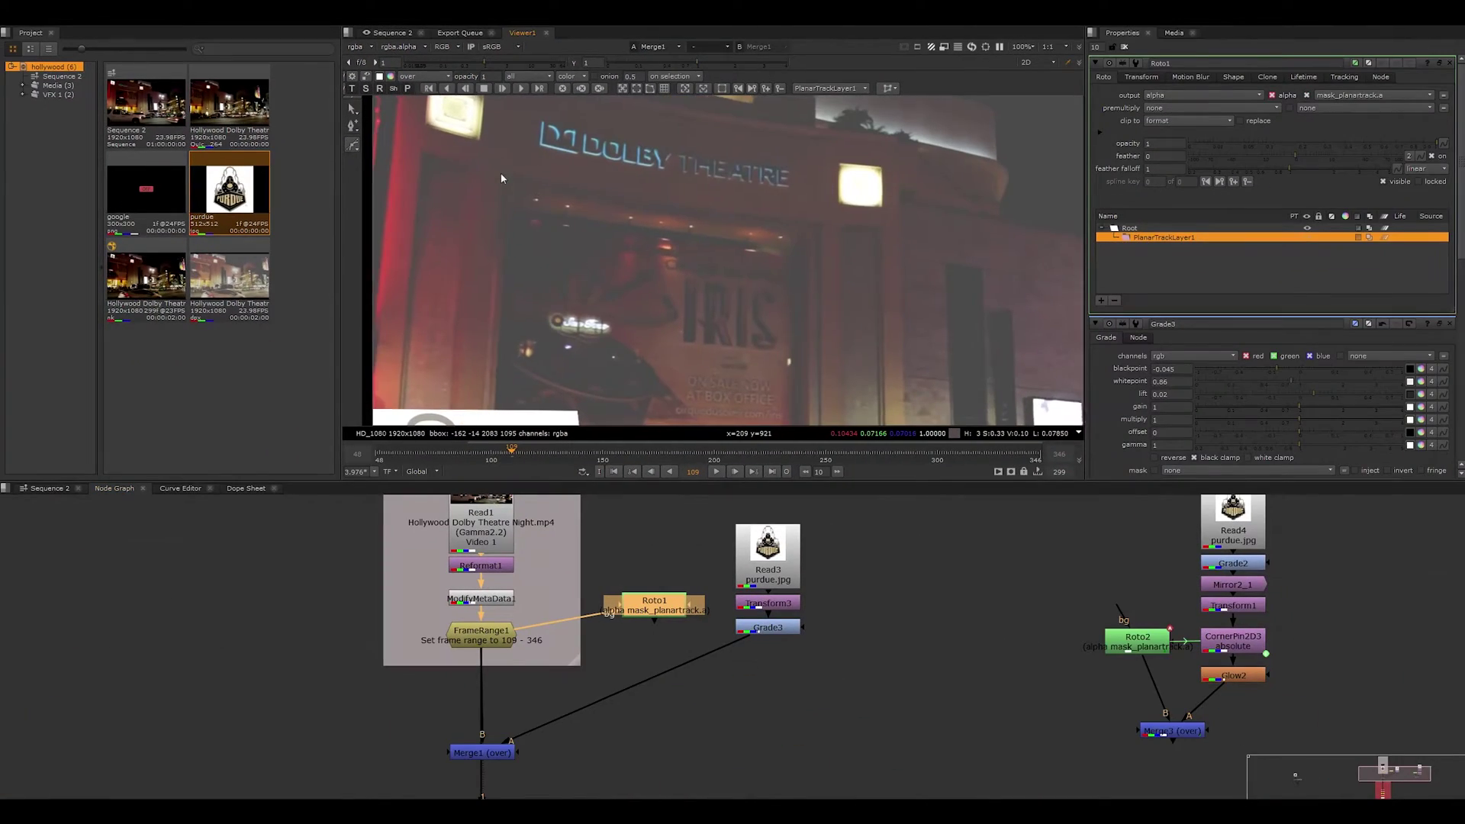
Step: Draw a closed four-point Bezier around the lit sign beside the Dolby Theatre lettering on the planar track layer
{"action": "left_click_drag", "start_coordinate": [501, 173], "coordinate": [611, 327]}
{"action": "scroll", "coordinate": [640, 309], "scroll_direction": "up", "scroll_amount": 3}
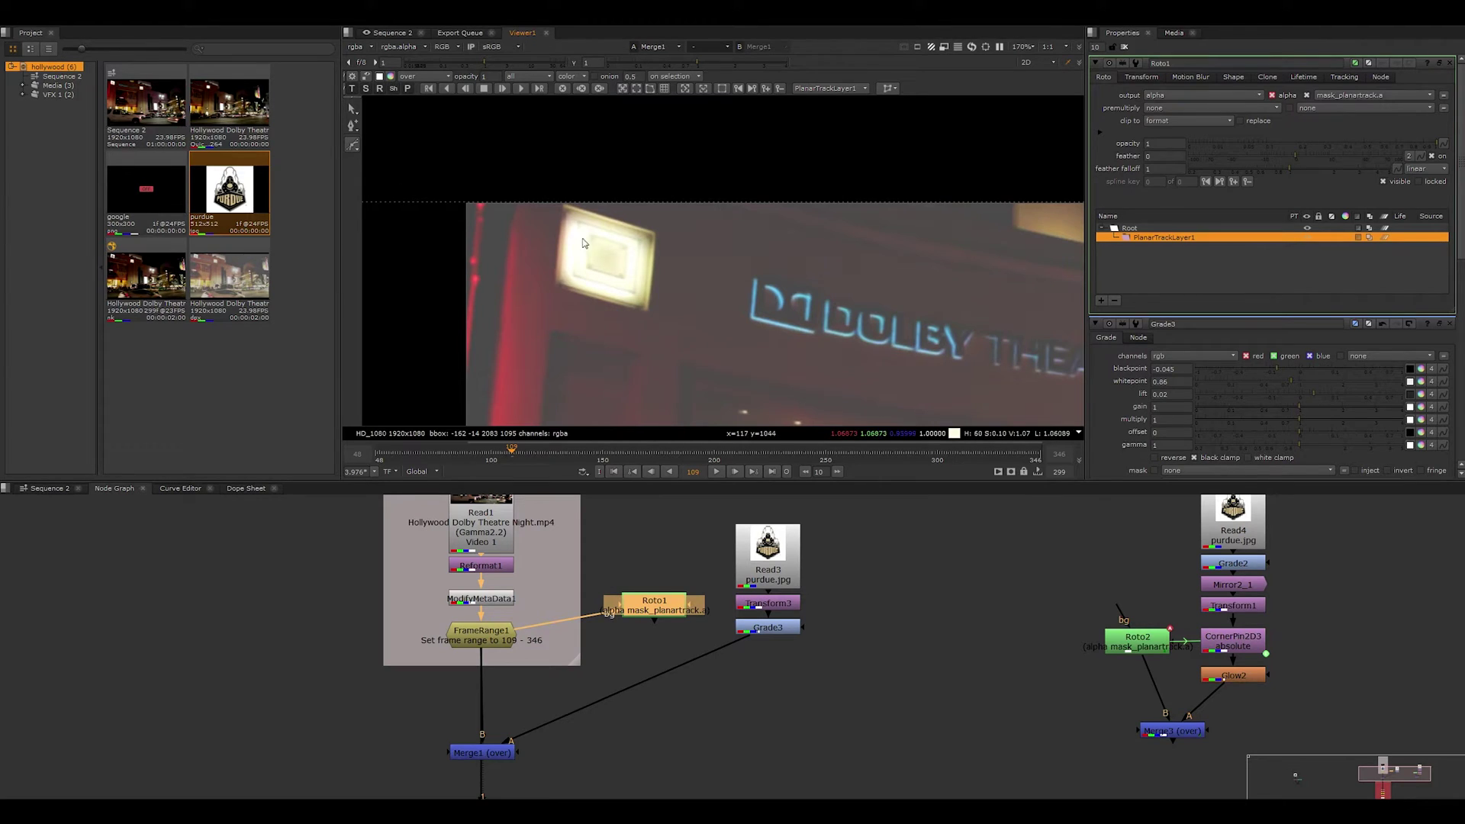
{"action": "left_click", "coordinate": [564, 204]}
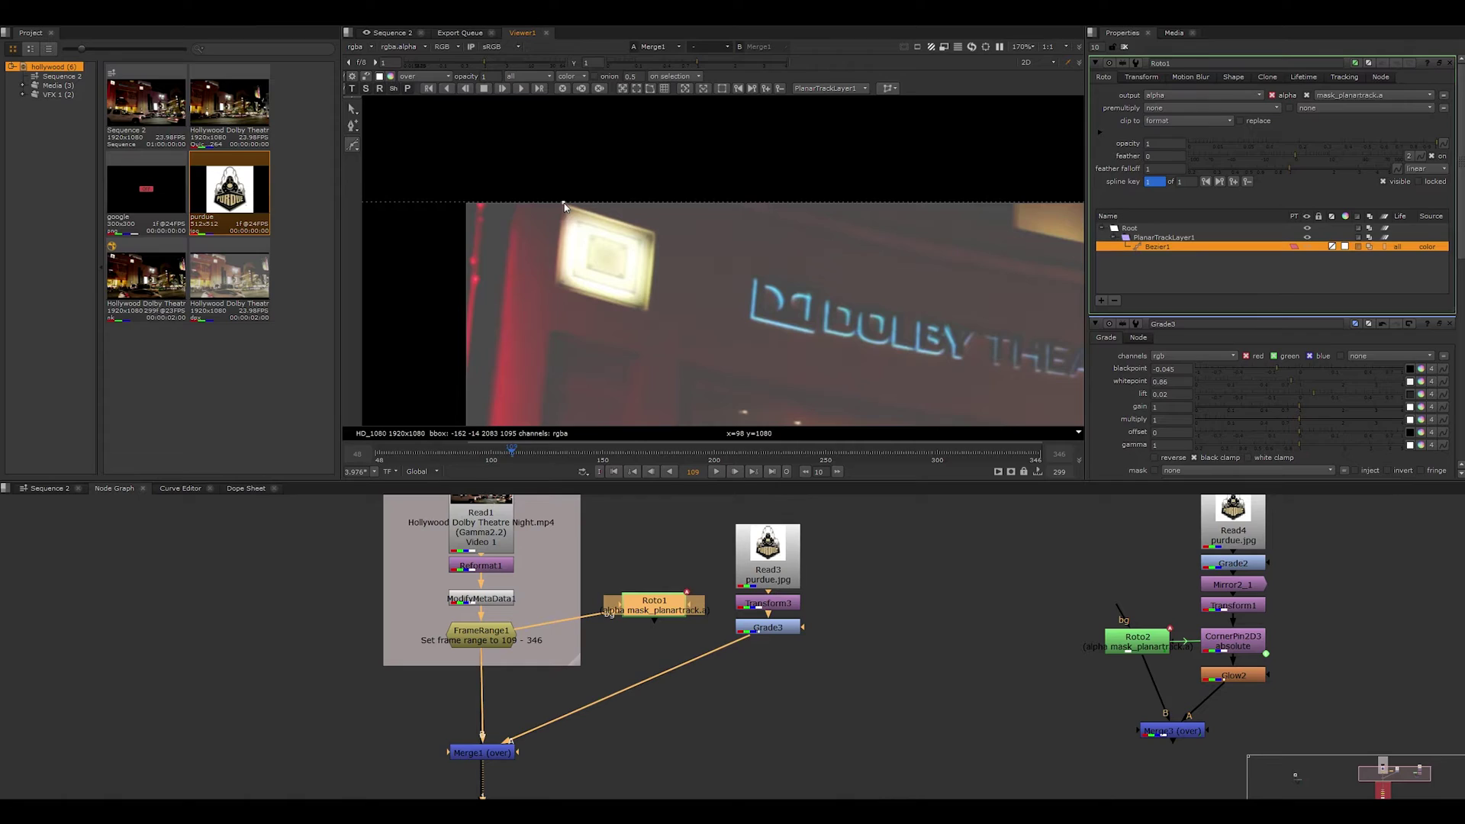
{"action": "left_click", "coordinate": [653, 231]}
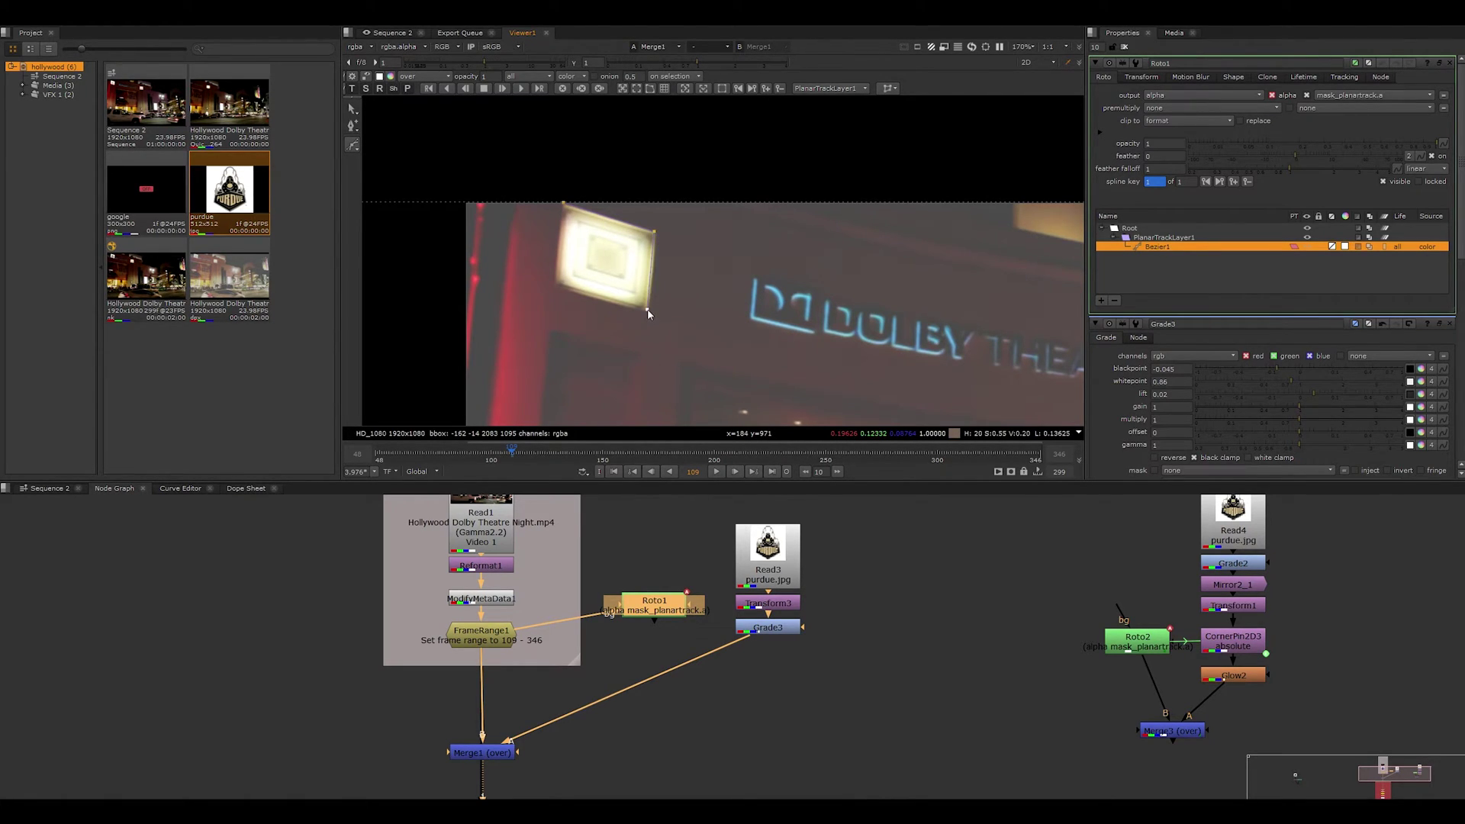
{"action": "left_click", "coordinate": [555, 282]}
{"action": "left_click", "coordinate": [563, 205]}
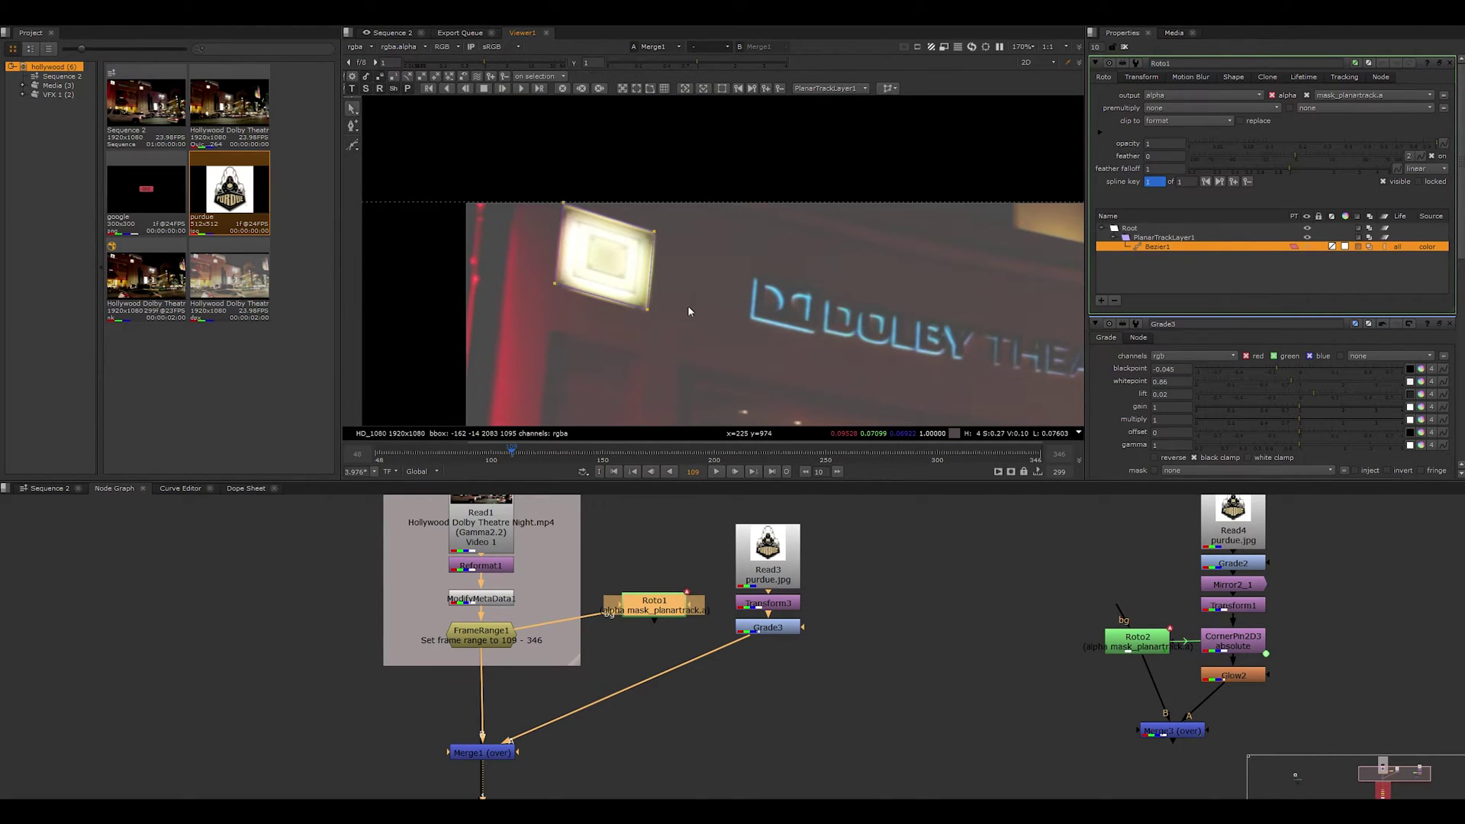
Step: Adjust the Bezier's corner points to fit the edges of the lit sign more closely
{"action": "scroll", "coordinate": [688, 305], "scroll_direction": "up", "scroll_amount": 5}
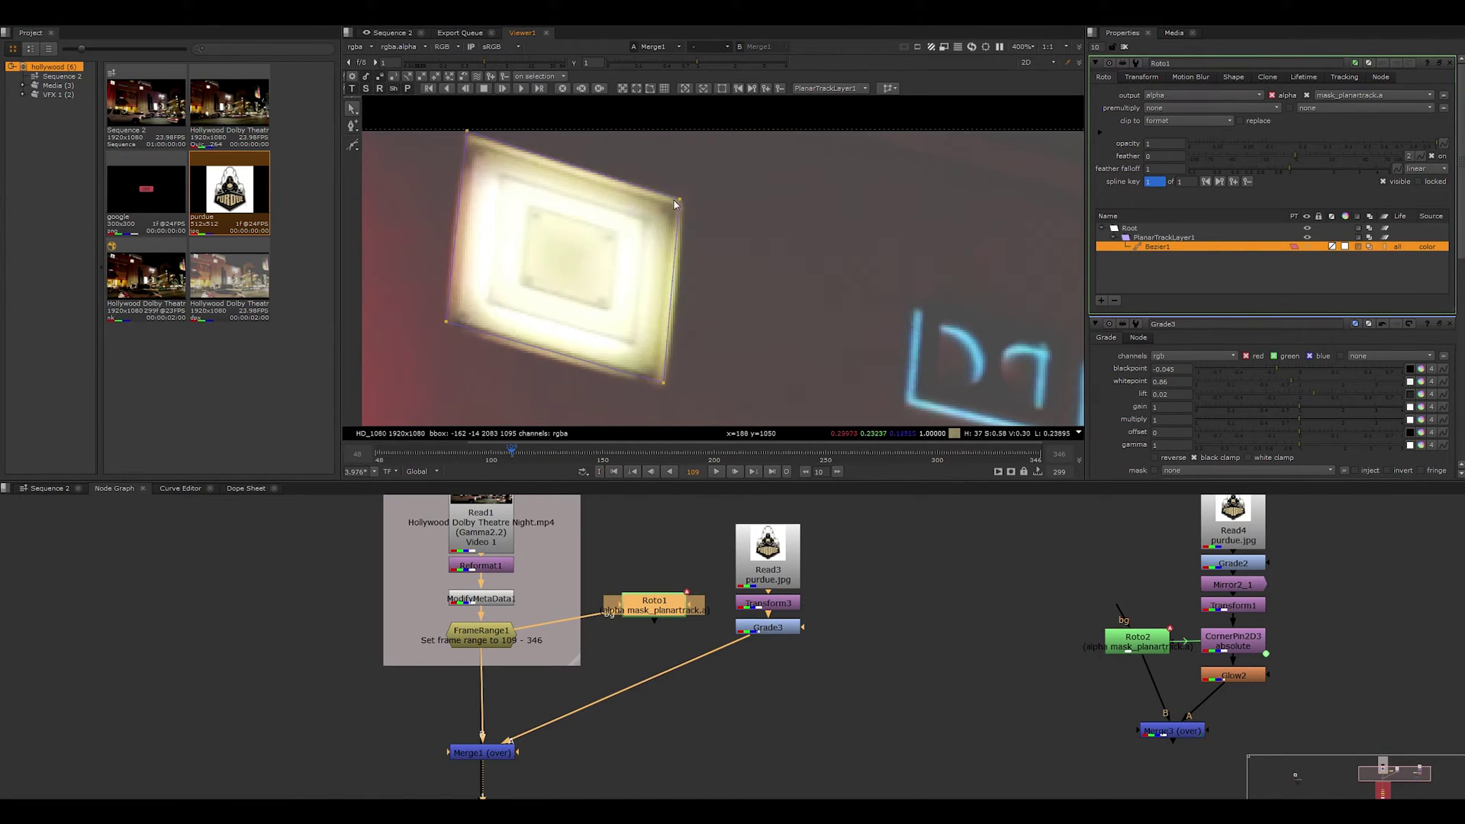
{"action": "left_click_drag", "start_coordinate": [679, 199], "coordinate": [683, 201]}
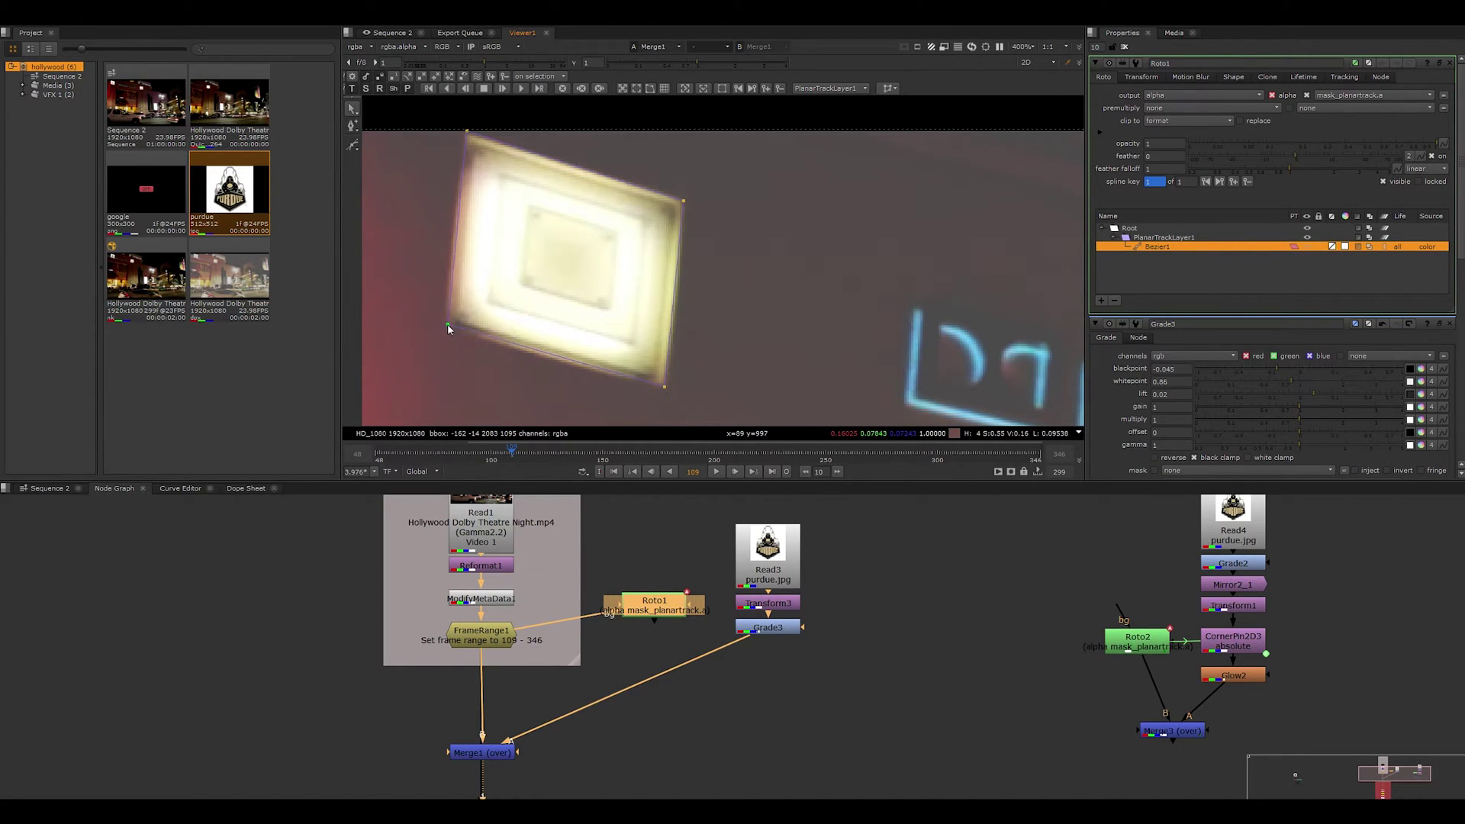
{"action": "left_click_drag", "start_coordinate": [447, 325], "coordinate": [448, 322]}
{"action": "left_click_drag", "start_coordinate": [467, 132], "coordinate": [467, 136]}
Step: Create a CornerPin2D (absolute) from the whole Bezier's planar track and connect it below the logo's Grade3, detaching the logo branch from Merge1
{"action": "left_click_drag", "start_coordinate": [707, 410], "coordinate": [442, 129]}
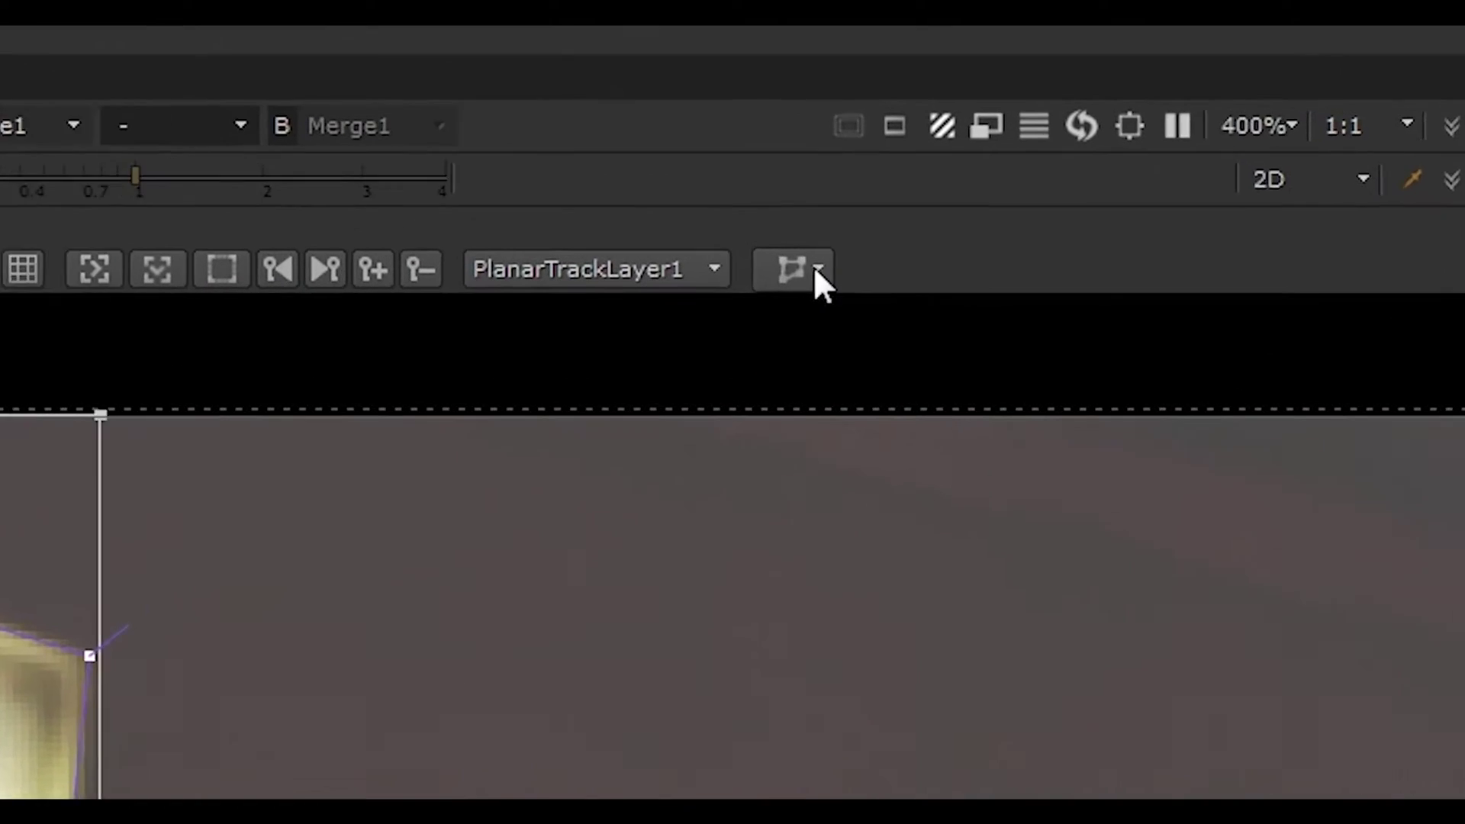
{"action": "left_click", "coordinate": [894, 88]}
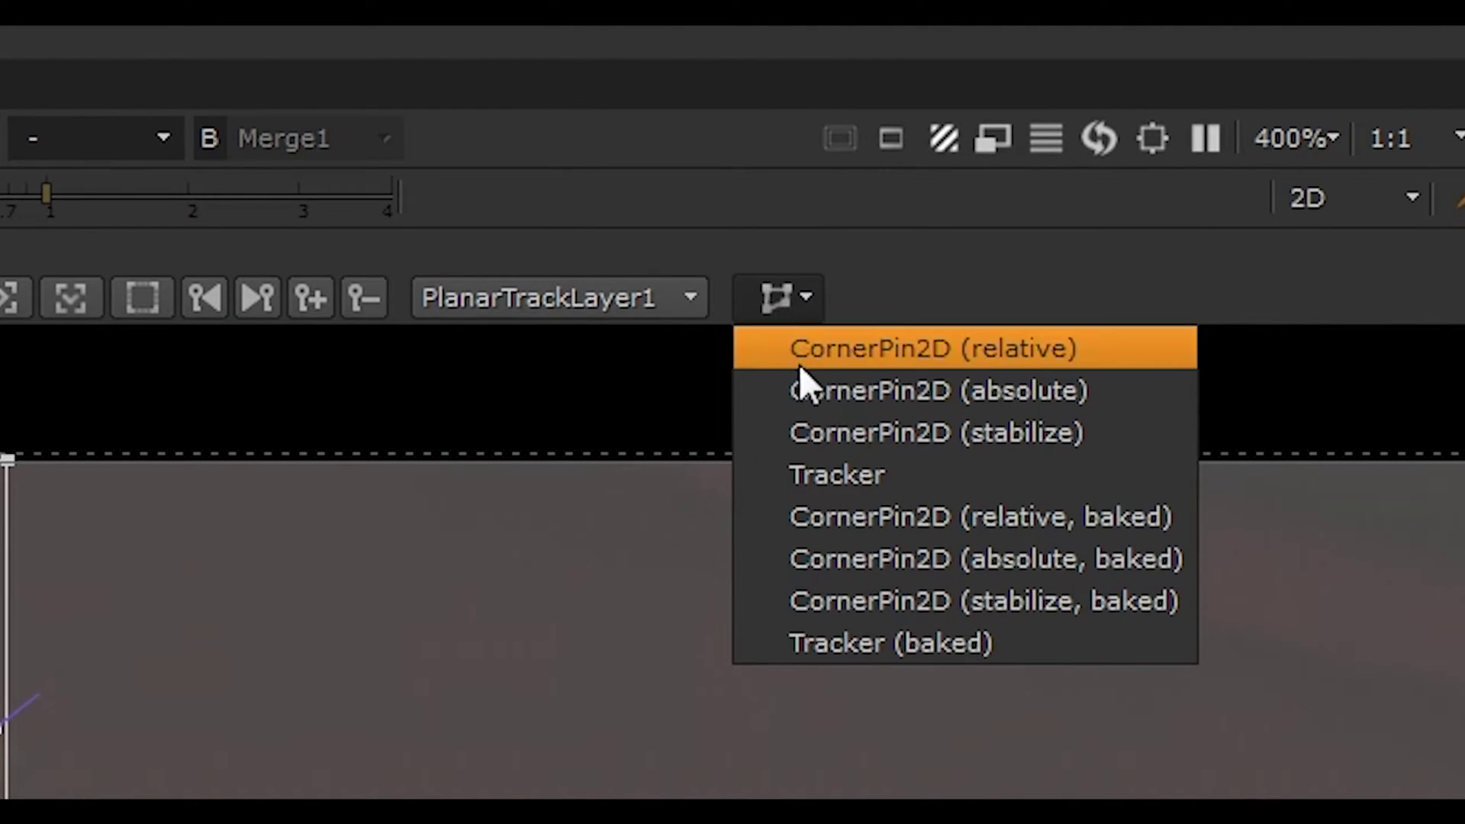
{"action": "left_click", "coordinate": [845, 389]}
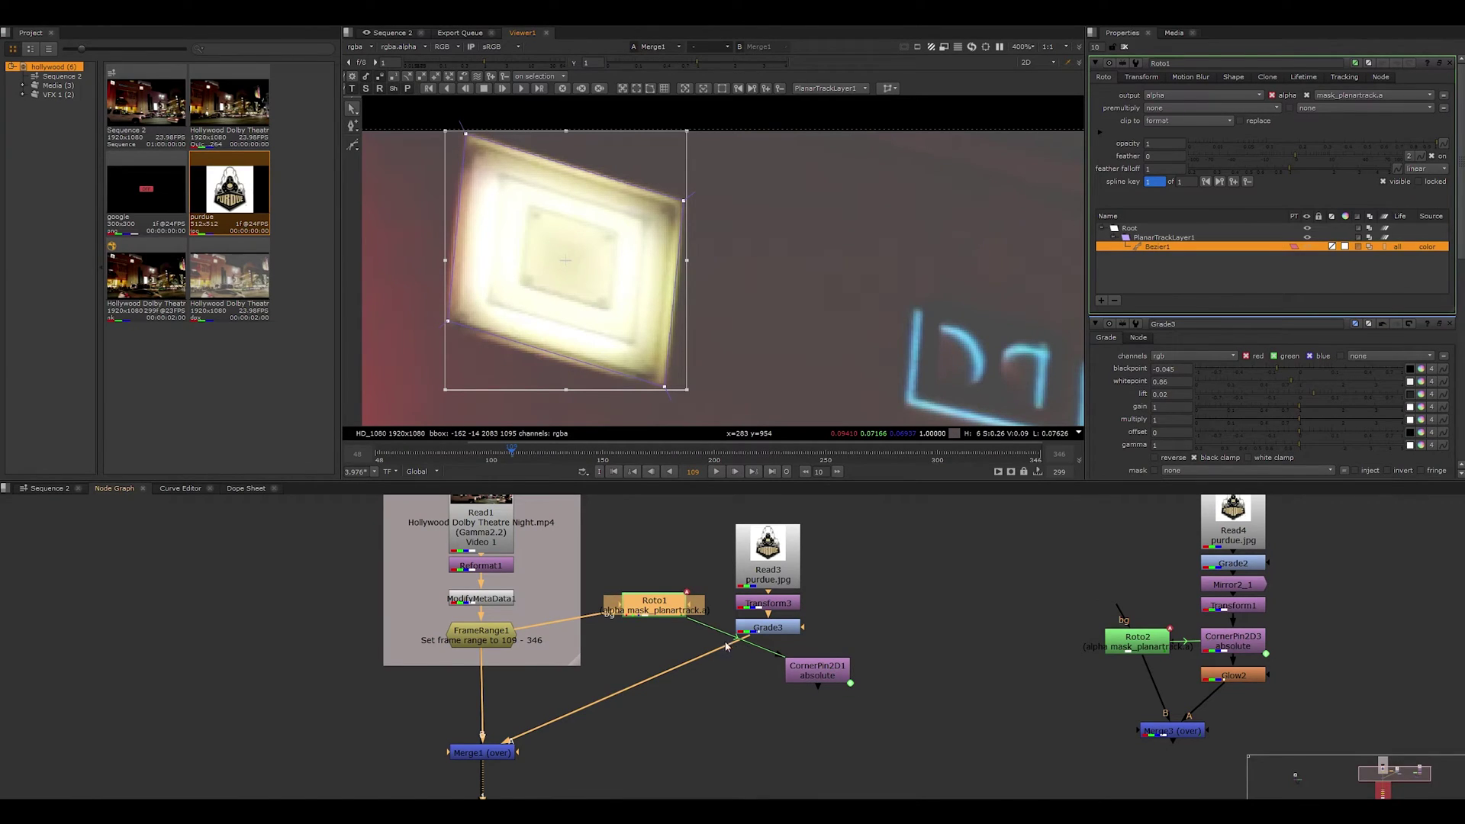
{"action": "left_click_drag", "start_coordinate": [821, 676], "coordinate": [769, 679]}
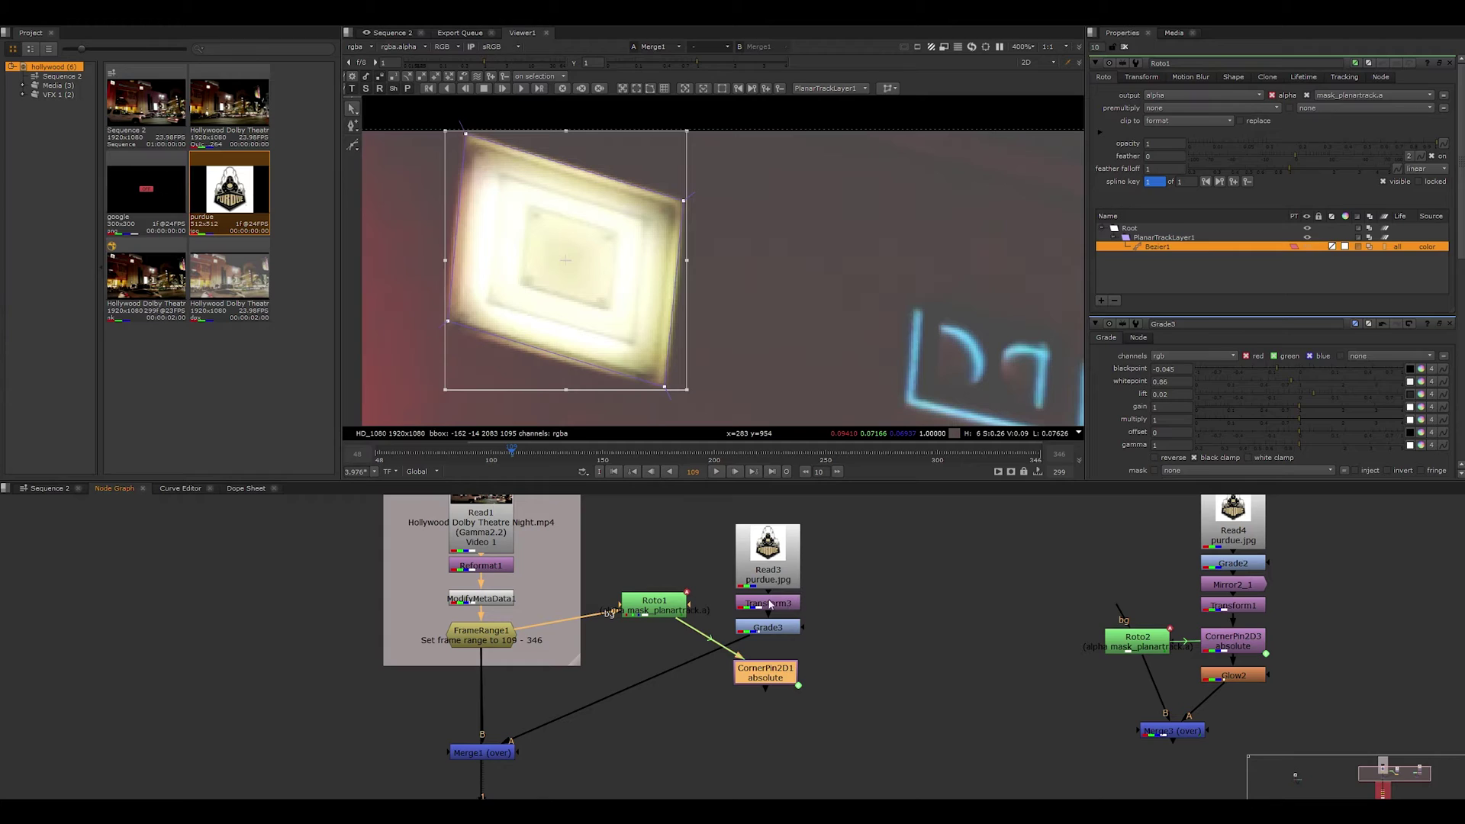
{"action": "left_click", "coordinate": [789, 627]}
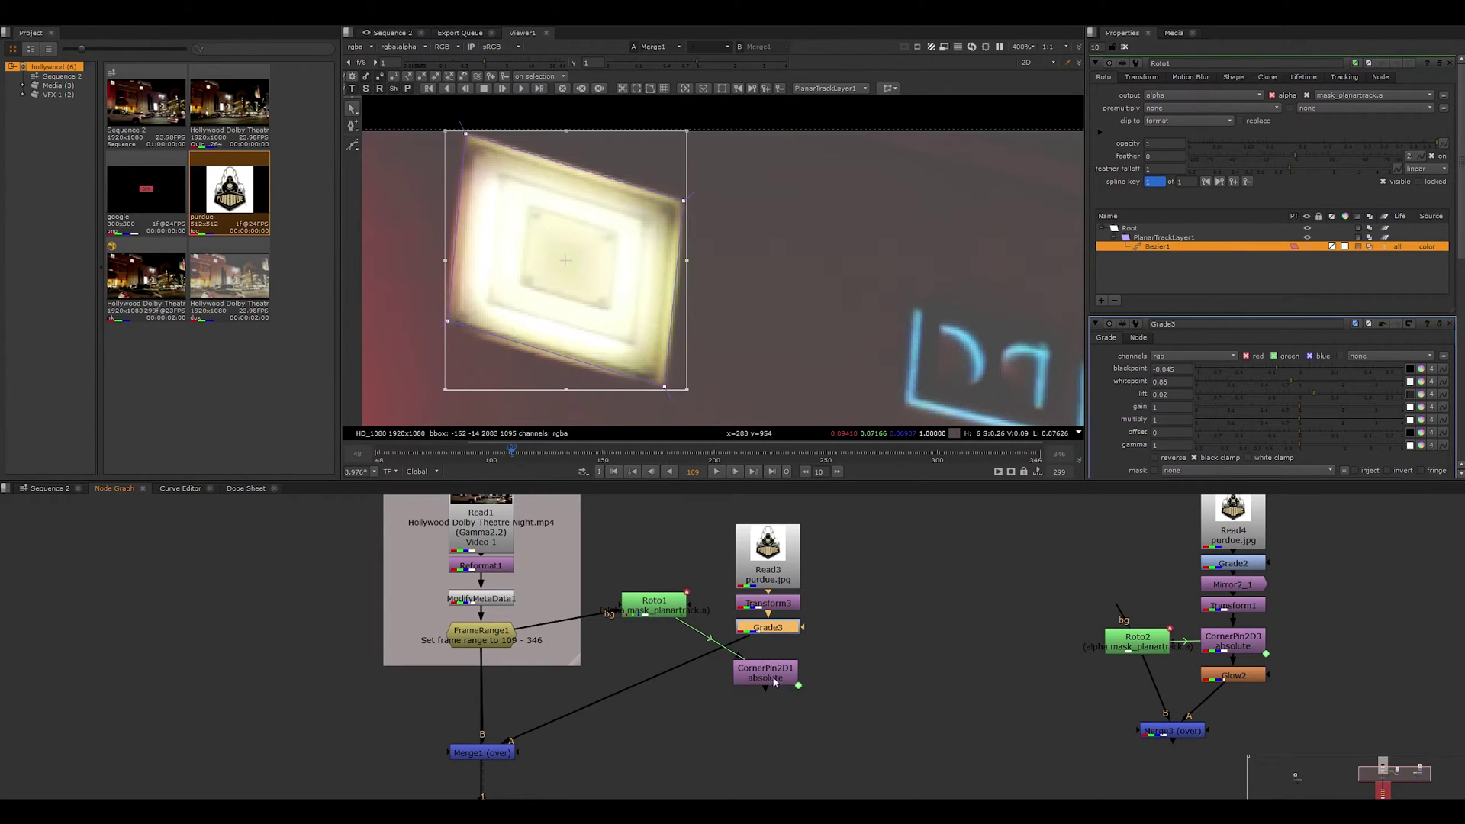
{"action": "left_click", "coordinate": [554, 717]}
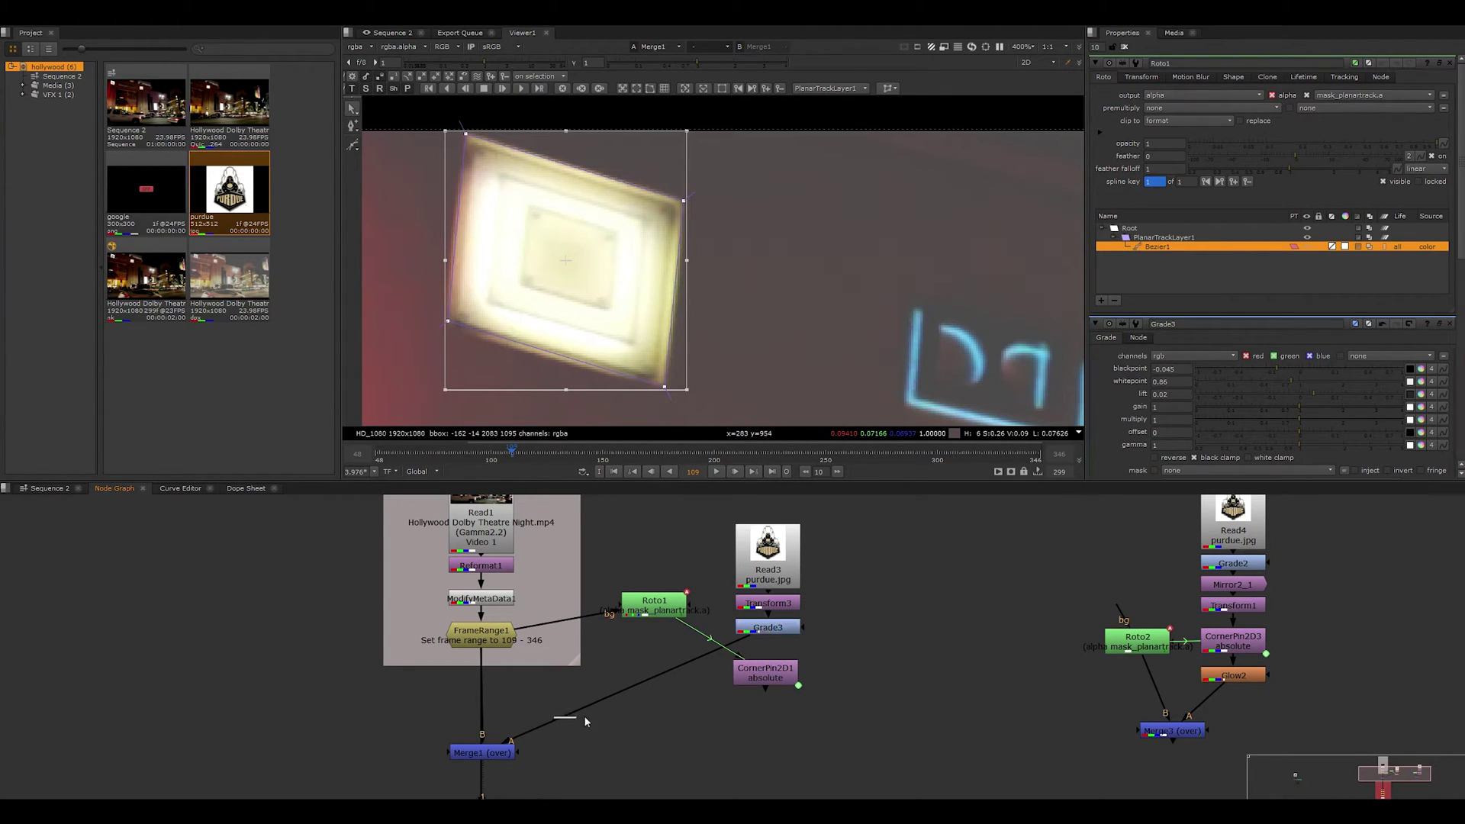
{"action": "left_click_drag", "start_coordinate": [515, 744], "coordinate": [778, 662]}
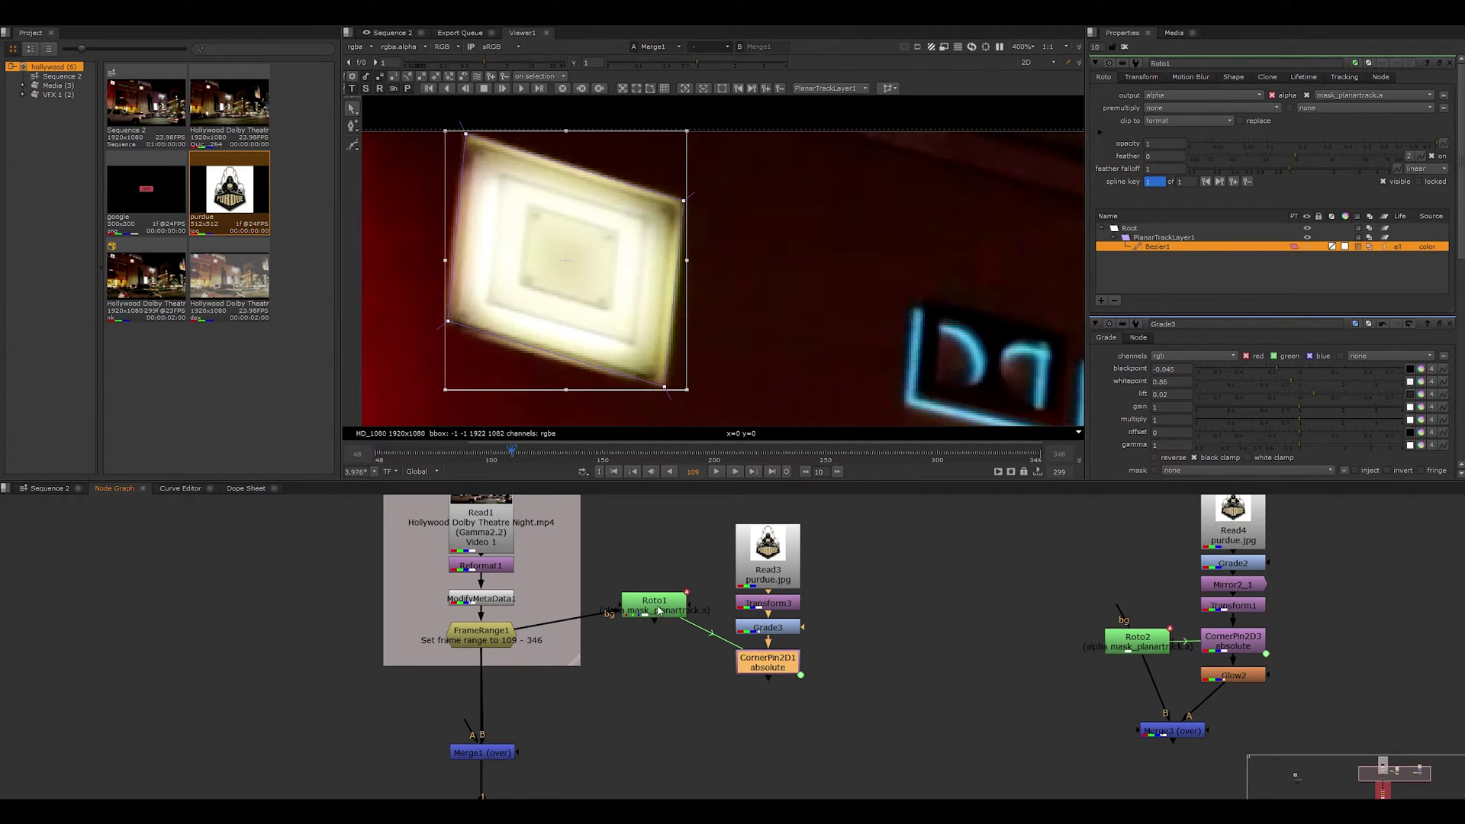
{"action": "left_click_drag", "start_coordinate": [659, 613], "coordinate": [662, 669]}
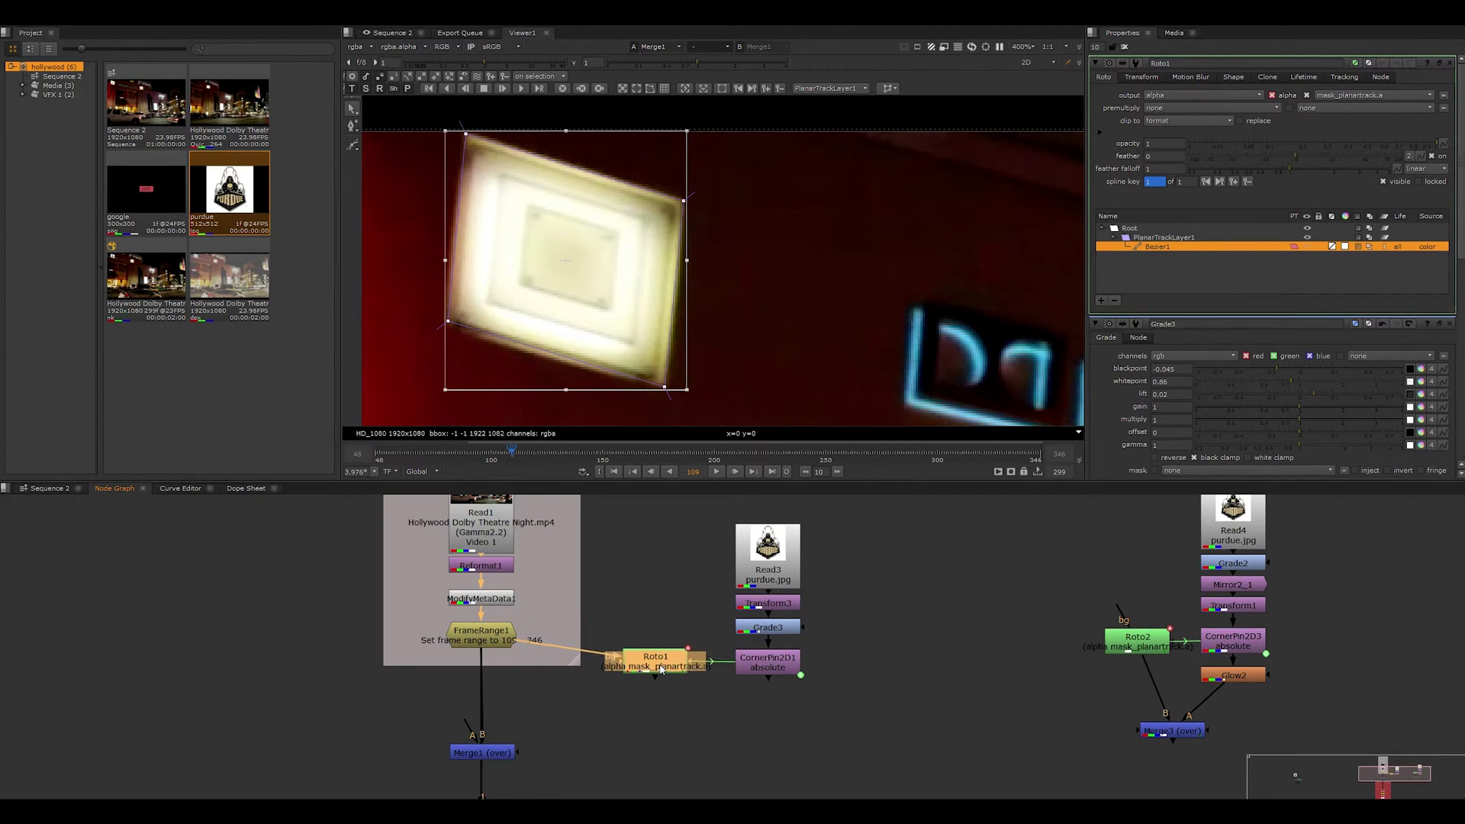
Step: Add a Merge node below the logo branch, with its A input on CornerPin2D1 and its B input on Roto1
{"action": "left_click", "coordinate": [799, 702]}
{"action": "left_click_drag", "start_coordinate": [825, 703], "coordinate": [827, 644]}
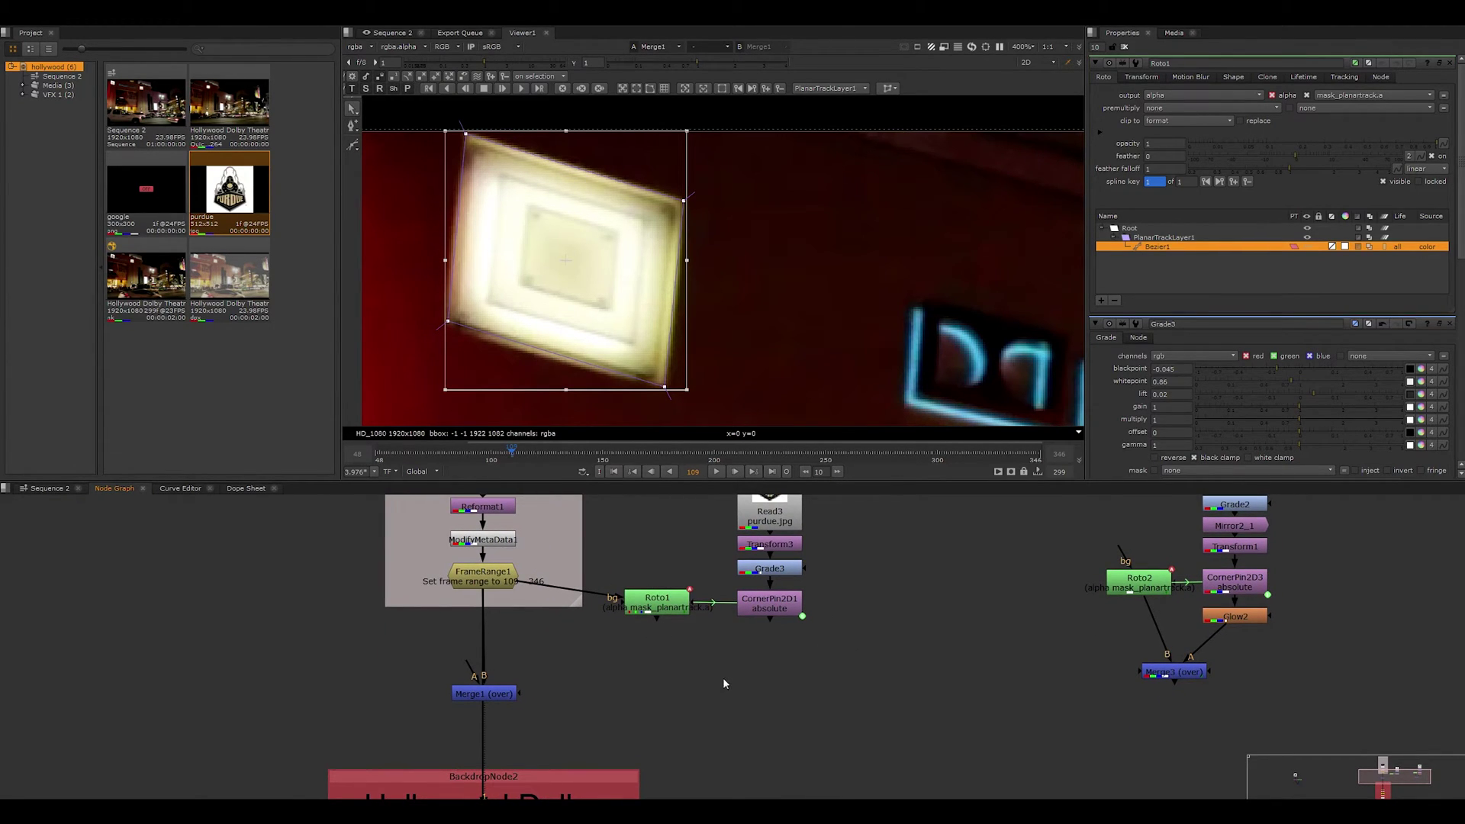
{"action": "key", "text": "Tab"}
{"action": "type", "text": "Mer"}
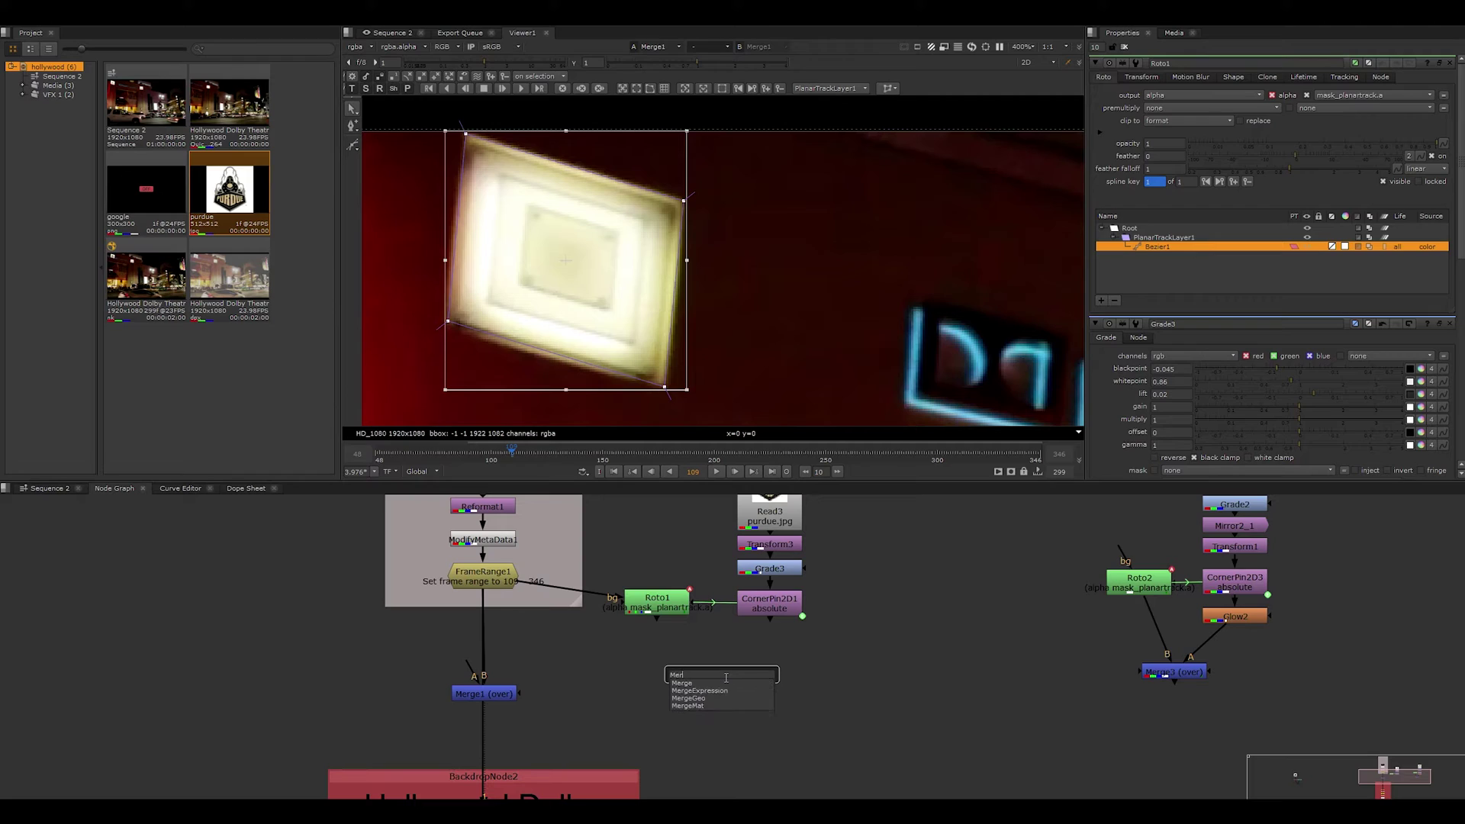
{"action": "key", "text": "Return"}
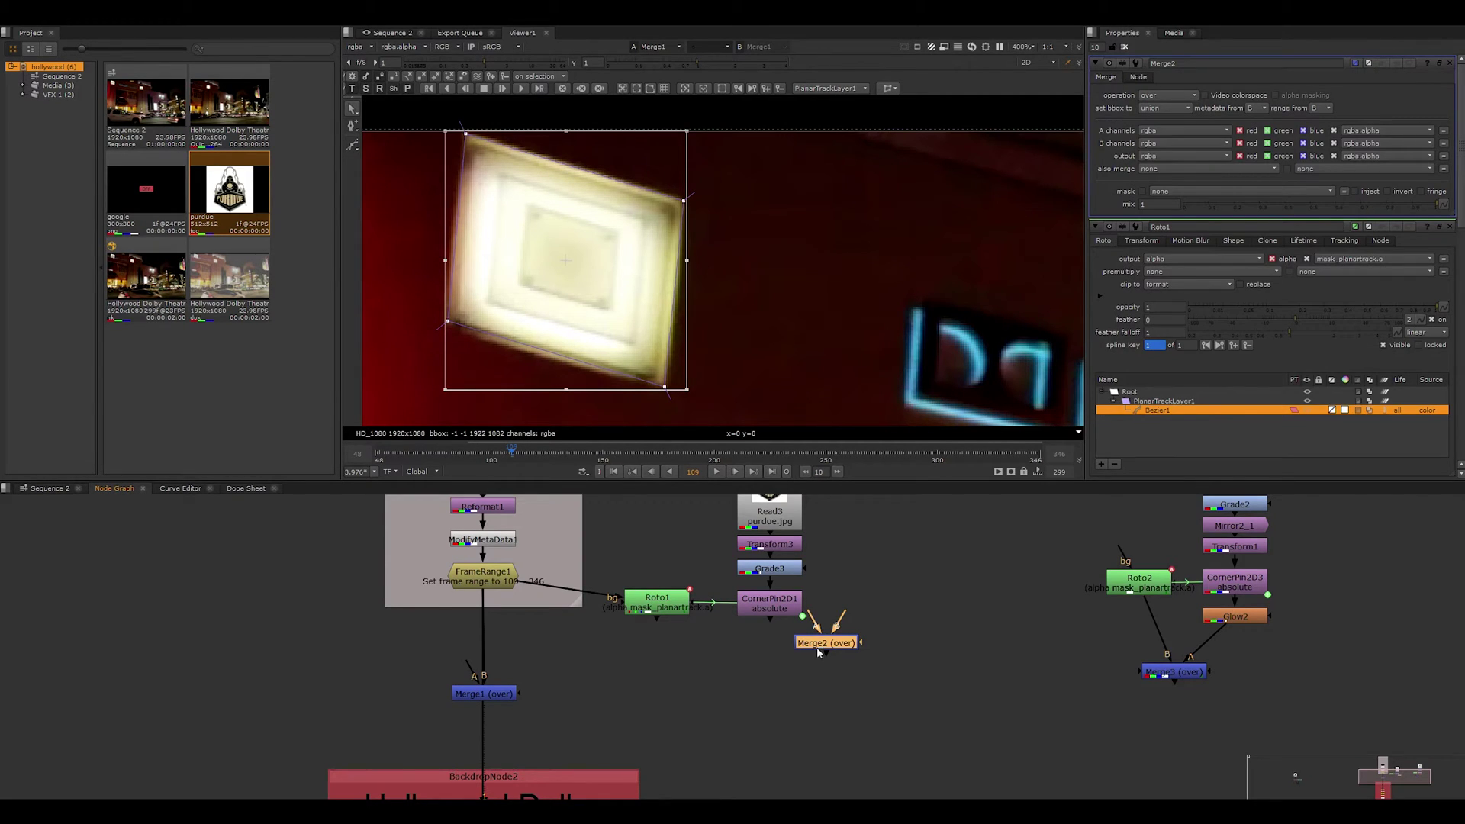
{"action": "left_click_drag", "start_coordinate": [817, 652], "coordinate": [776, 601]}
{"action": "left_click_drag", "start_coordinate": [728, 687], "coordinate": [665, 610]}
{"action": "left_click_drag", "start_coordinate": [768, 691], "coordinate": [745, 681]}
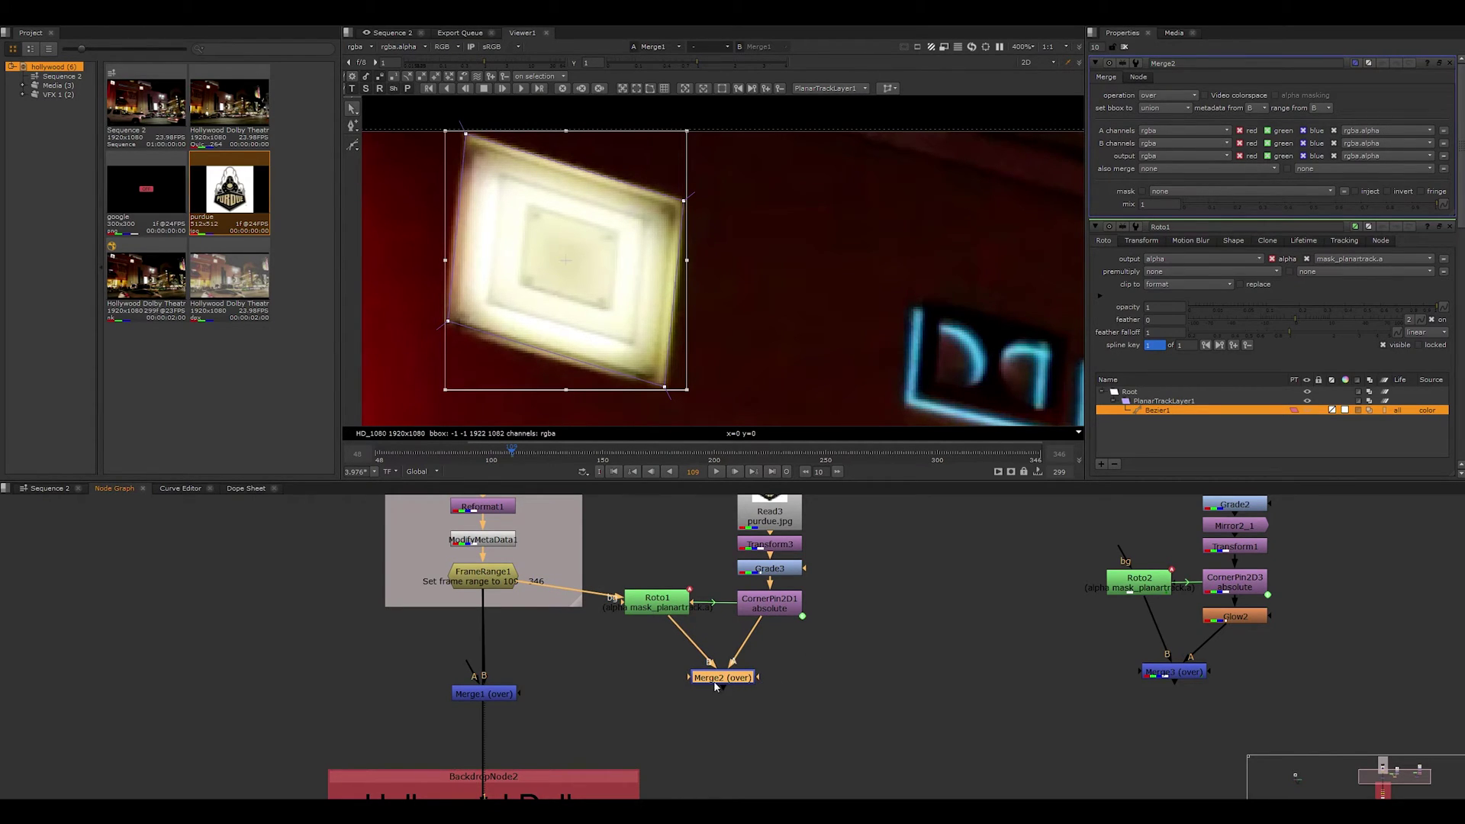
{"action": "left_click", "coordinate": [788, 702]}
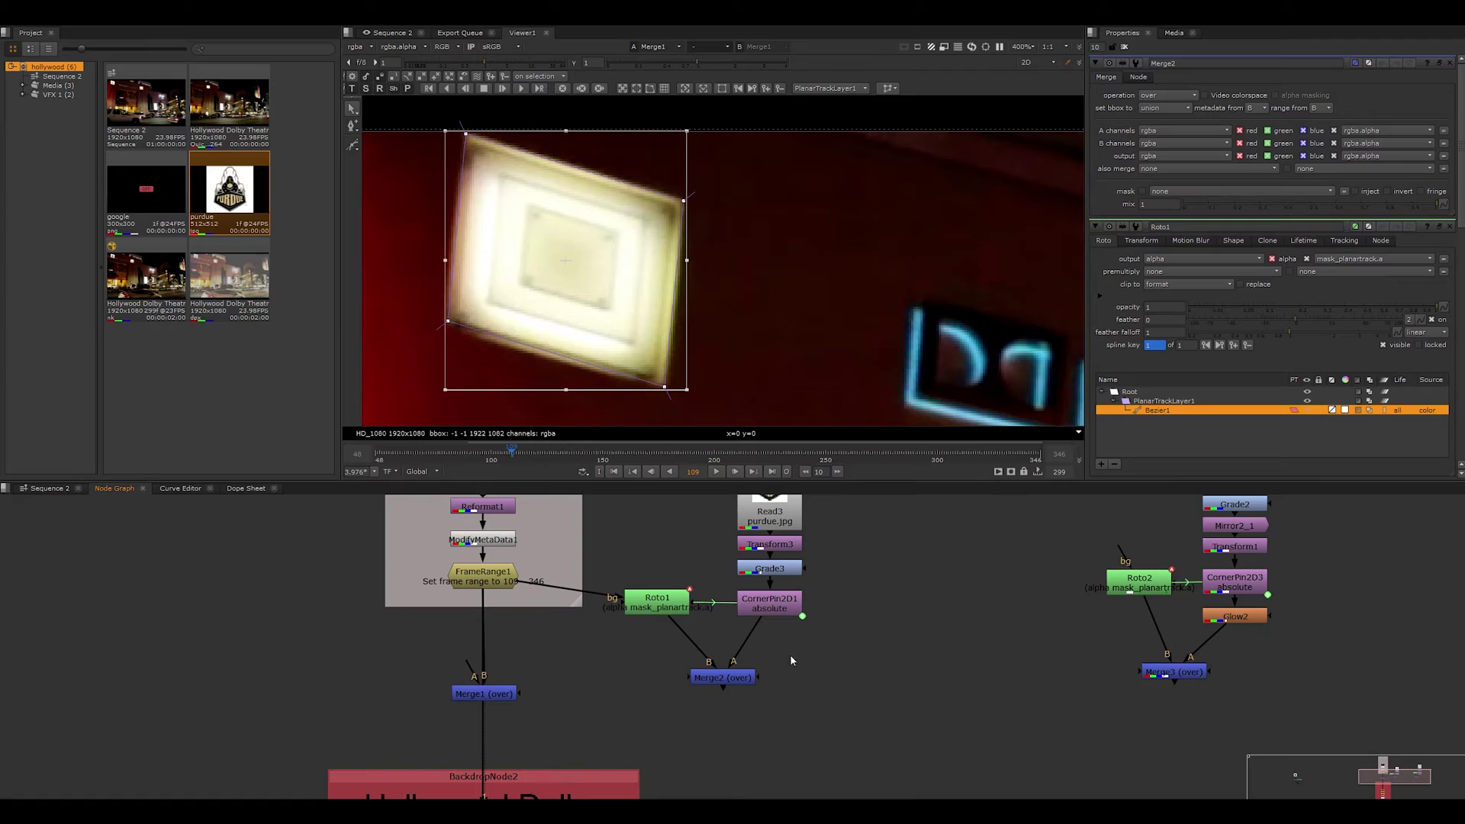
Step: Track the Roto1 planar layer on the sign to the last frame
{"action": "scroll", "coordinate": [793, 363], "scroll_direction": "down", "scroll_amount": 8}
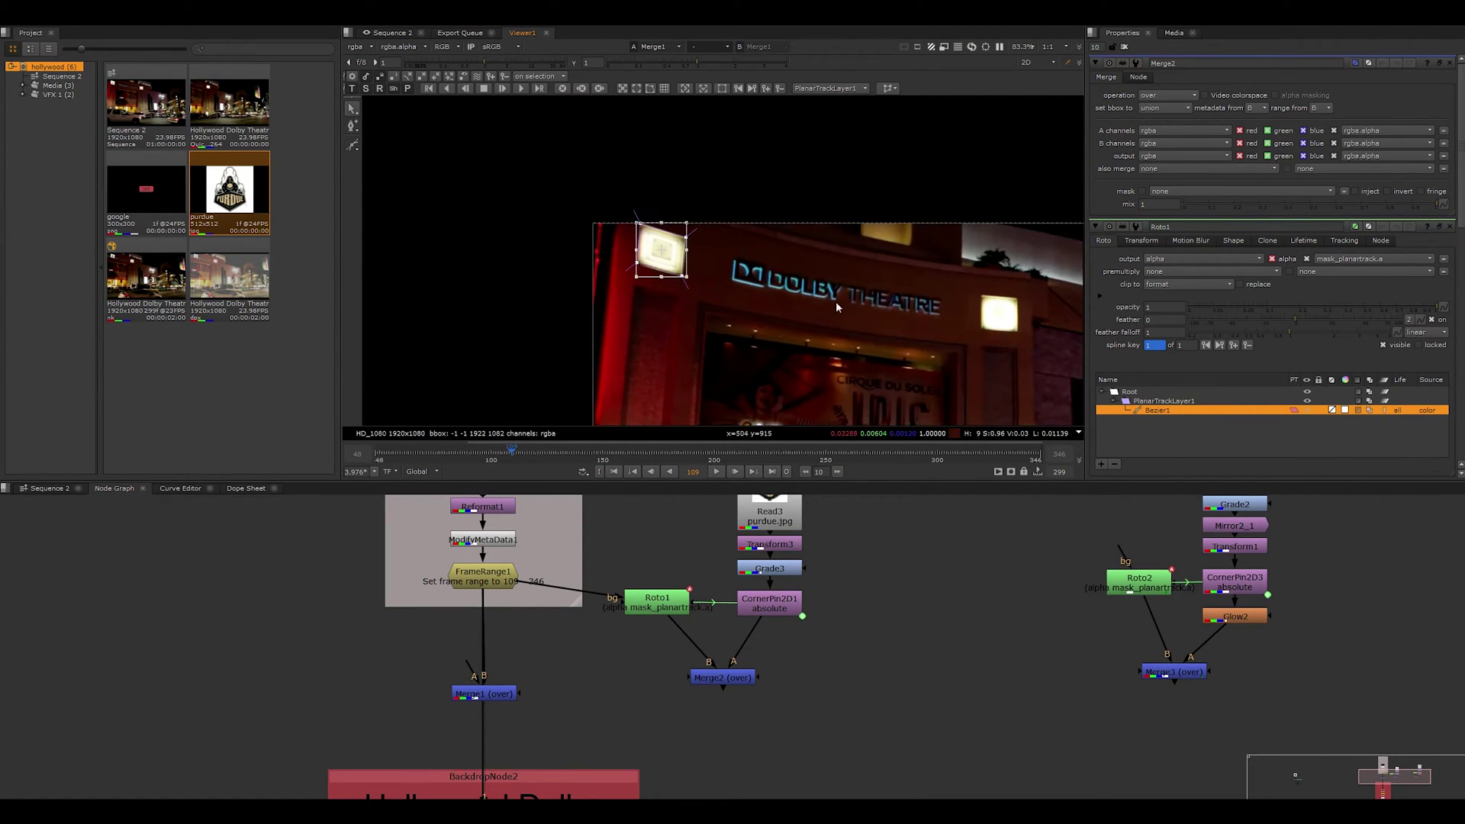
{"action": "left_click_drag", "start_coordinate": [836, 302], "coordinate": [754, 162]}
{"action": "scroll", "coordinate": [744, 222], "scroll_direction": "down", "scroll_amount": 1}
{"action": "left_click_drag", "start_coordinate": [691, 239], "coordinate": [731, 331]}
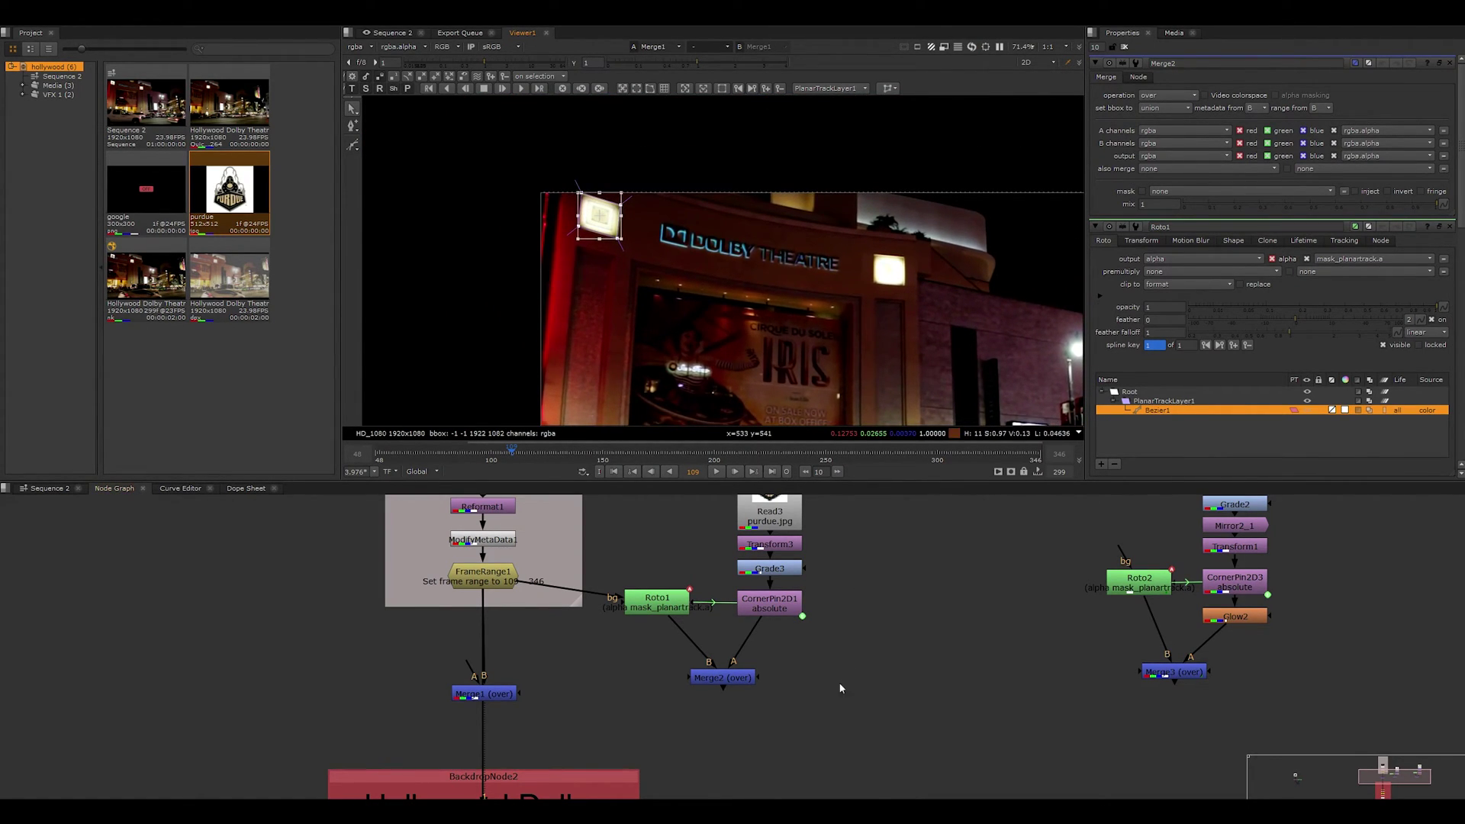
{"action": "left_click", "coordinate": [663, 610]}
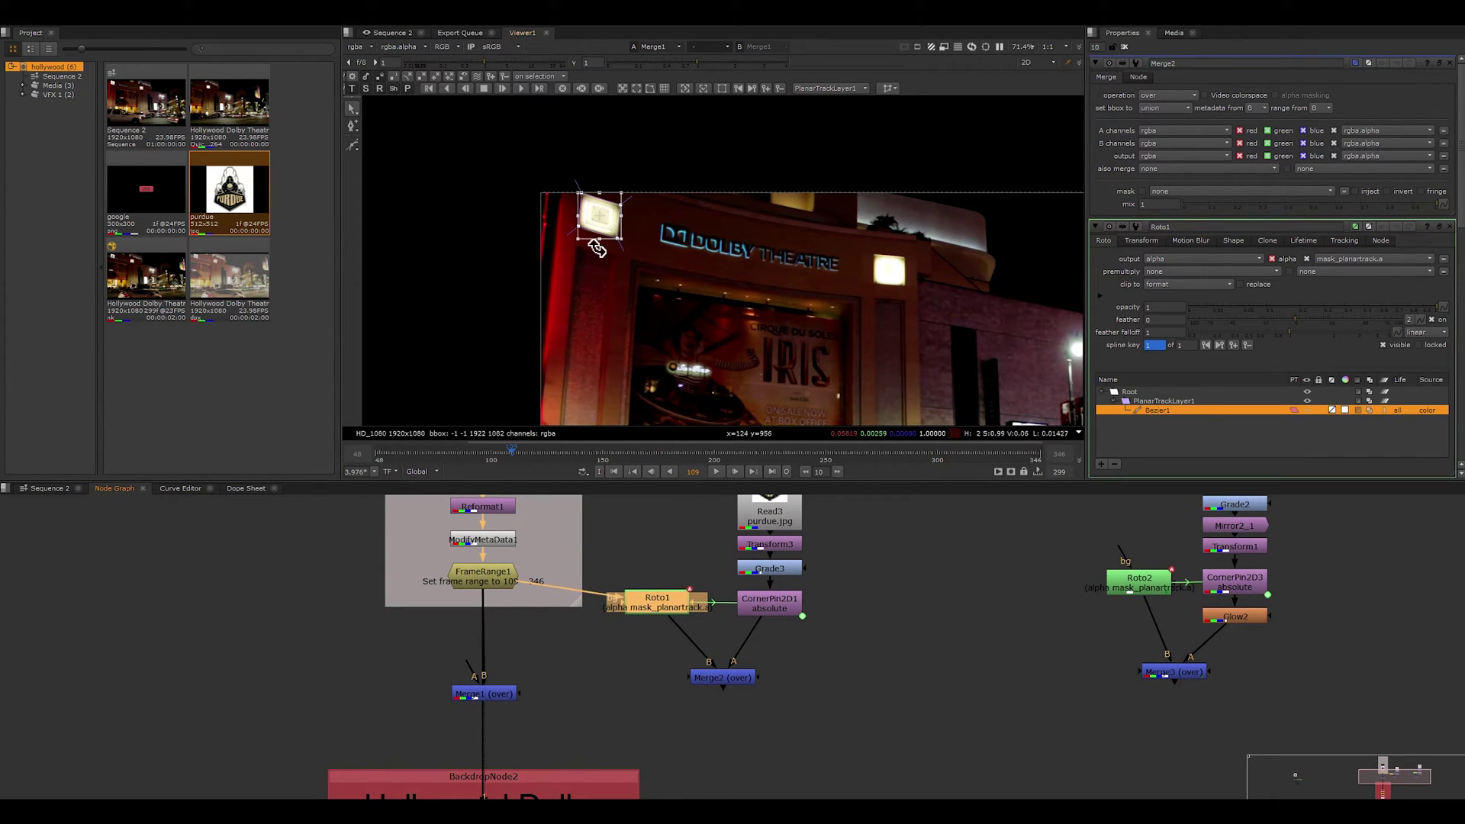
{"action": "left_click", "coordinate": [521, 90]}
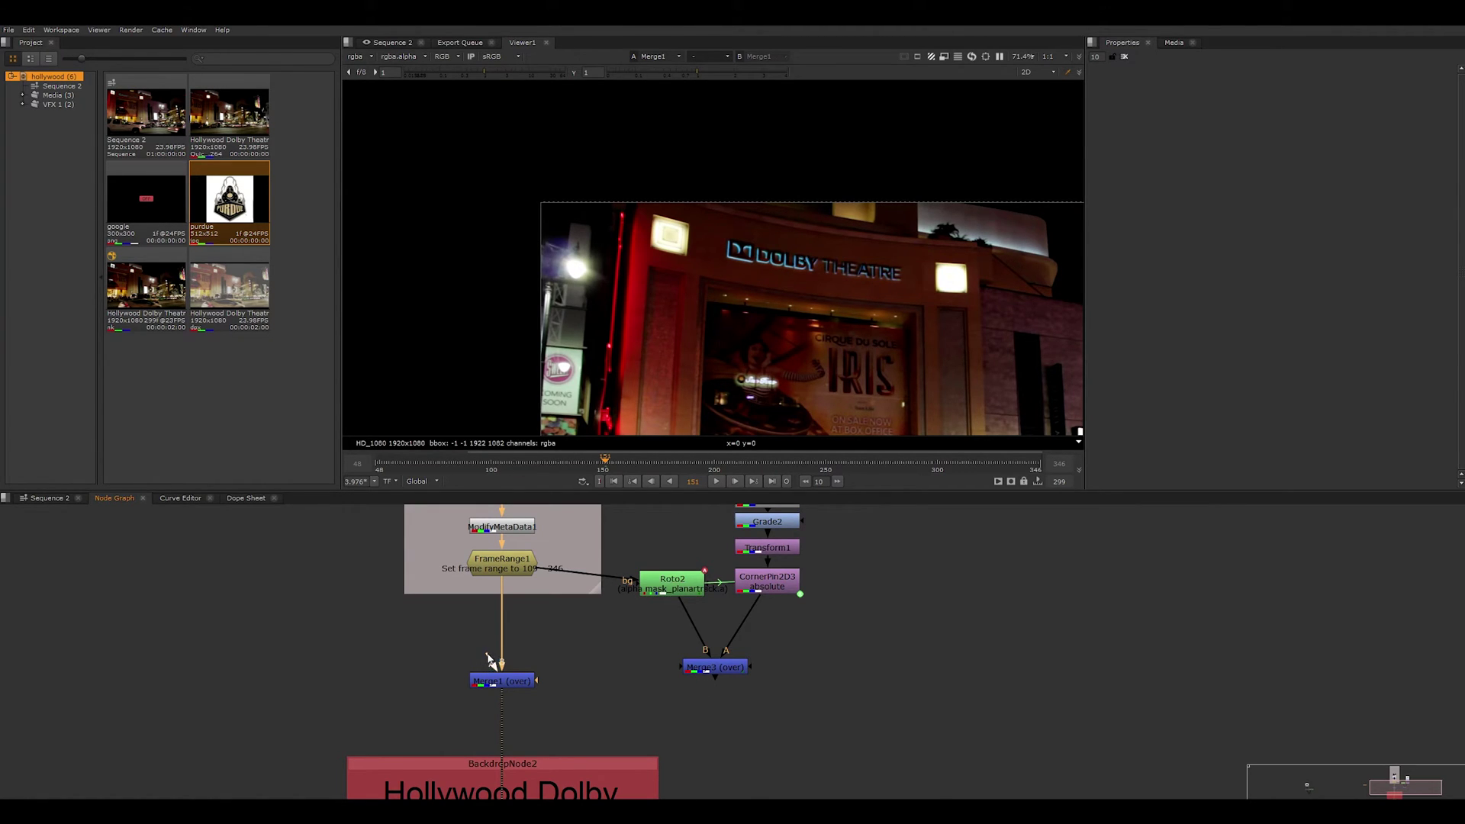
Step: Connect Merge1's A input to Merge3 so the tracked logo is composited over the footage
{"action": "left_click_drag", "start_coordinate": [595, 660], "coordinate": [717, 679]}
{"action": "left_click", "coordinate": [812, 672]}
{"action": "left_click_drag", "start_coordinate": [807, 647], "coordinate": [799, 734]}
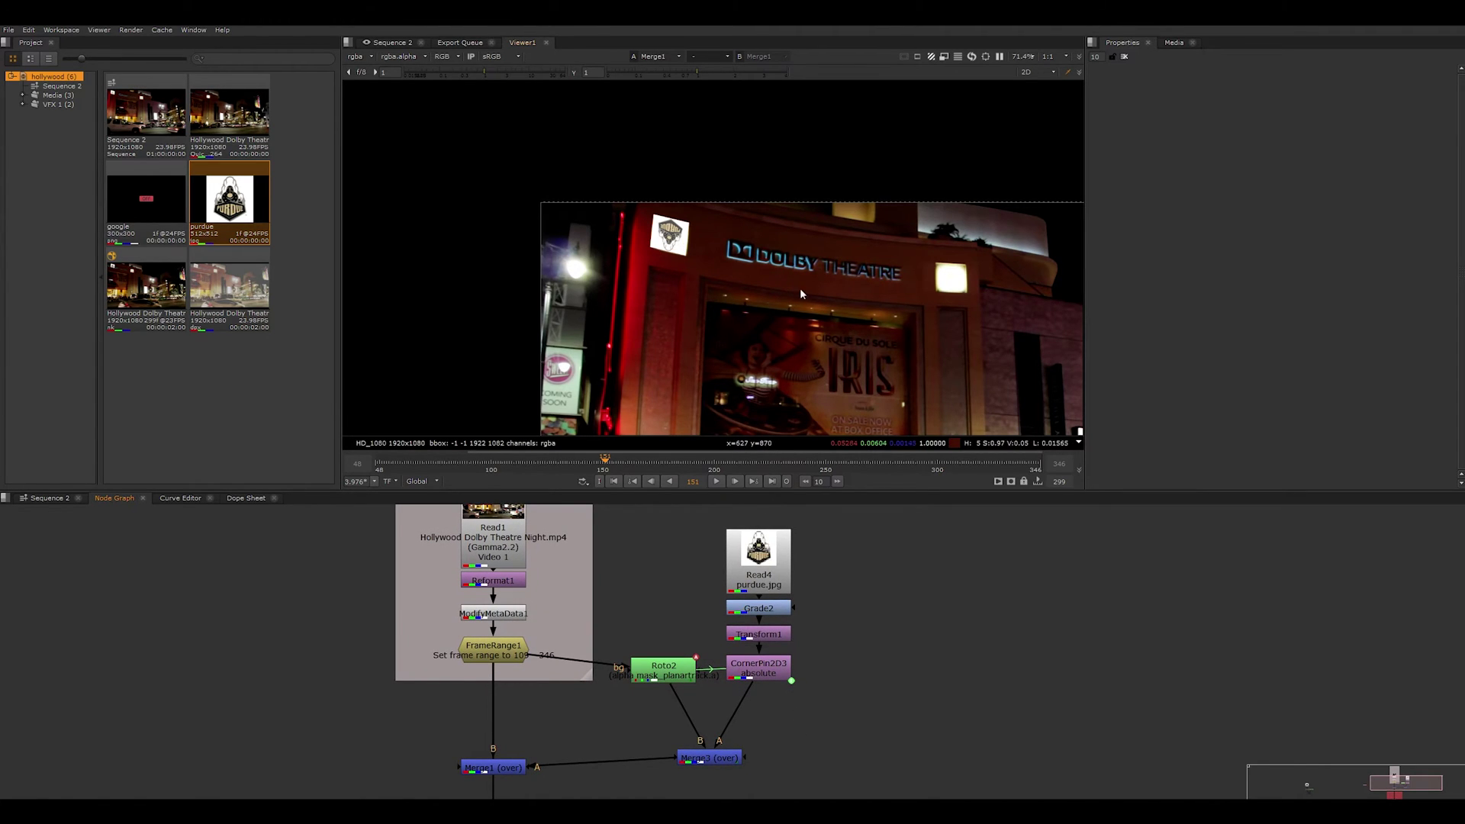
{"action": "left_click_drag", "start_coordinate": [799, 286], "coordinate": [690, 230]}
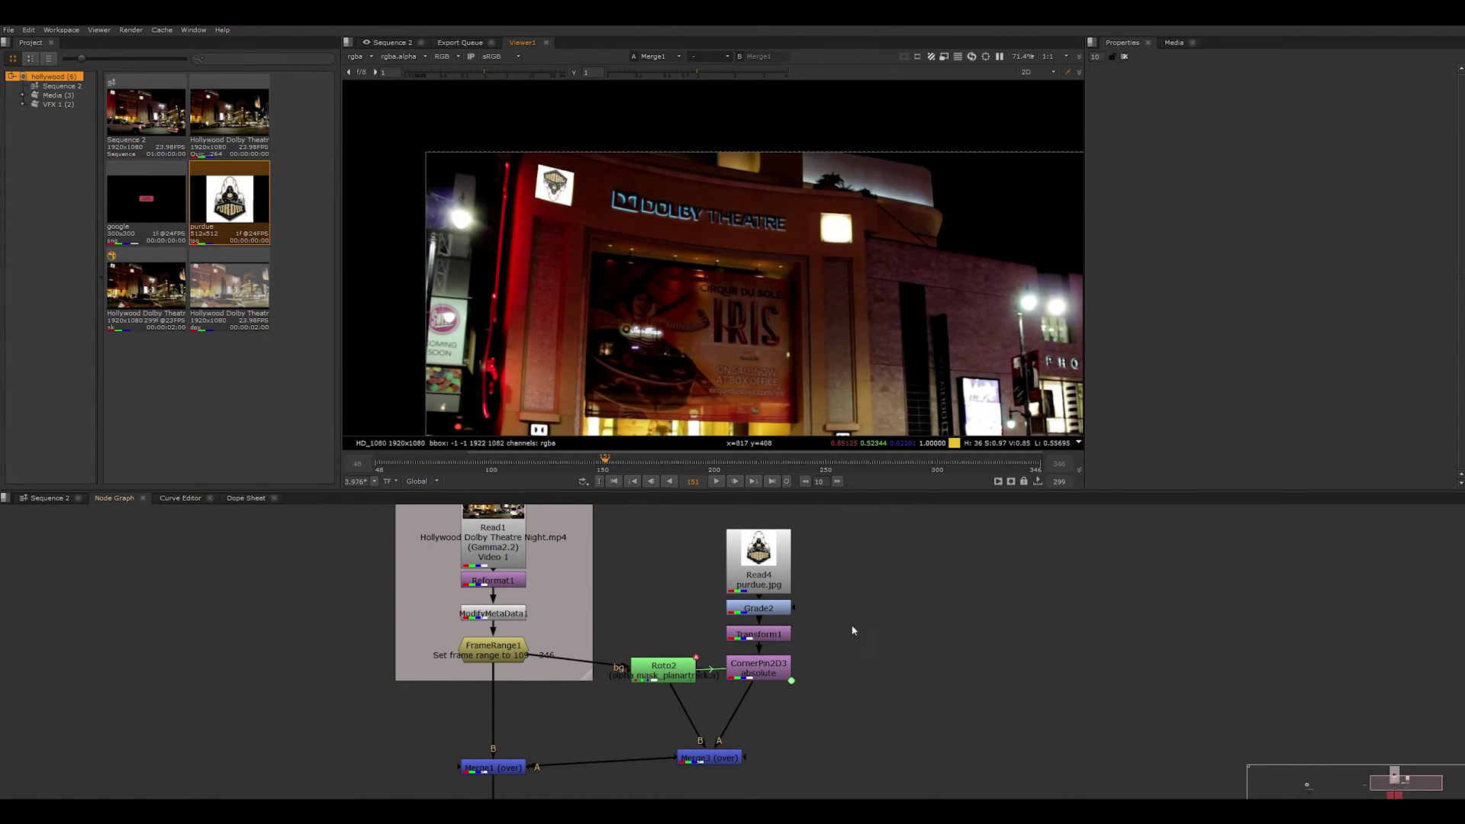
Step: Add a Mirror node and insert it between Transform1 and CornerPin2D3 in the logo branch
{"action": "key", "text": "Tab"}
{"action": "type", "text": "Mir"}
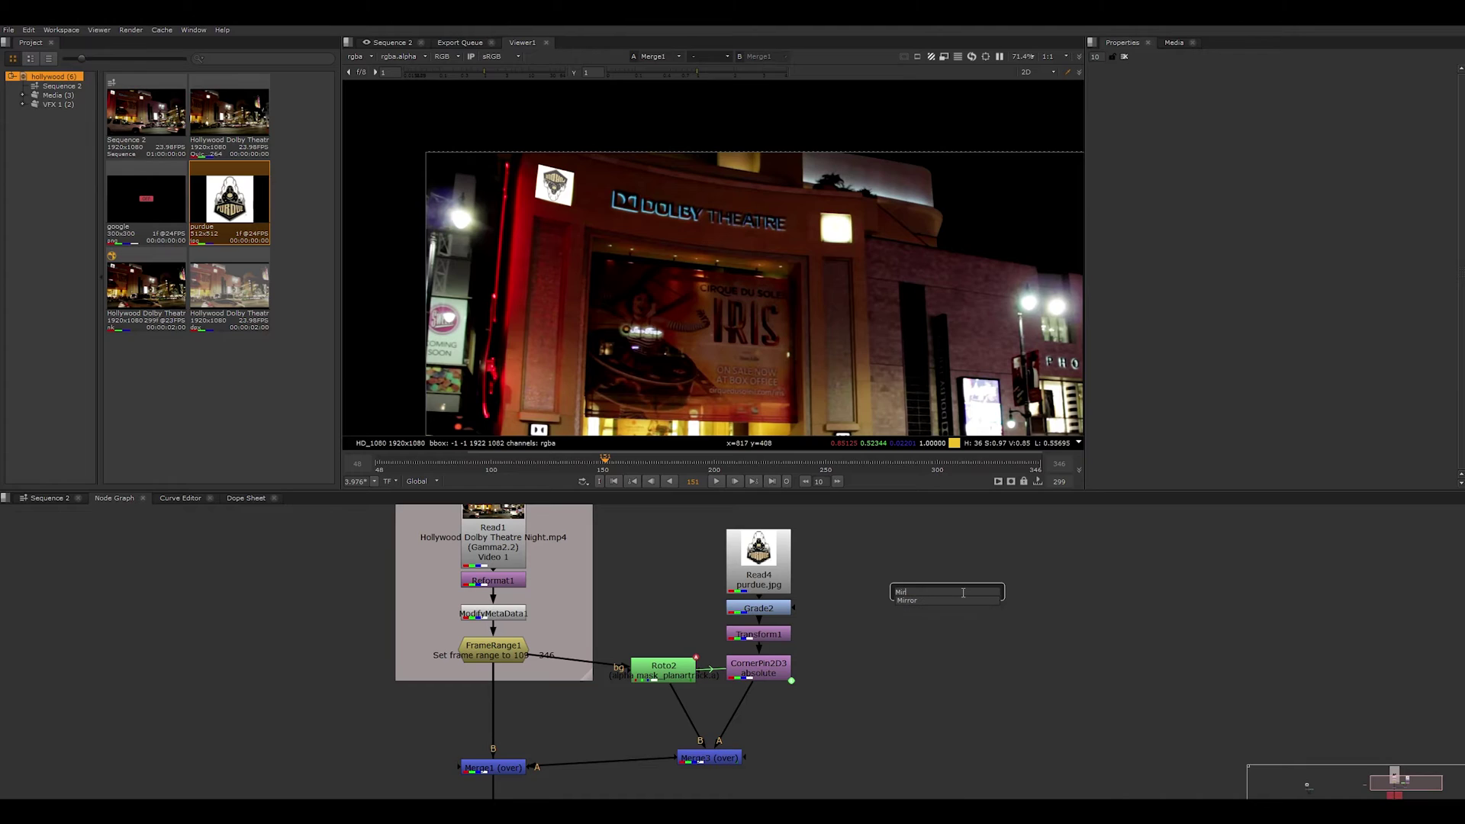
{"action": "key", "text": "Return"}
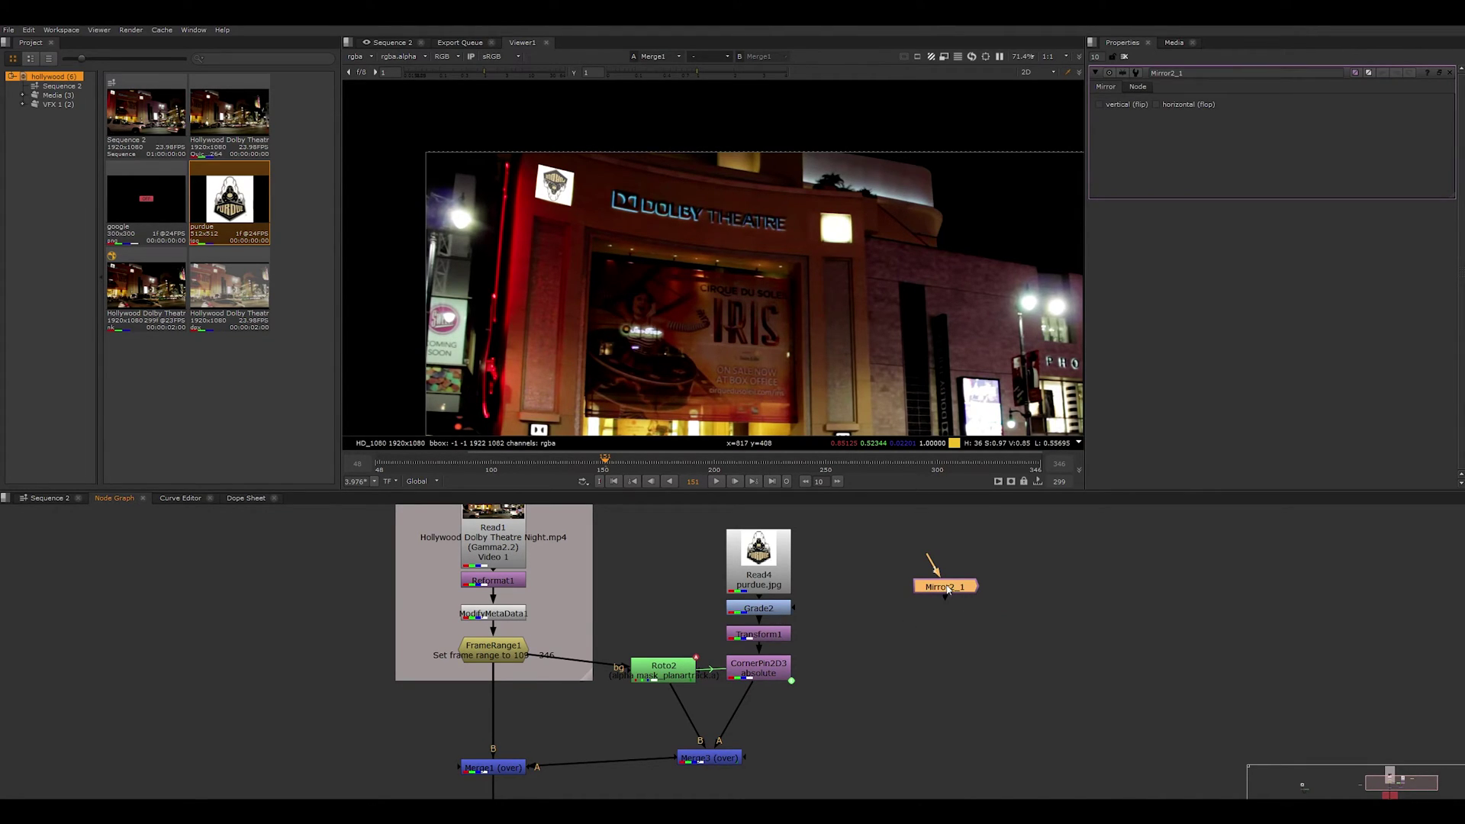
{"action": "left_click_drag", "start_coordinate": [947, 587], "coordinate": [777, 646]}
{"action": "left_click_drag", "start_coordinate": [777, 646], "coordinate": [777, 635]}
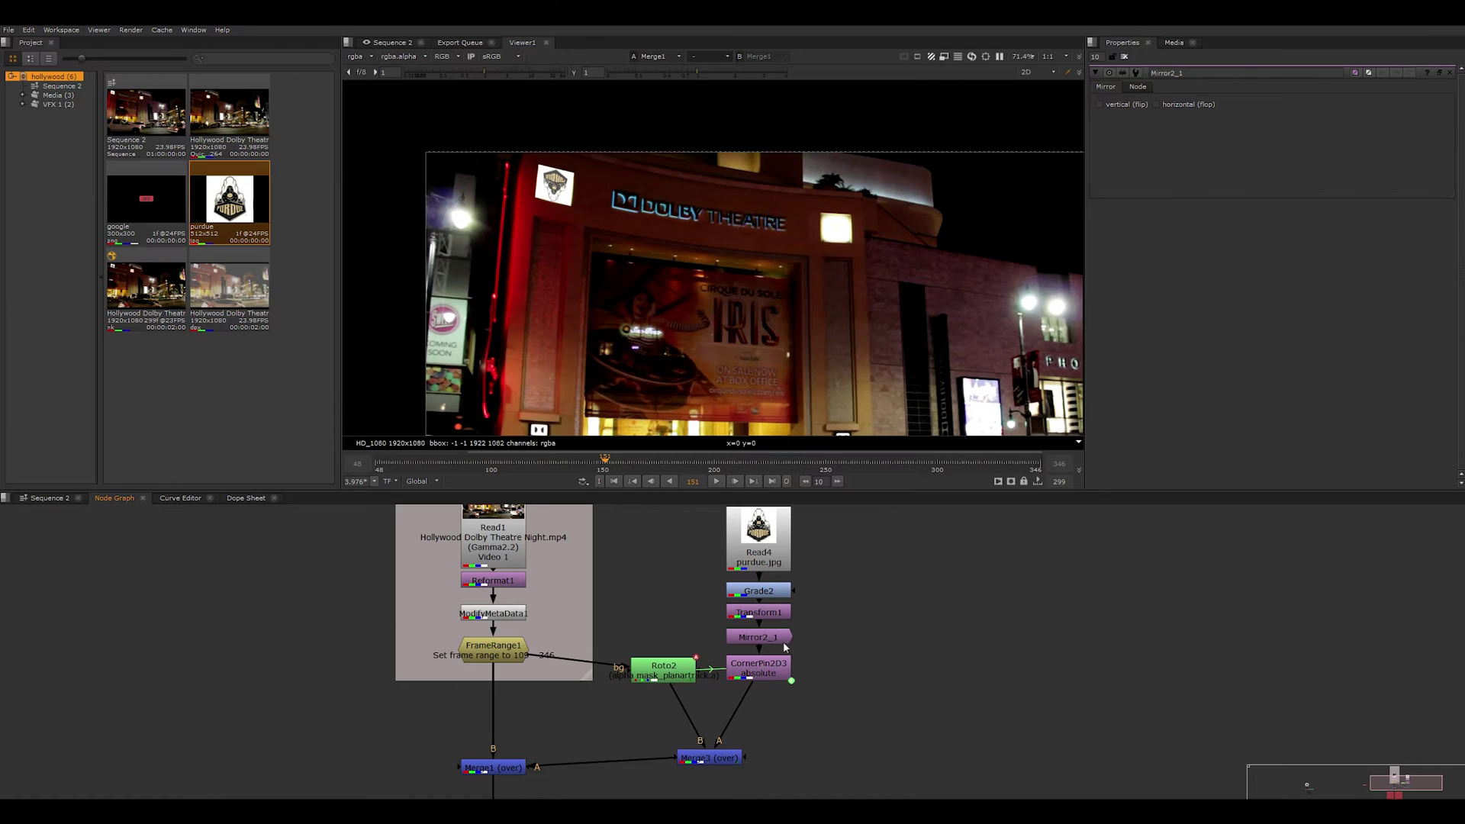
Step: Enable vertical flip and horizontal flop on the Mirror node, and open the properties of Transform1
{"action": "left_click", "coordinate": [1098, 106]}
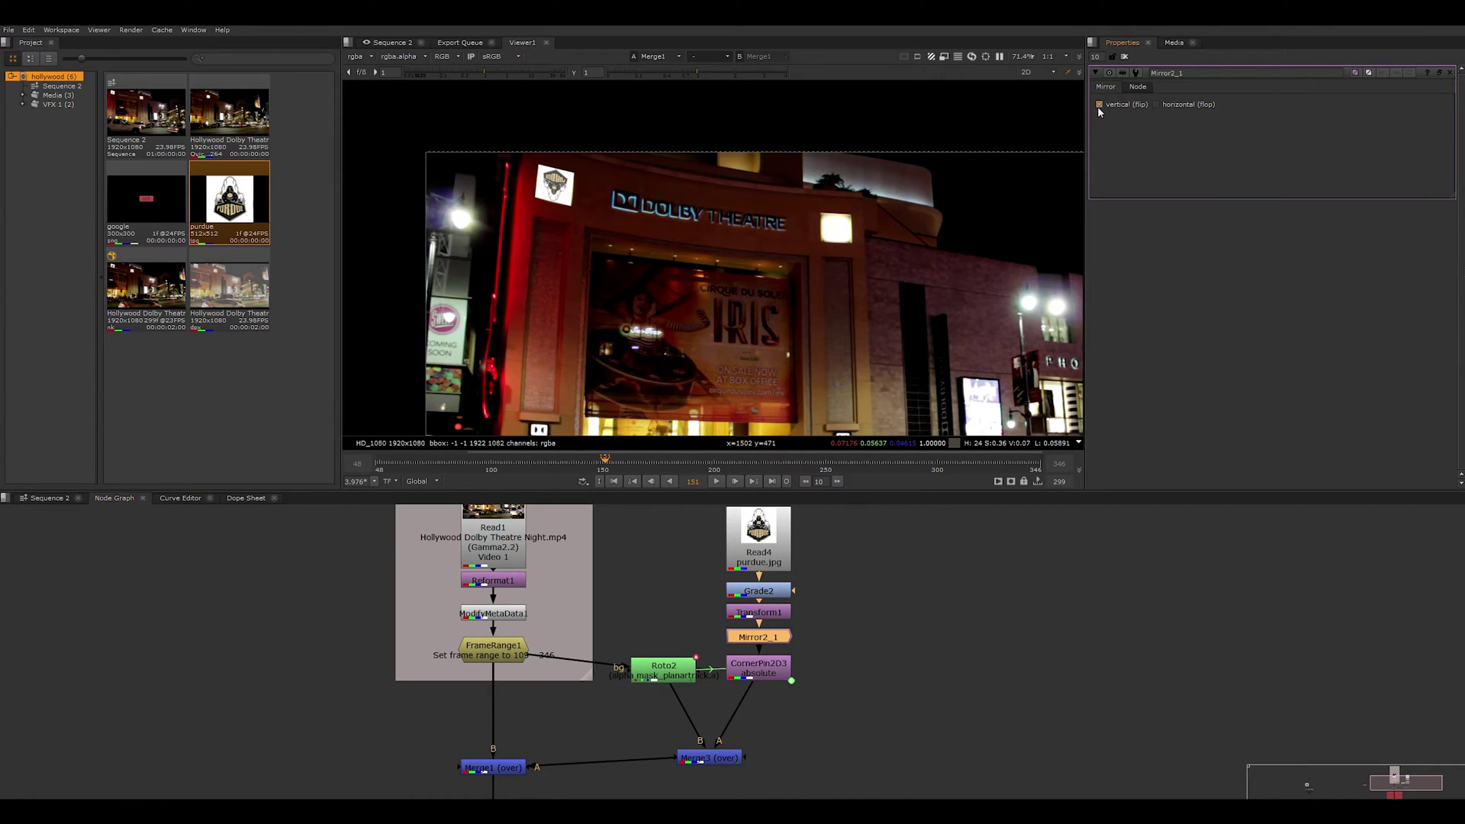
{"action": "left_click", "coordinate": [1156, 105]}
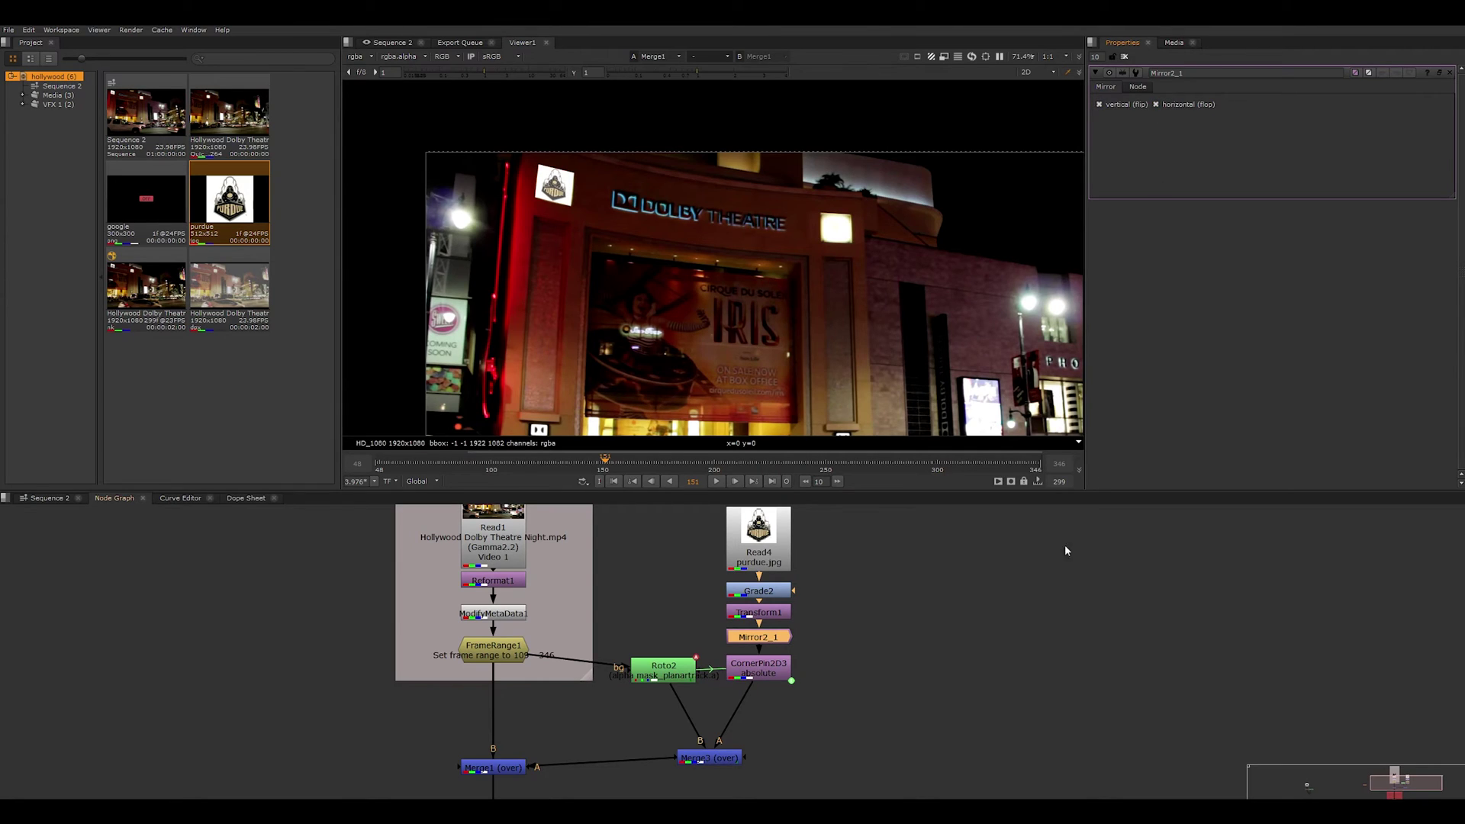
{"action": "double_click", "coordinate": [767, 614]}
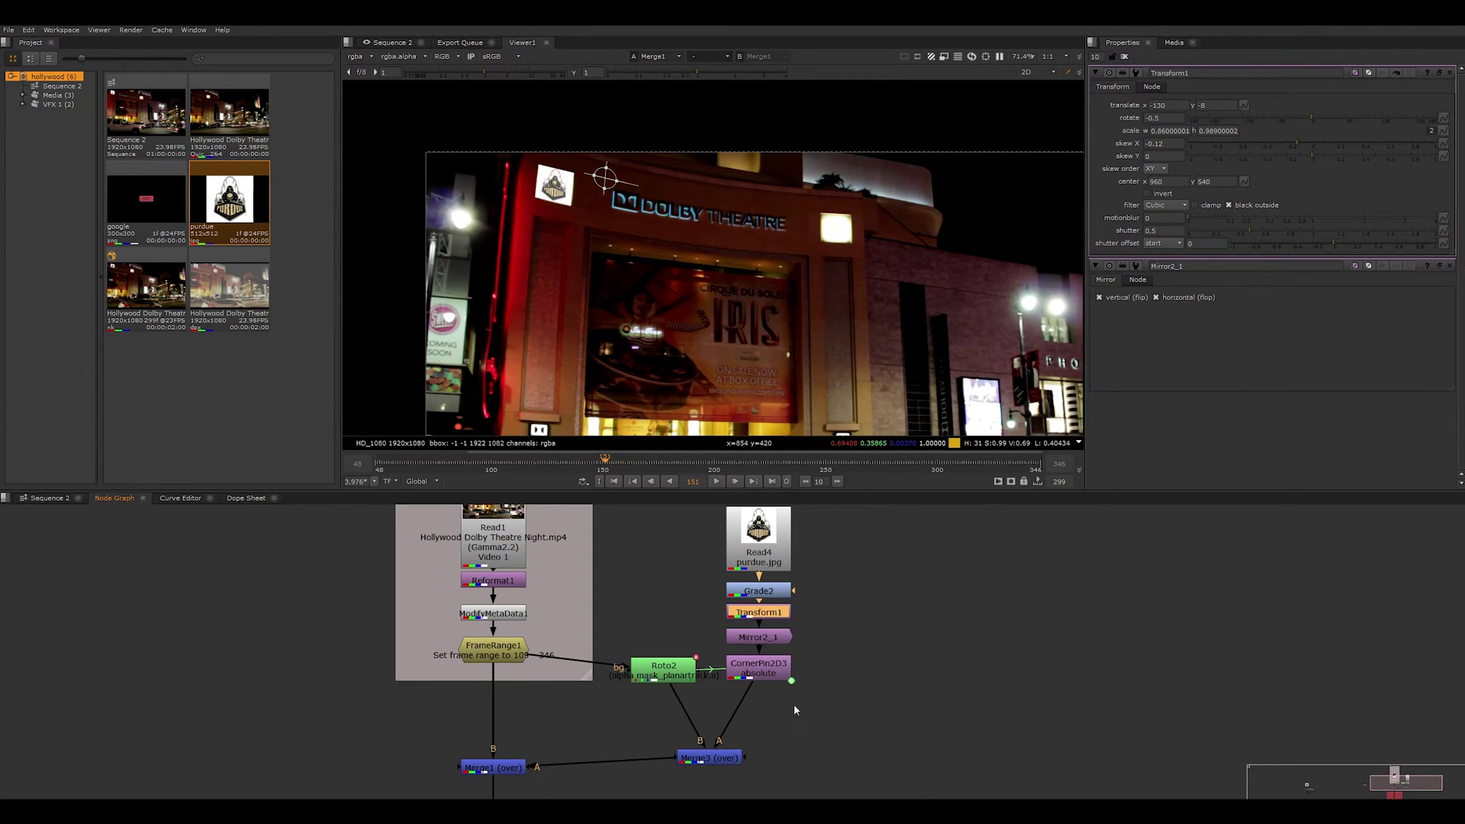
{"action": "left_click", "coordinate": [816, 689]}
Step: Scrub back to frame 109 and add a Glow node beside the logo branch
{"action": "scroll", "coordinate": [851, 690], "scroll_direction": "down", "scroll_amount": 4}
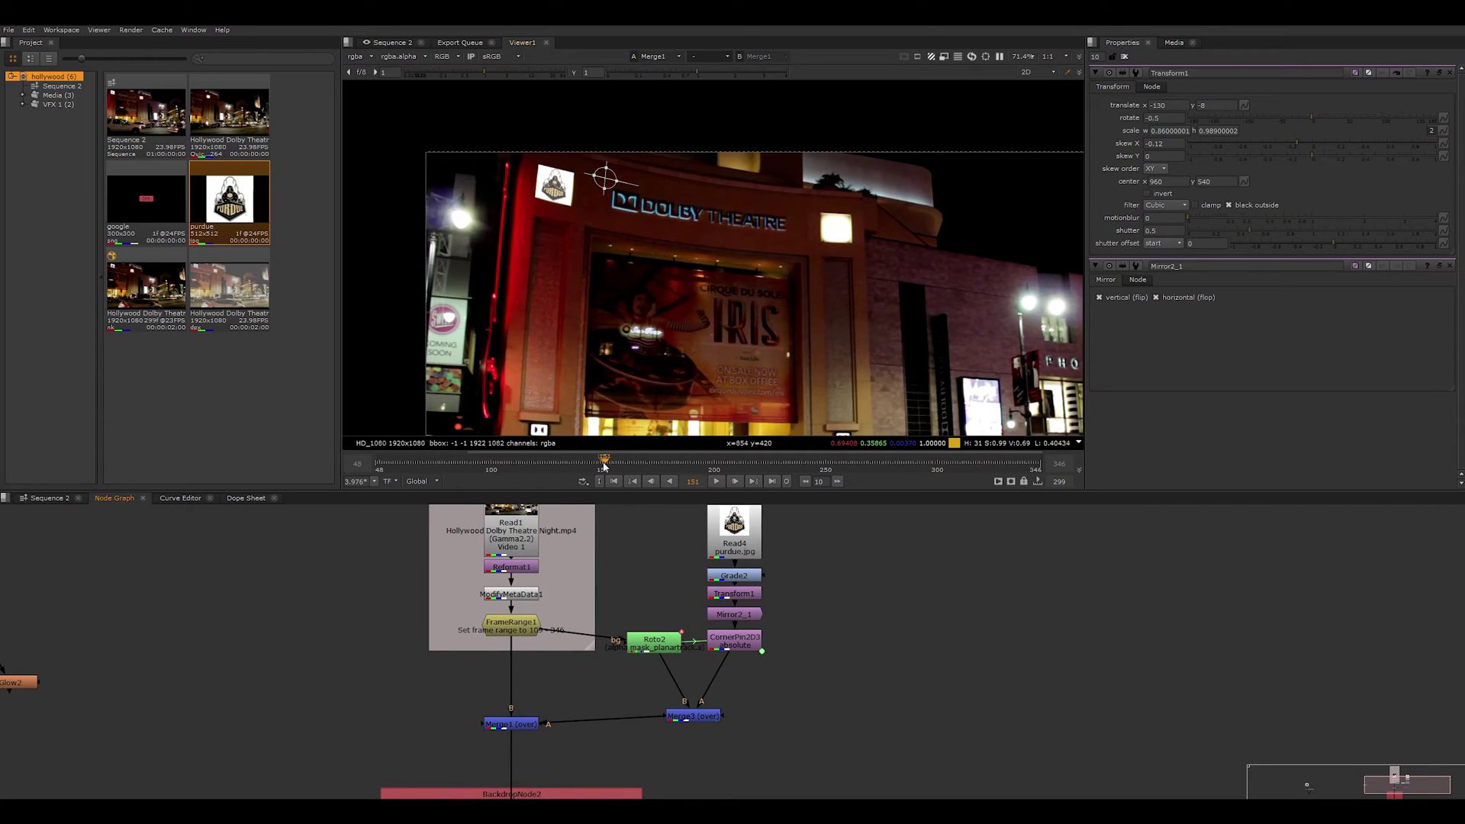
{"action": "left_click_drag", "start_coordinate": [605, 461], "coordinate": [504, 468]}
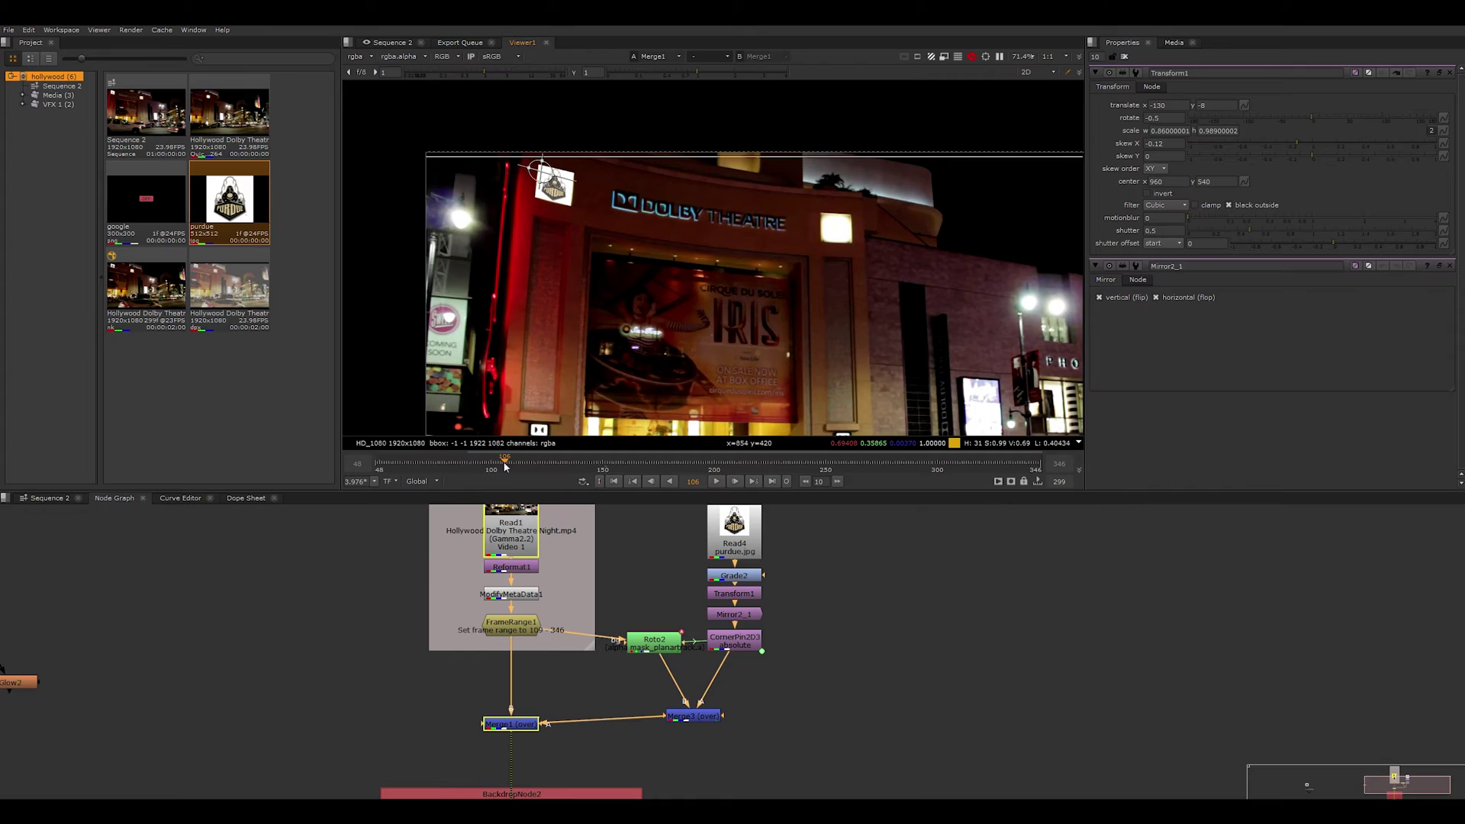
{"action": "left_click_drag", "start_coordinate": [504, 468], "coordinate": [511, 466]}
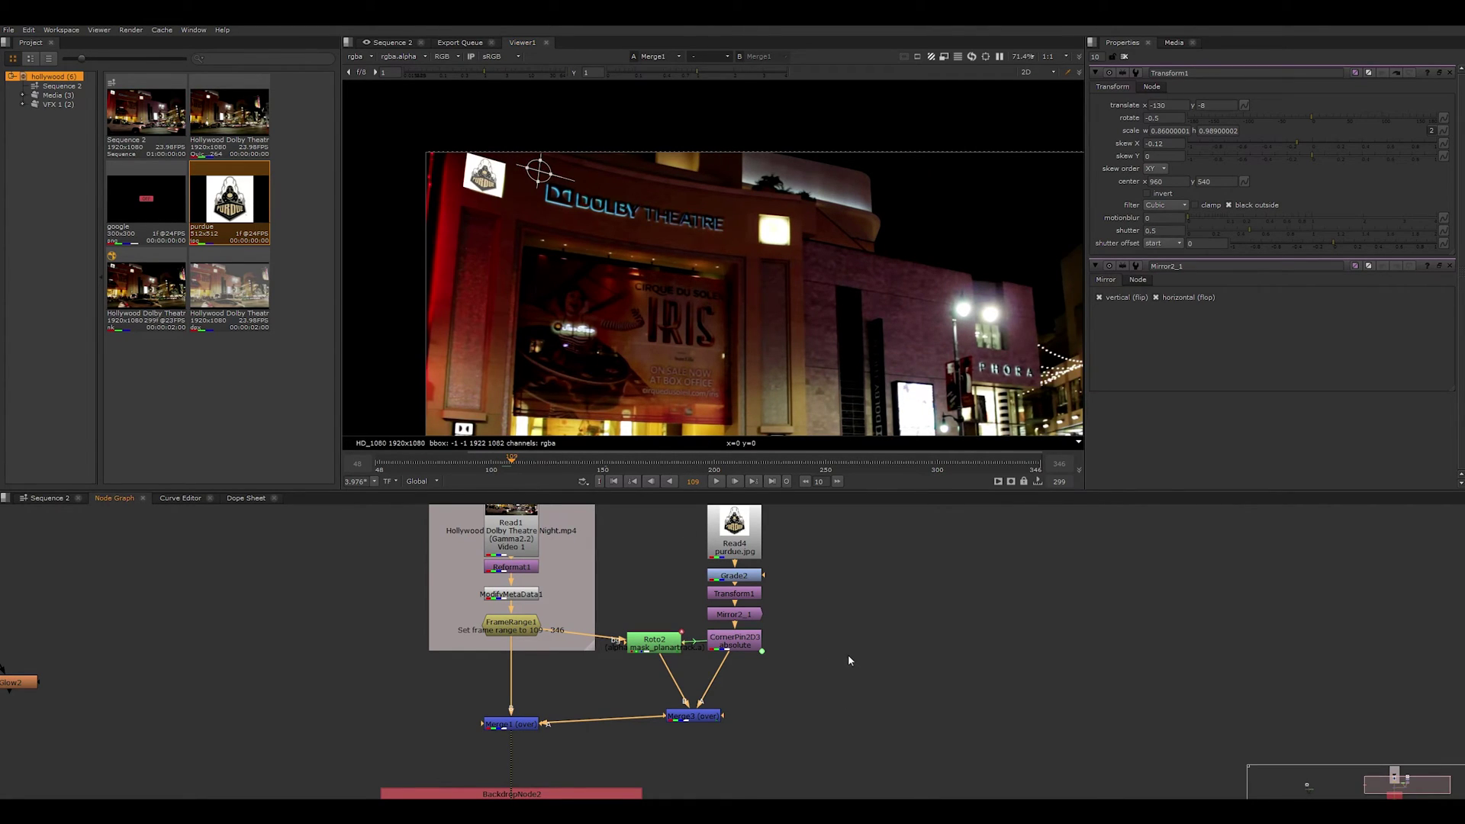
{"action": "key", "text": "Tab"}
{"action": "type", "text": "Glow"}
{"action": "key", "text": "Return"}
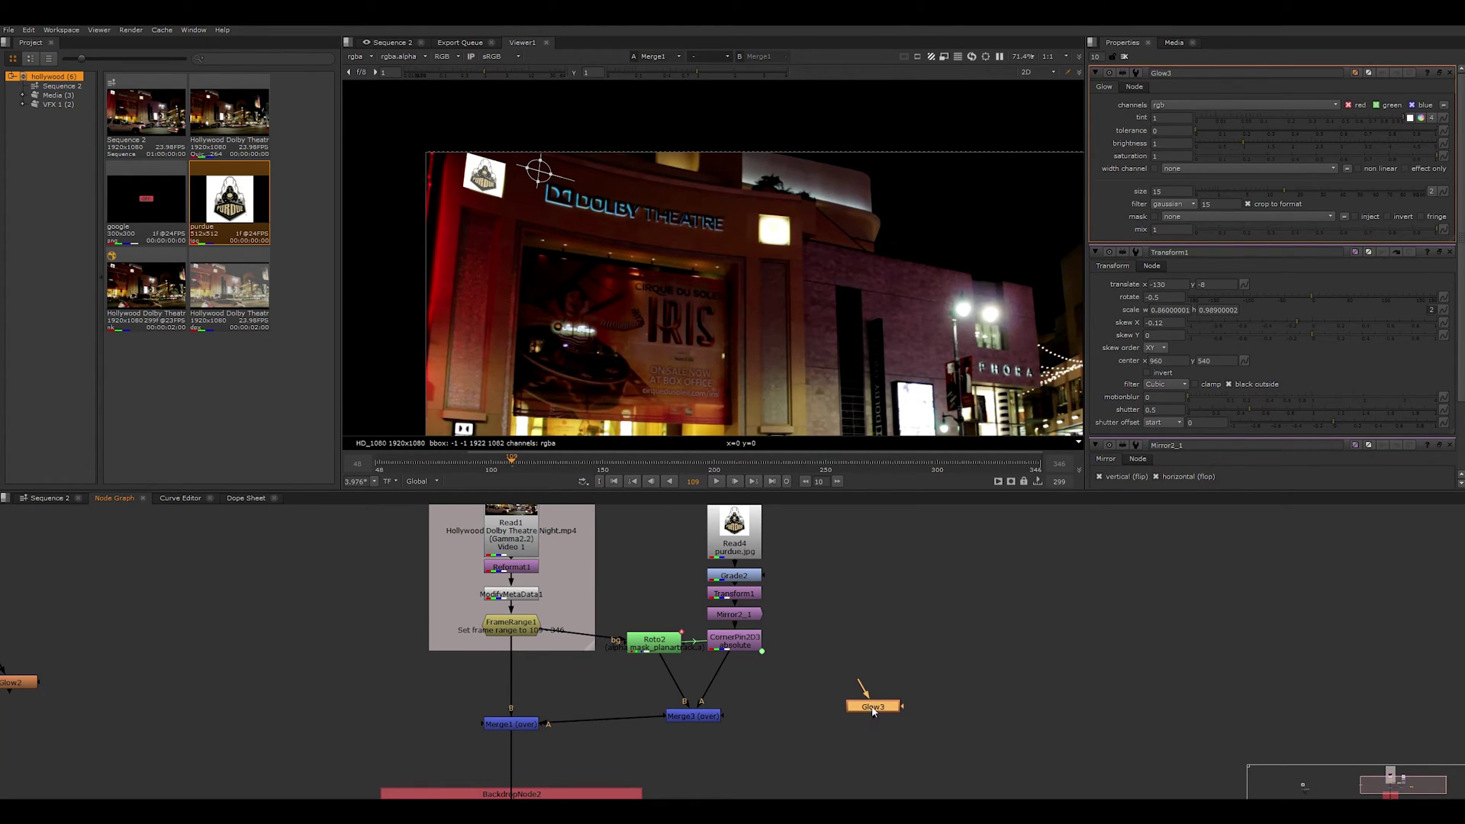
Step: Insert the Glow node between CornerPin2D3 and Merge3, with a warm tint, tolerance 0.29, brightness 0.46, saturation 0.14 and size 8.4
{"action": "left_click_drag", "start_coordinate": [872, 708], "coordinate": [738, 675]}
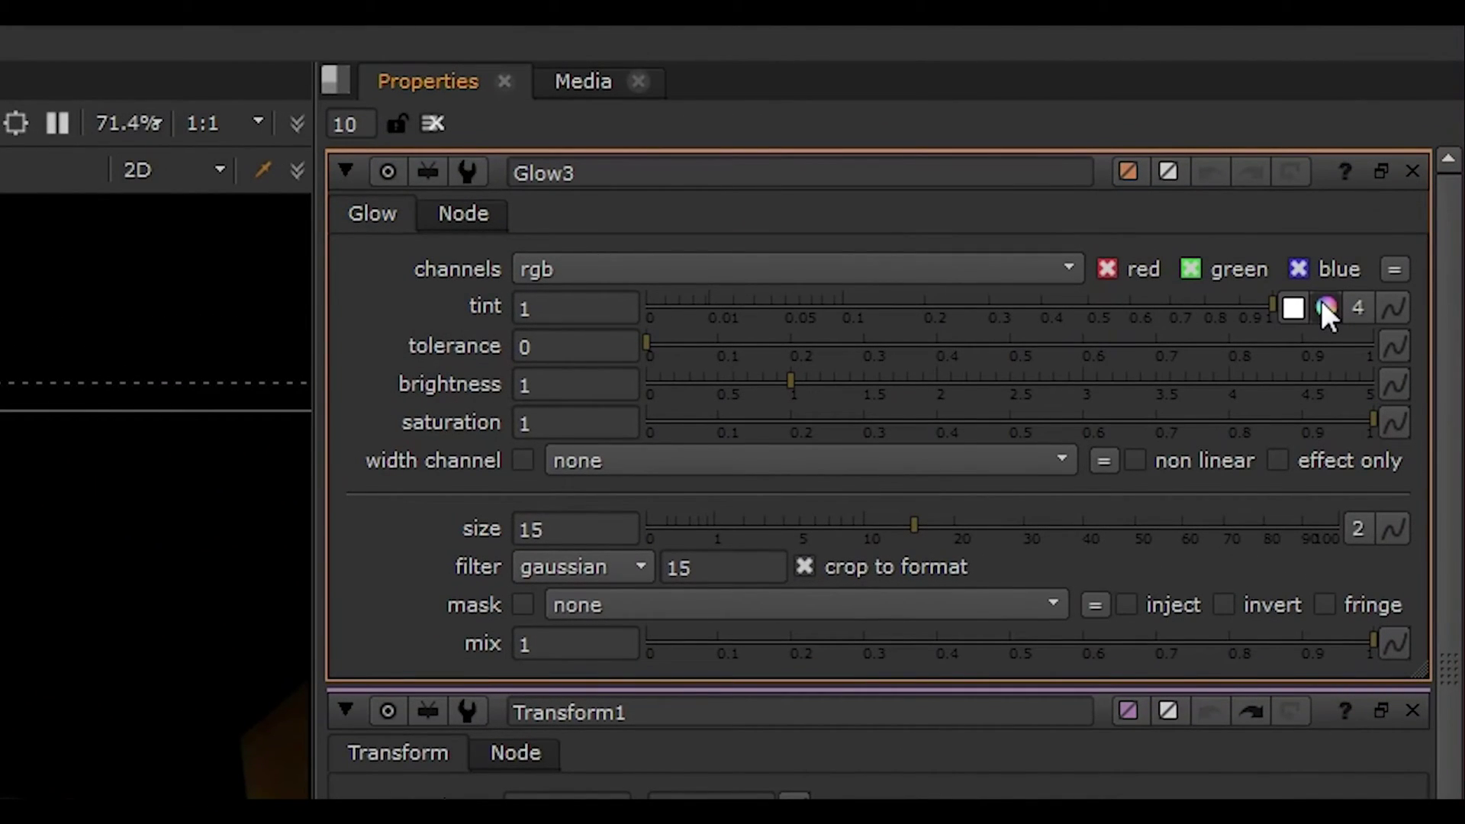
{"action": "left_click", "coordinate": [1326, 308]}
{"action": "left_click", "coordinate": [519, 349]}
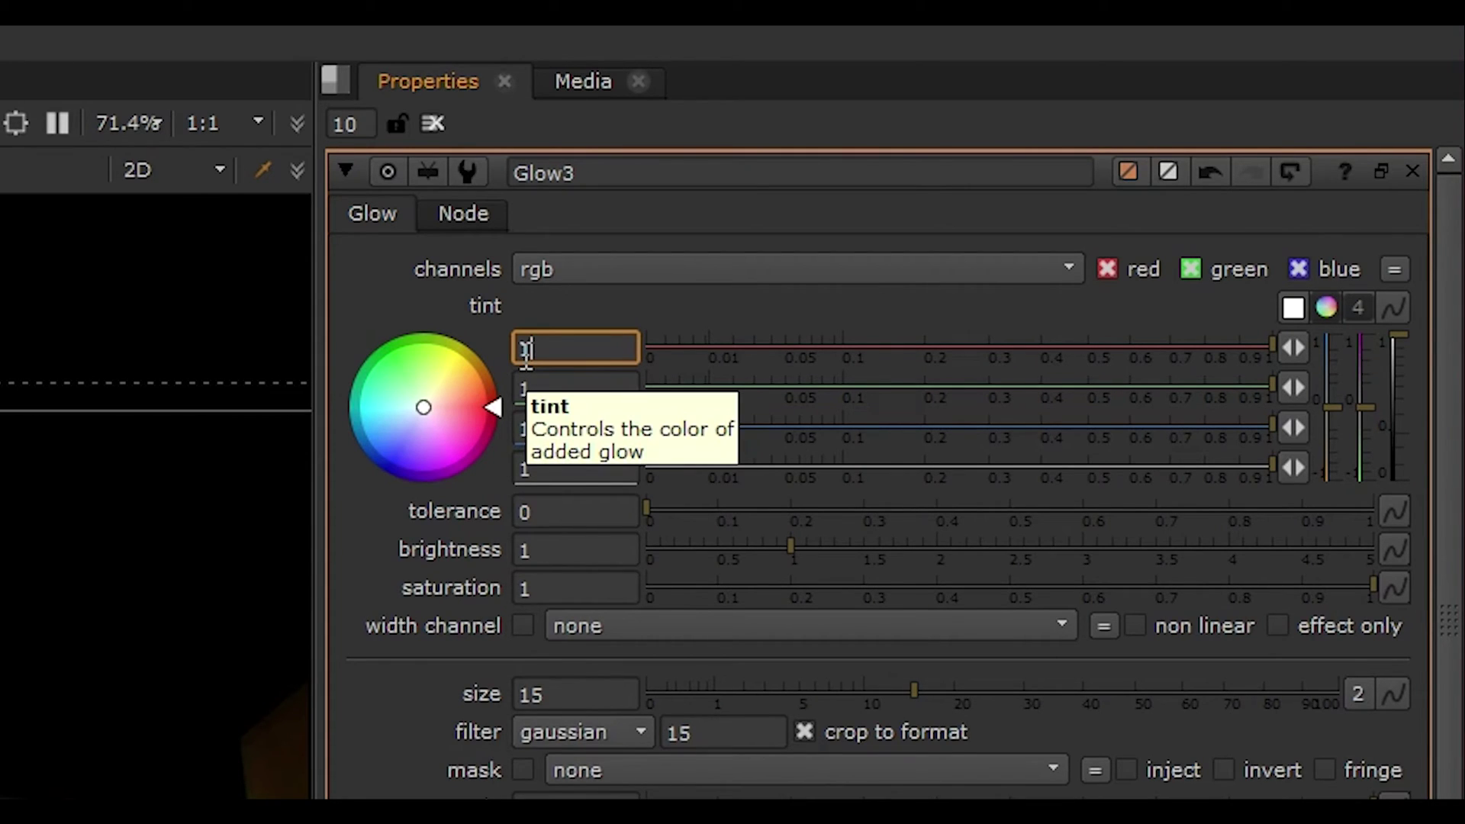
{"action": "type", "text": ".0828"}
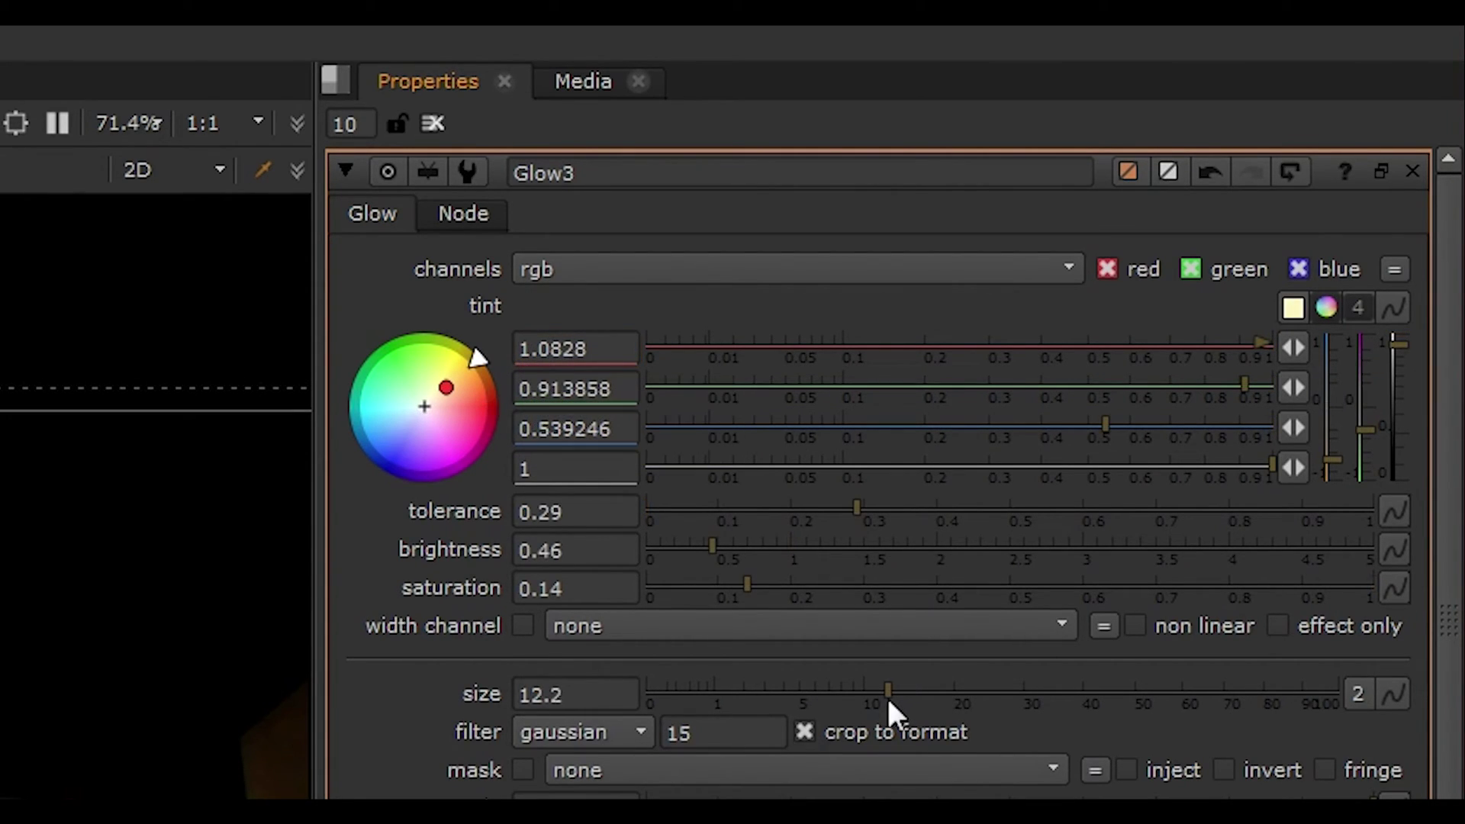
{"action": "left_click_drag", "start_coordinate": [886, 694], "coordinate": [847, 698]}
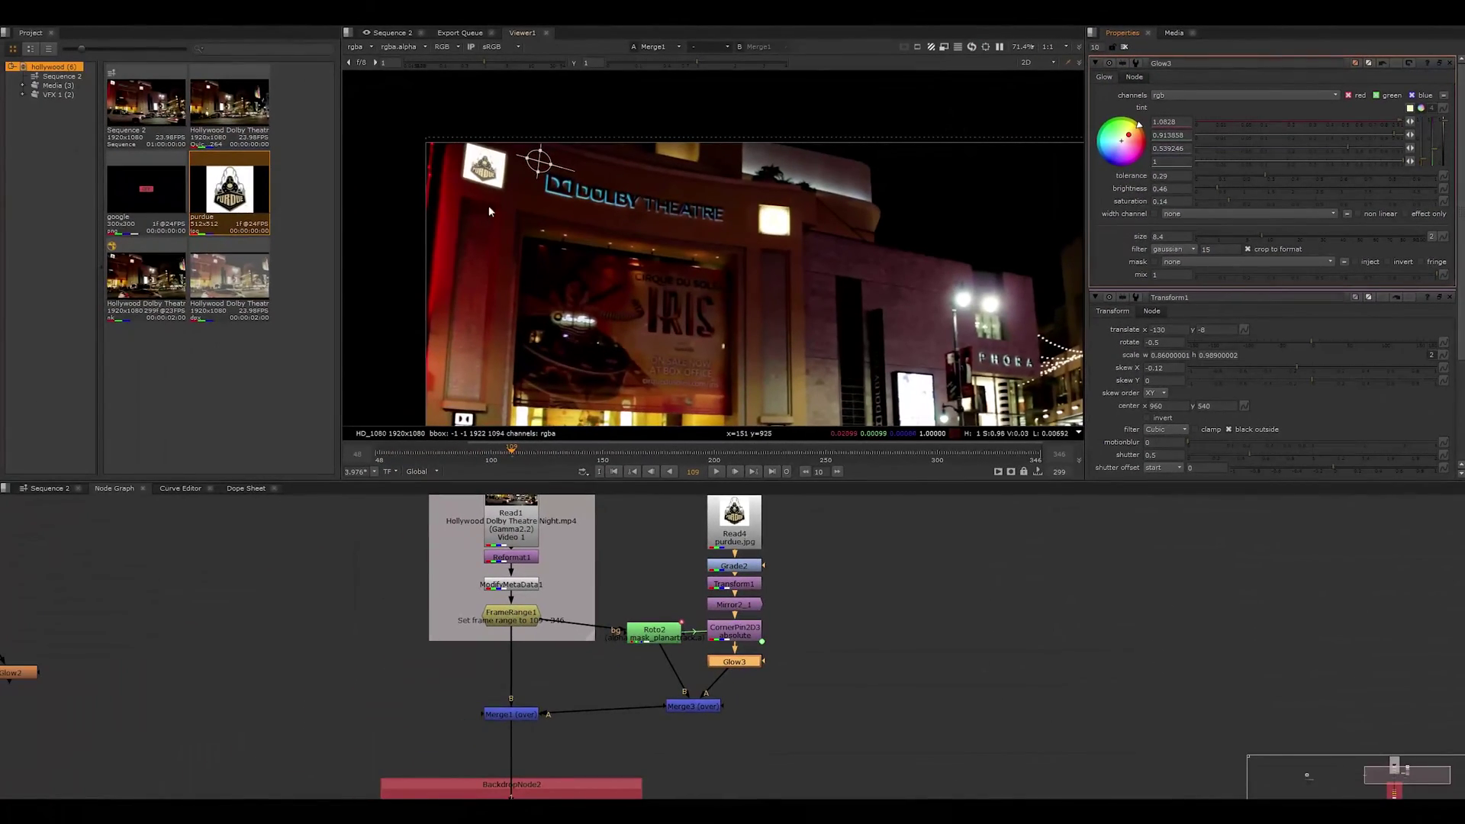
Step: Scrub from frame 109 to frame 167 to check the glowing tracked logo on the theatre facade, and review the node tree
{"action": "left_click_drag", "start_coordinate": [560, 214], "coordinate": [623, 243]}
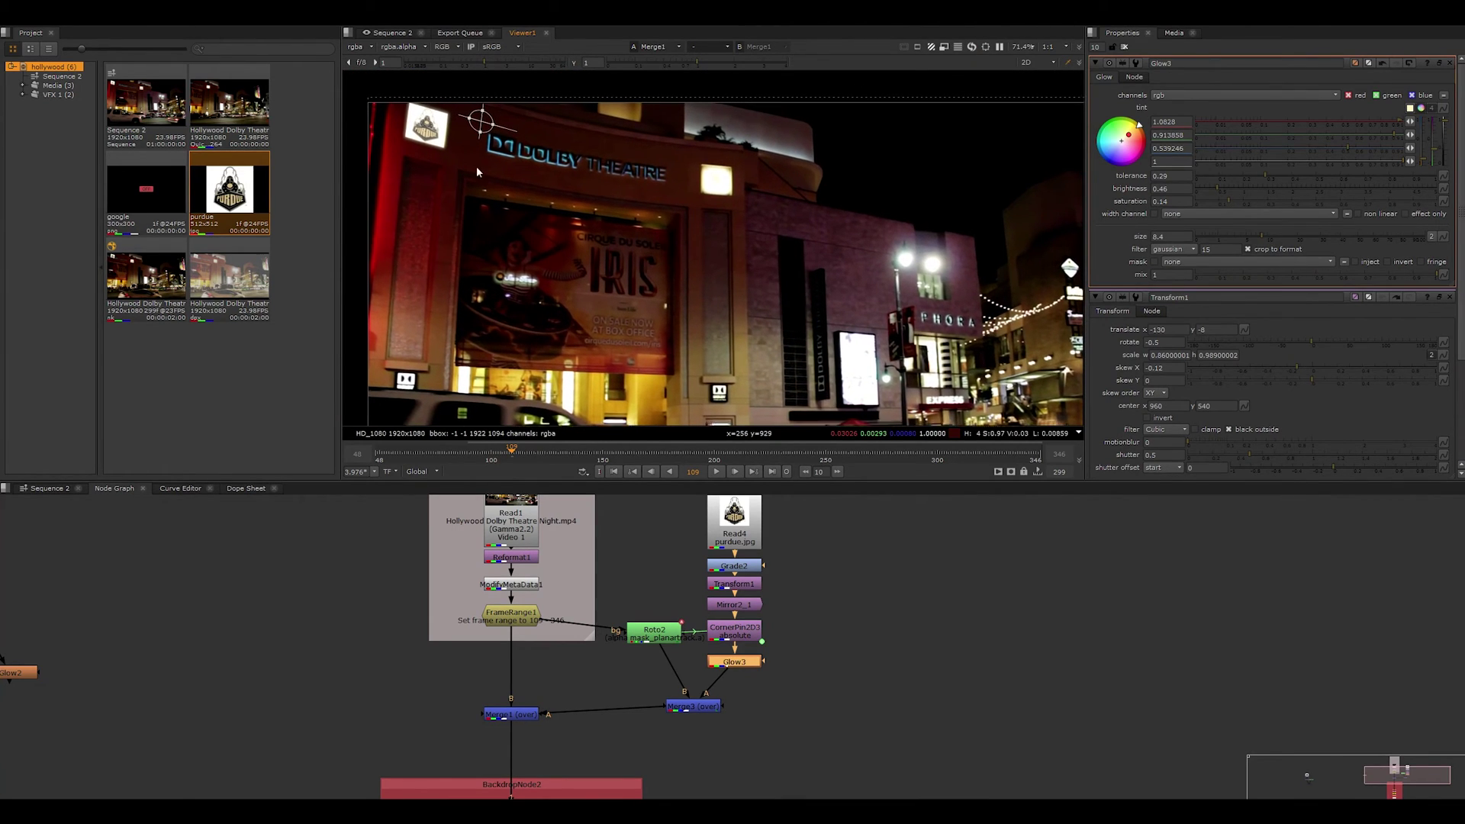
{"action": "left_click_drag", "start_coordinate": [476, 166], "coordinate": [499, 180]}
{"action": "left_click", "coordinate": [752, 676]}
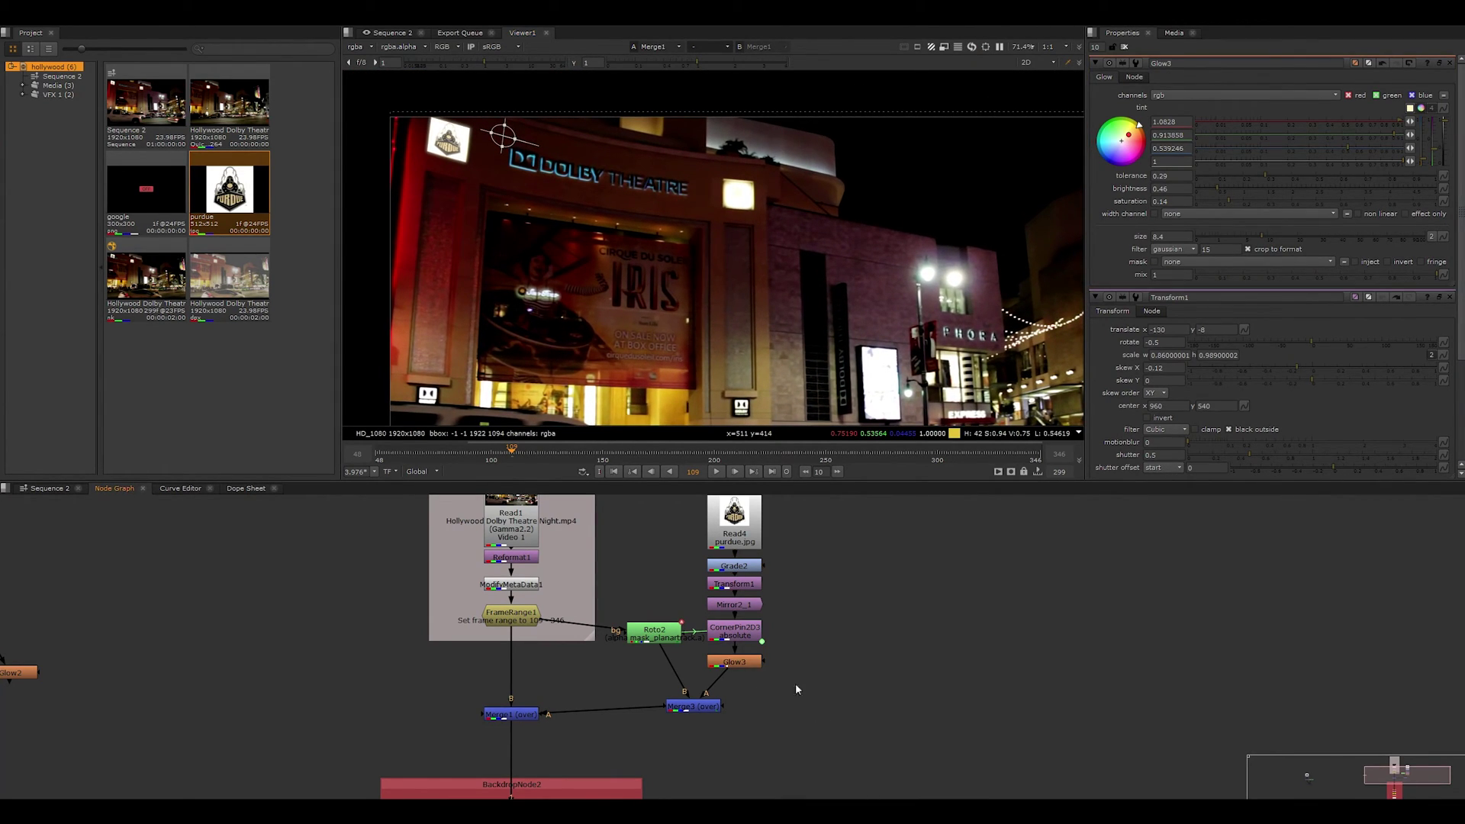
{"action": "scroll", "coordinate": [815, 668], "scroll_direction": "down", "scroll_amount": 1}
{"action": "left_click_drag", "start_coordinate": [815, 668], "coordinate": [850, 615]}
{"action": "scroll", "coordinate": [847, 642], "scroll_direction": "up", "scroll_amount": 1}
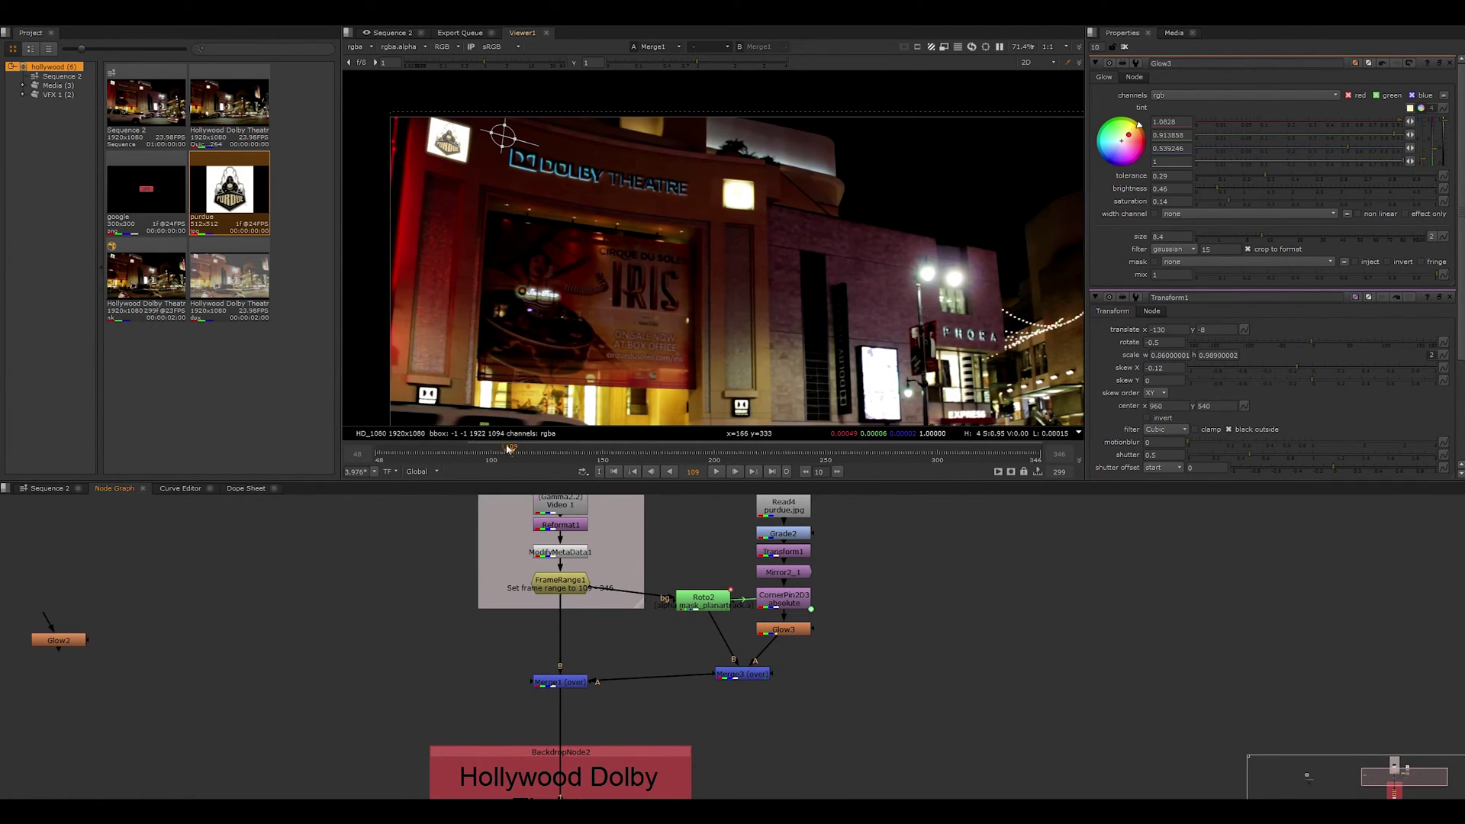
{"action": "left_click_drag", "start_coordinate": [512, 453], "coordinate": [643, 455]}
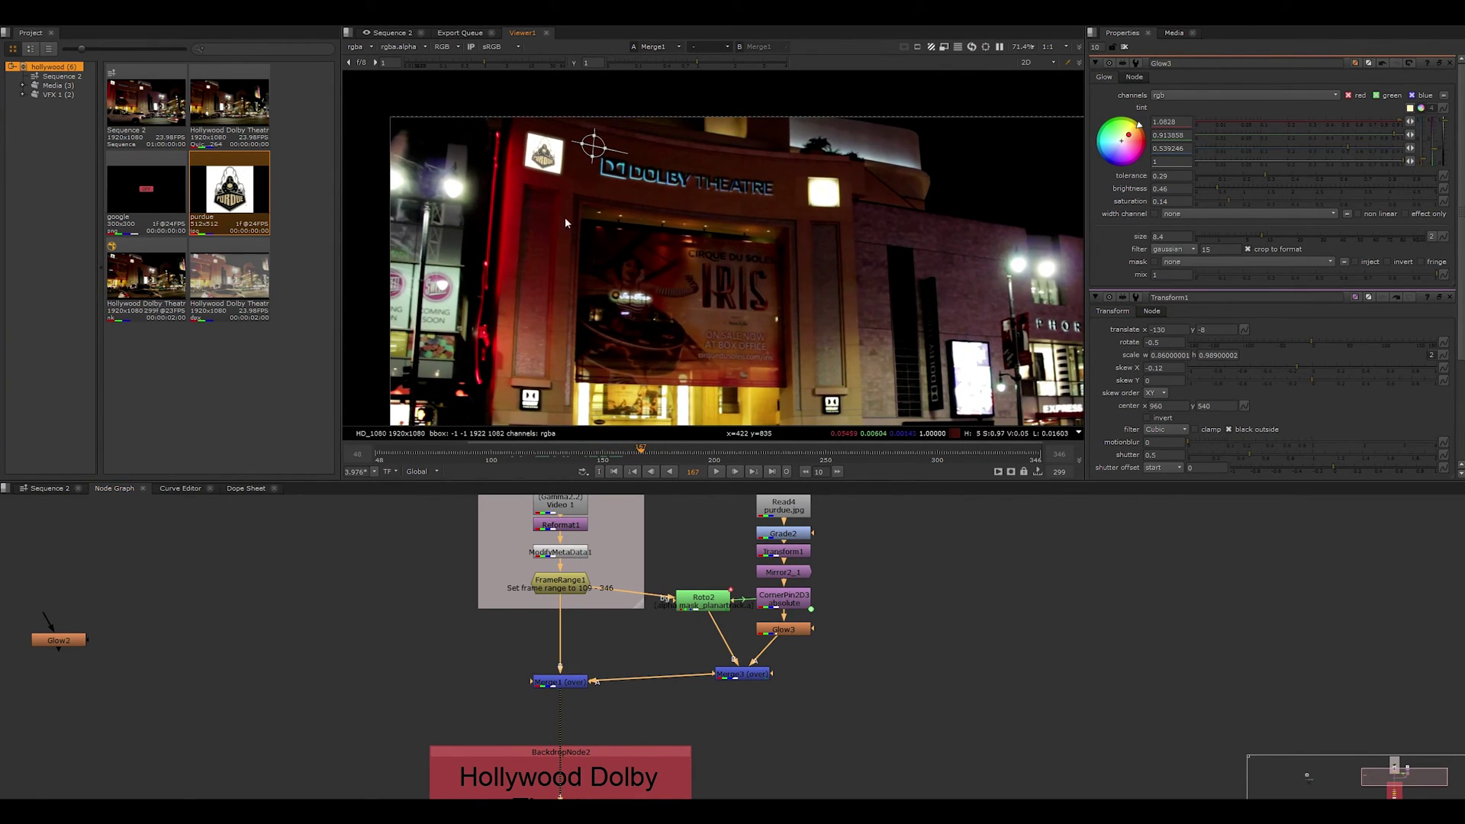
{"action": "left_click_drag", "start_coordinate": [895, 550], "coordinate": [889, 602]}
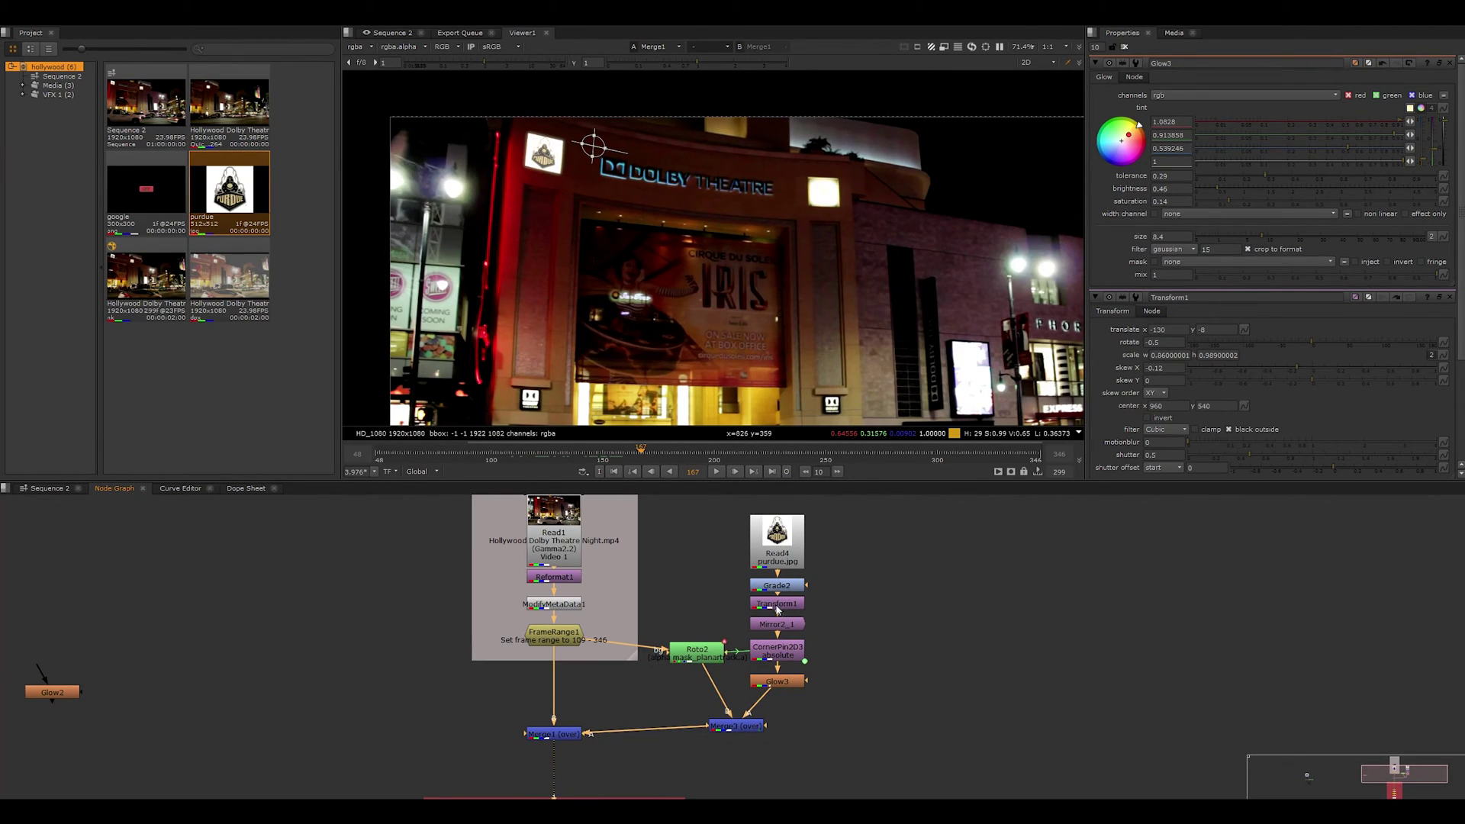
{"action": "scroll", "coordinate": [811, 654], "scroll_direction": "down", "scroll_amount": 3}
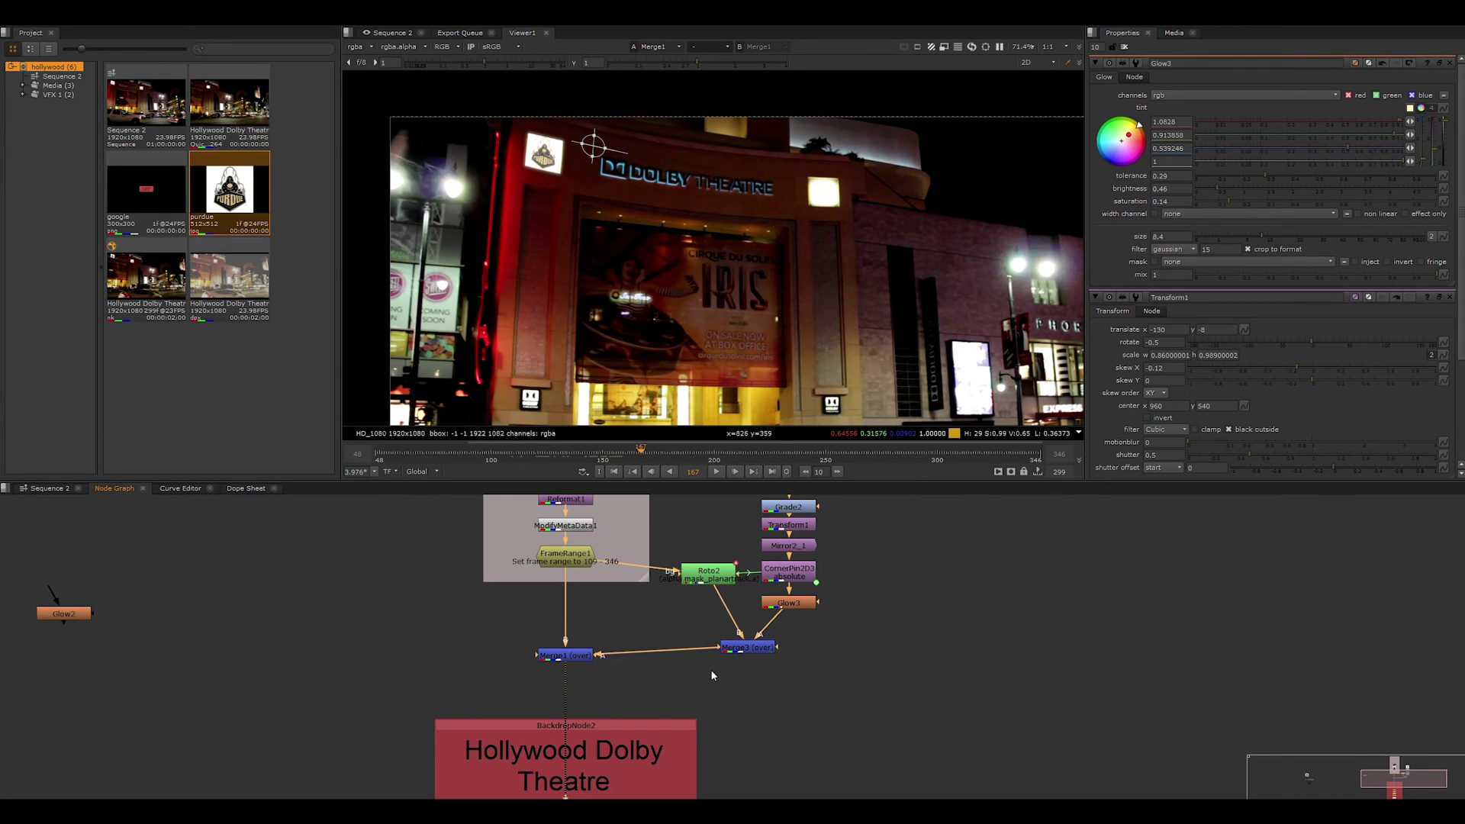
{"action": "left_click_drag", "start_coordinate": [775, 669], "coordinate": [838, 728]}
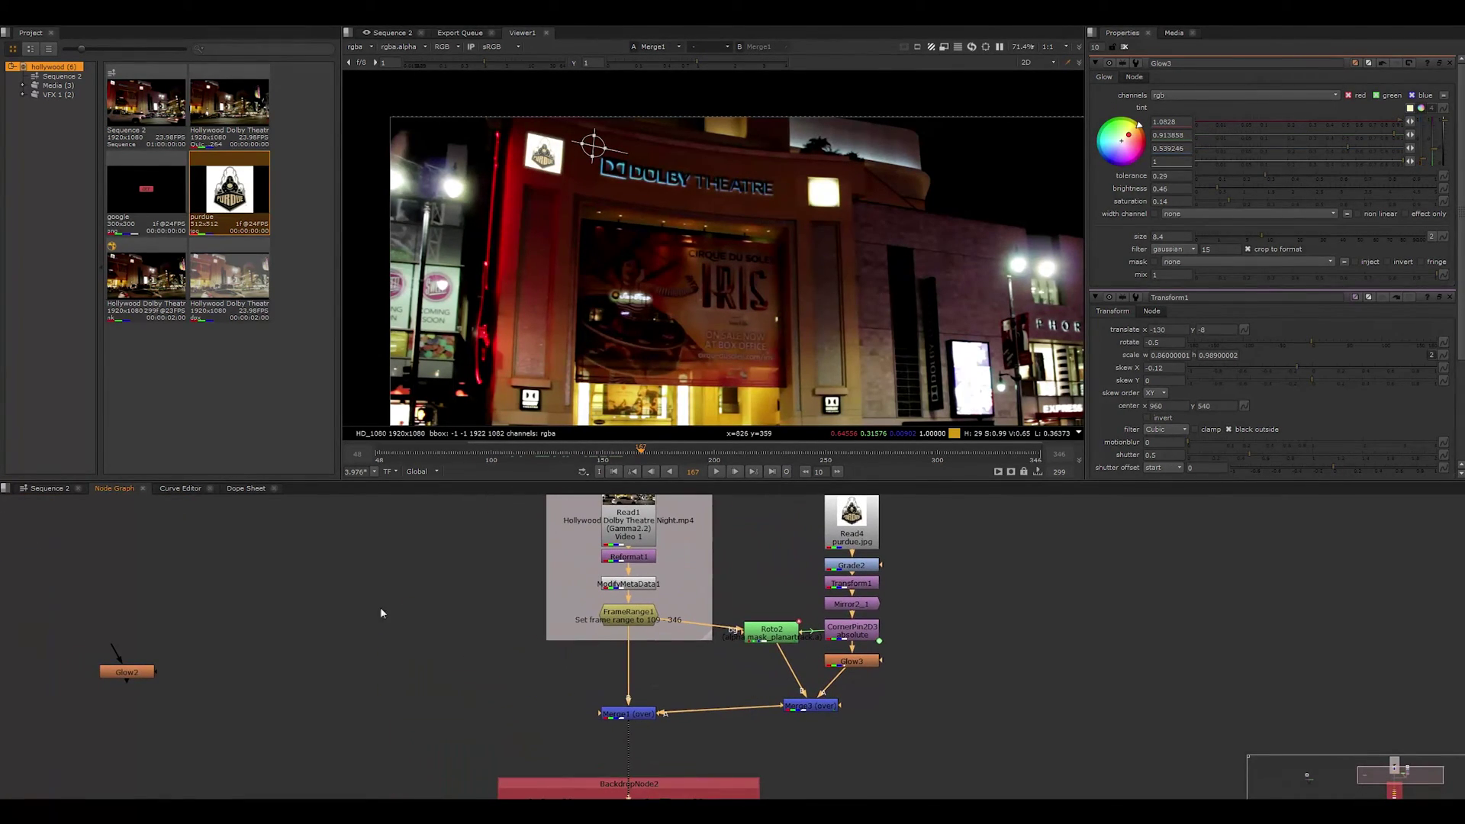
Step: Show the Sequence 2 timeline and look through the commands available for the comp clip on the VFX 1 track
{"action": "left_click", "coordinate": [48, 487]}
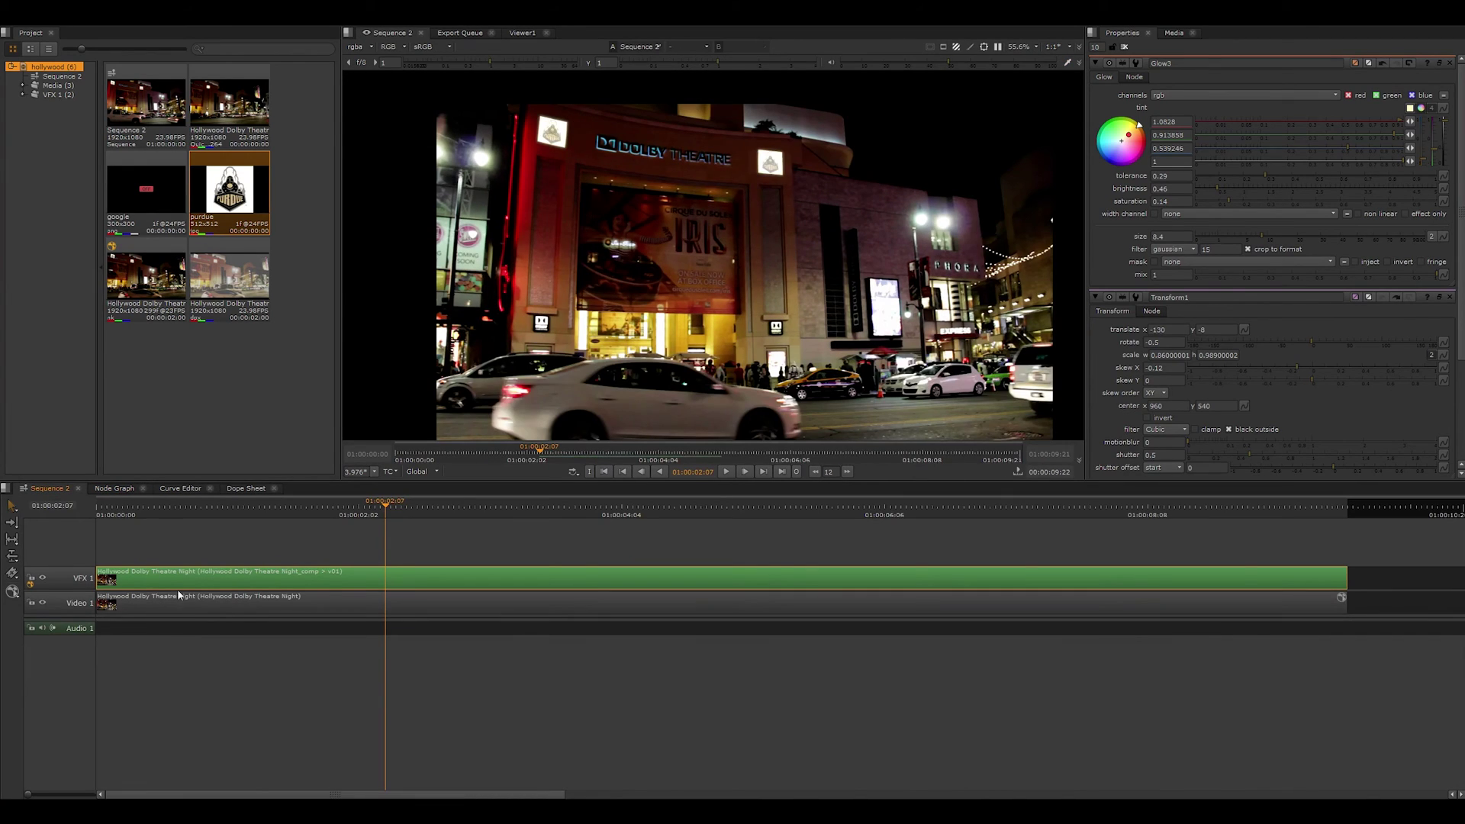
{"action": "right_click", "coordinate": [242, 583]}
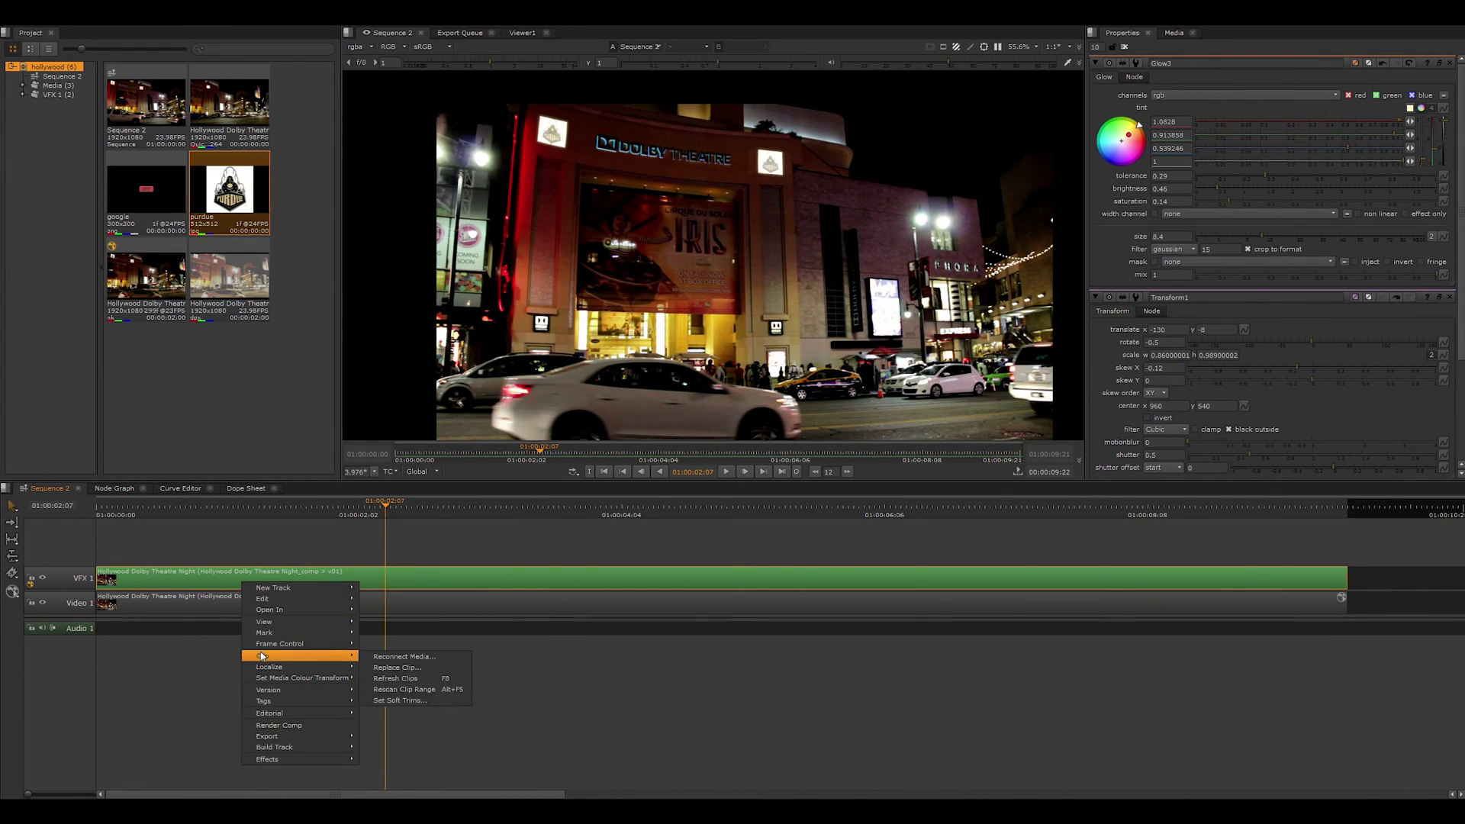
{"action": "mouse_move", "coordinate": [273, 692]}
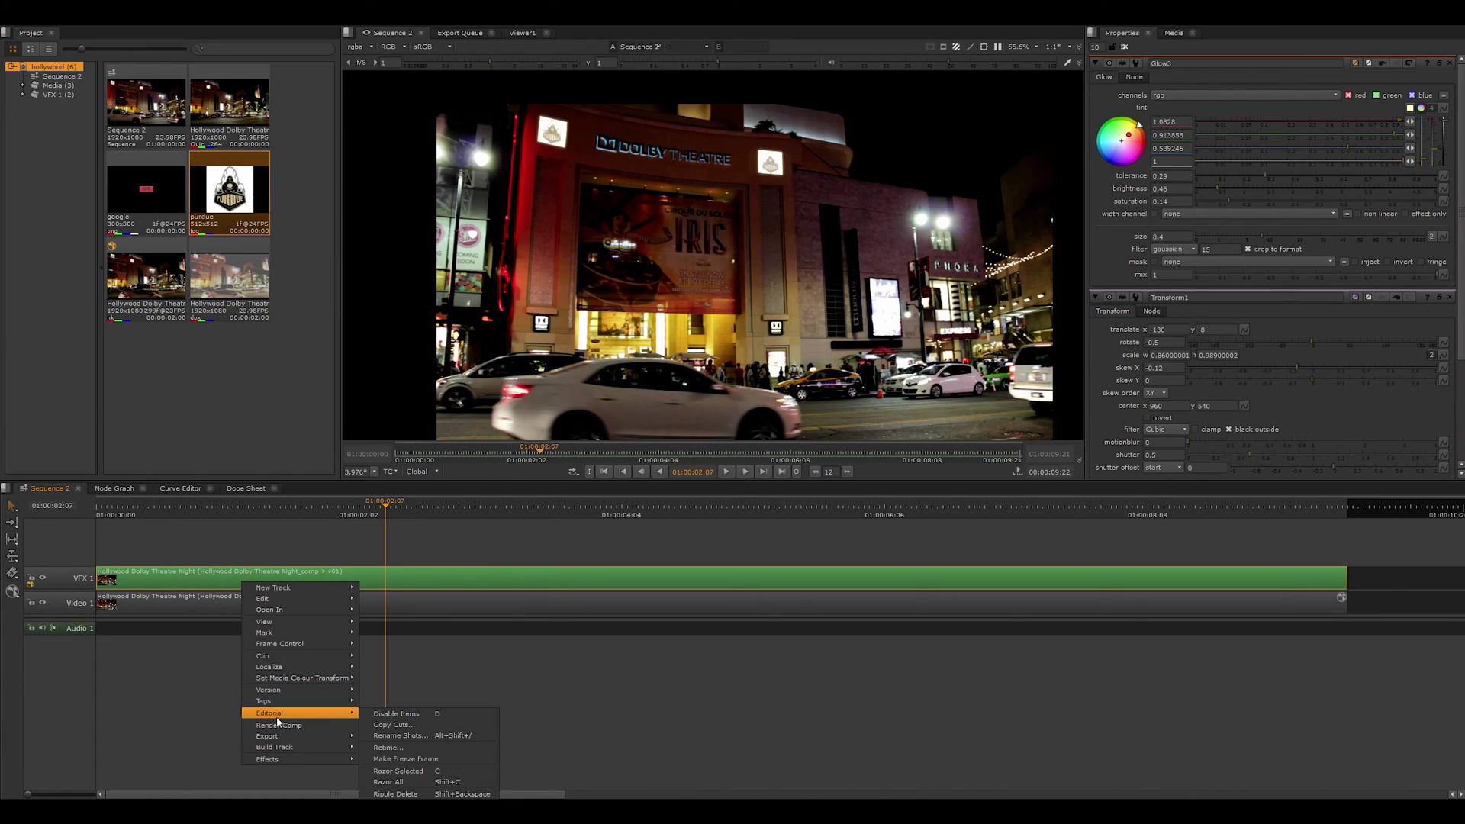
{"action": "left_click", "coordinate": [197, 666]}
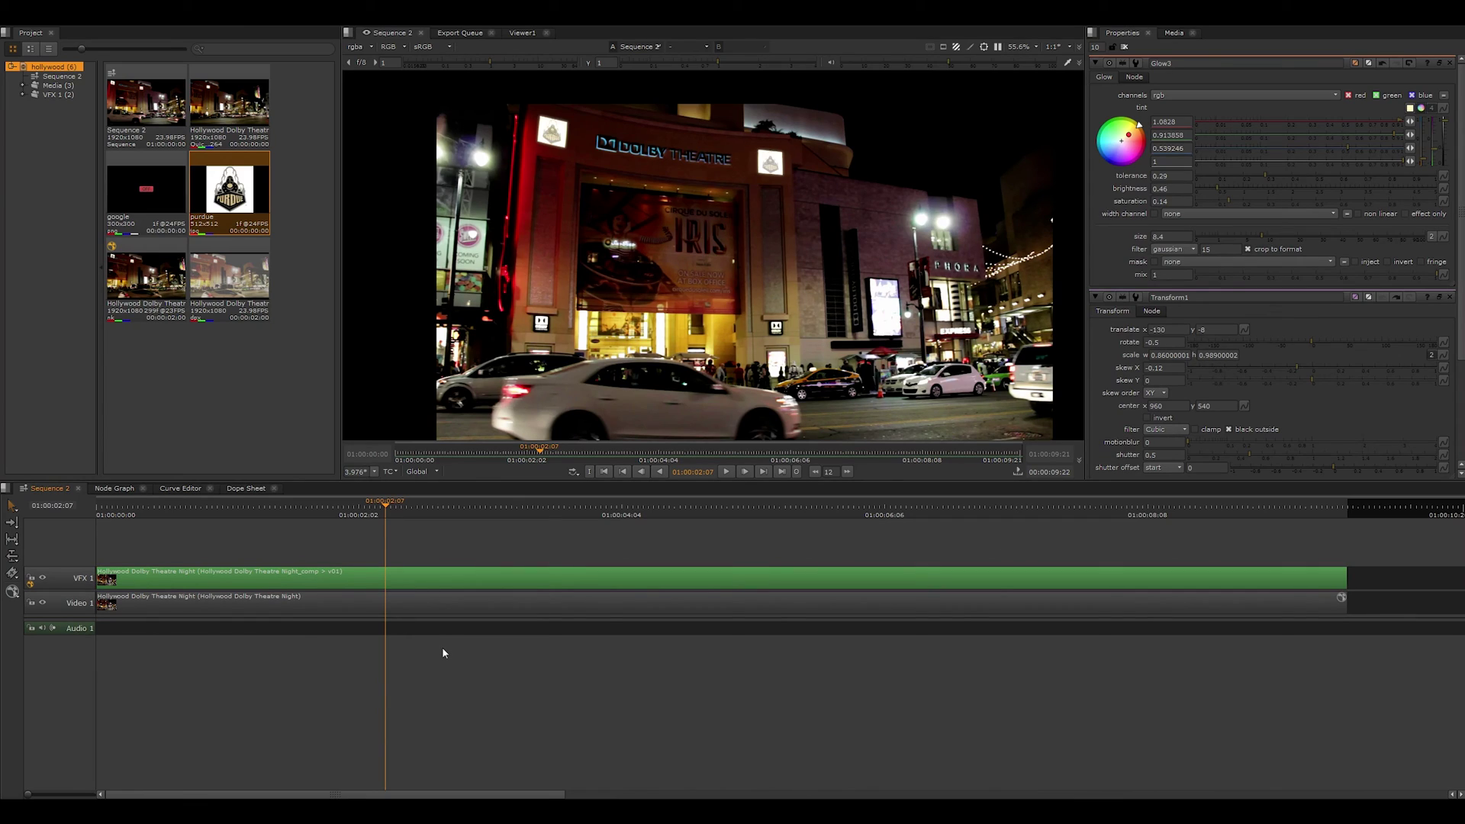